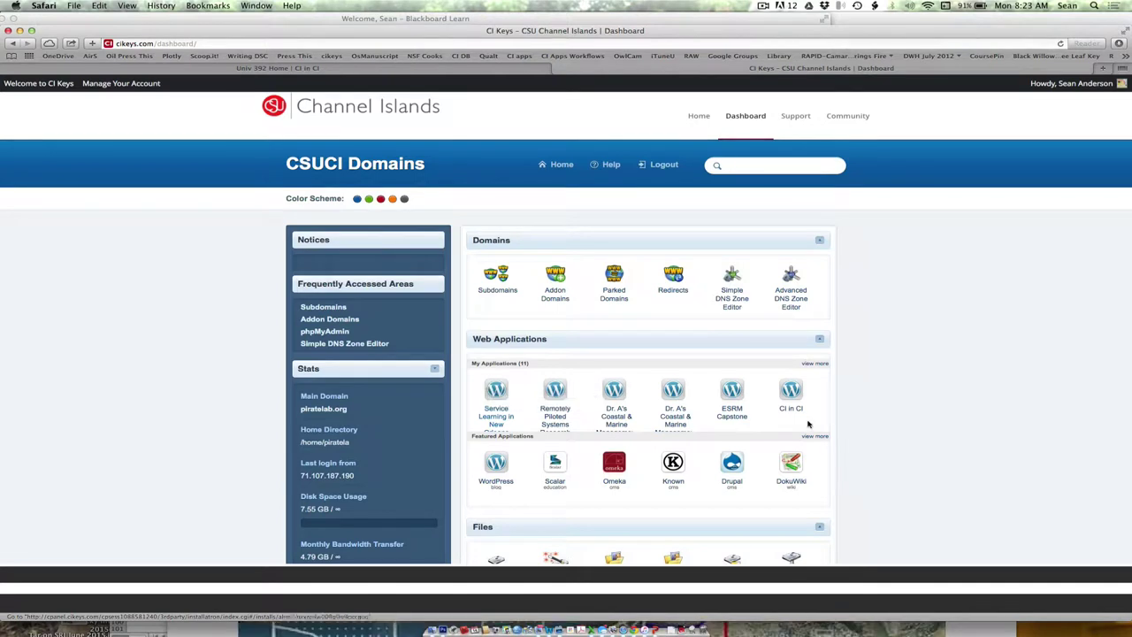
Open the nola.piratelab.org site in a new browser window.
scroll(808, 425, down, 3)
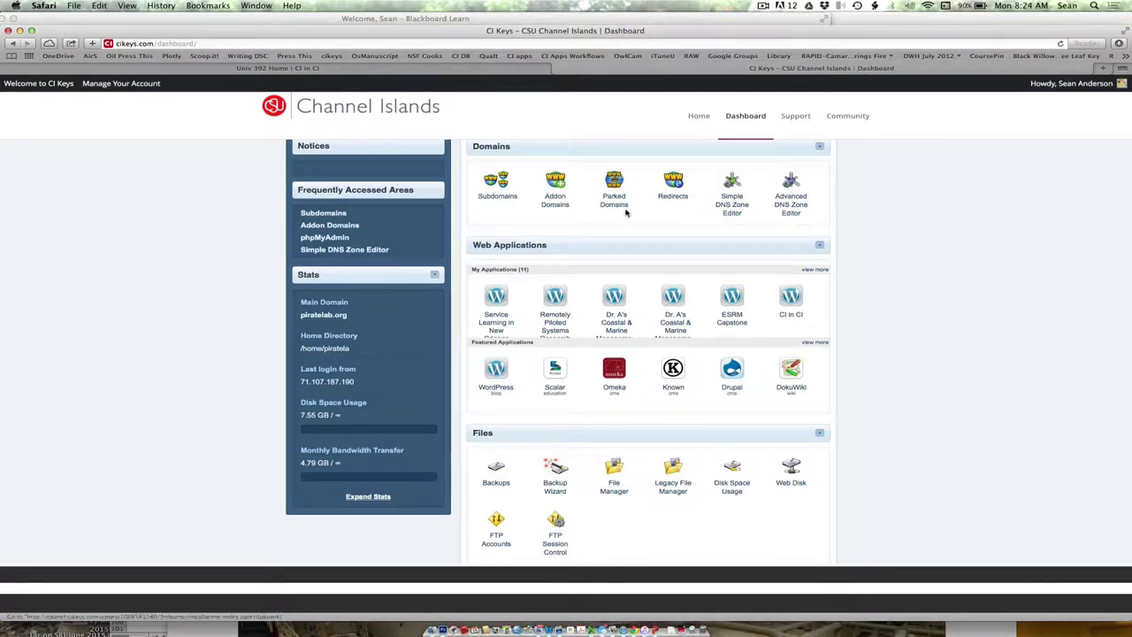
click(74, 5)
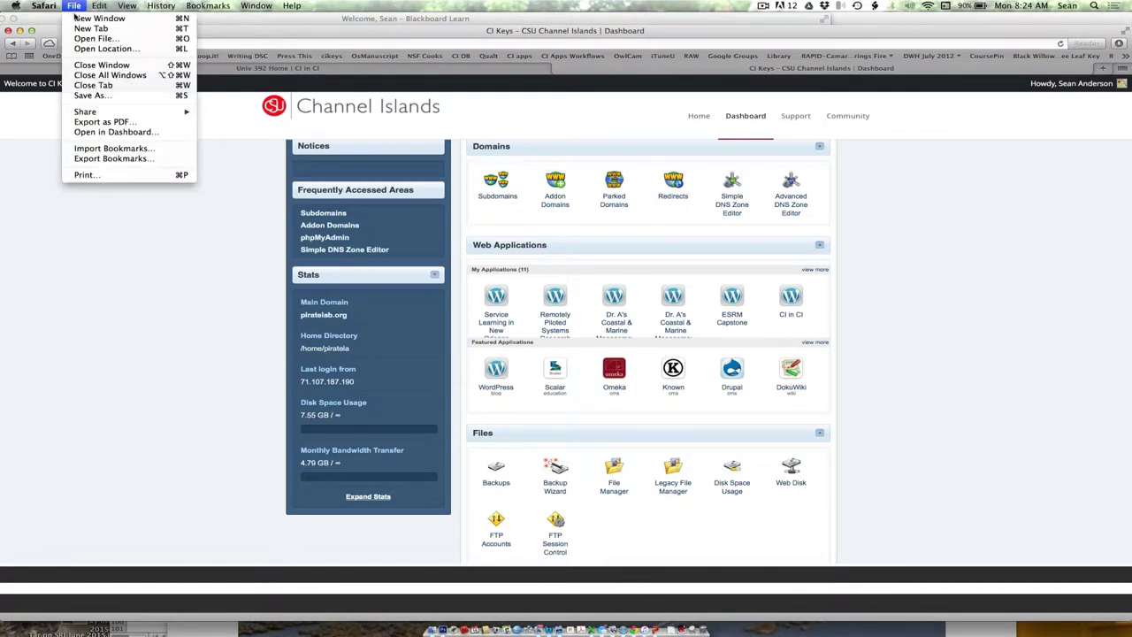
click(76, 18)
text(nola)
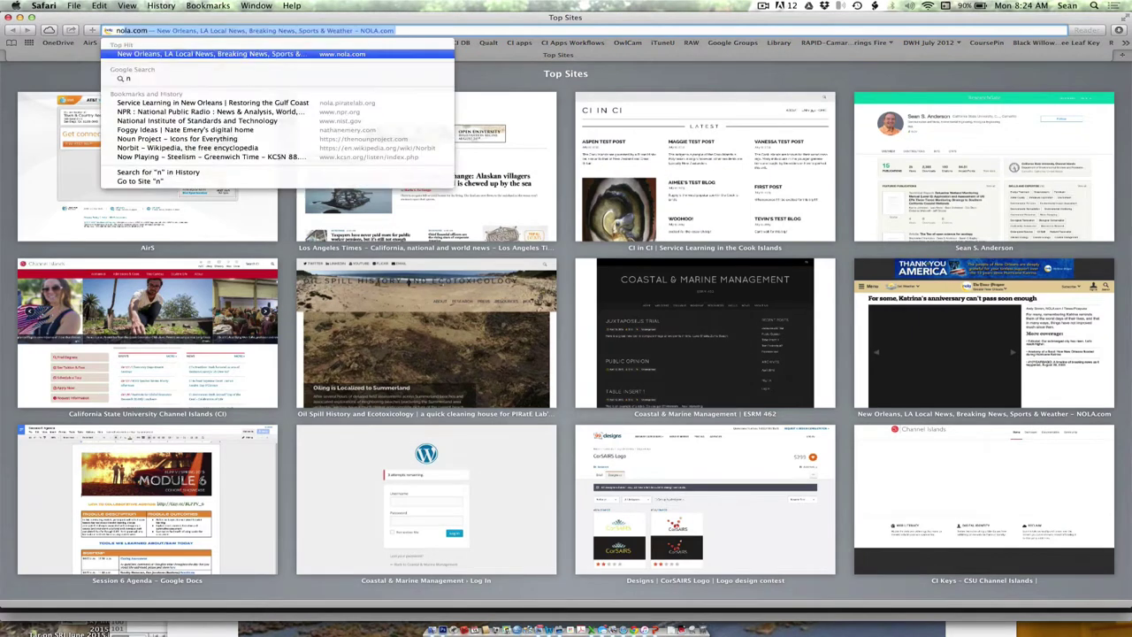
text(.pi)
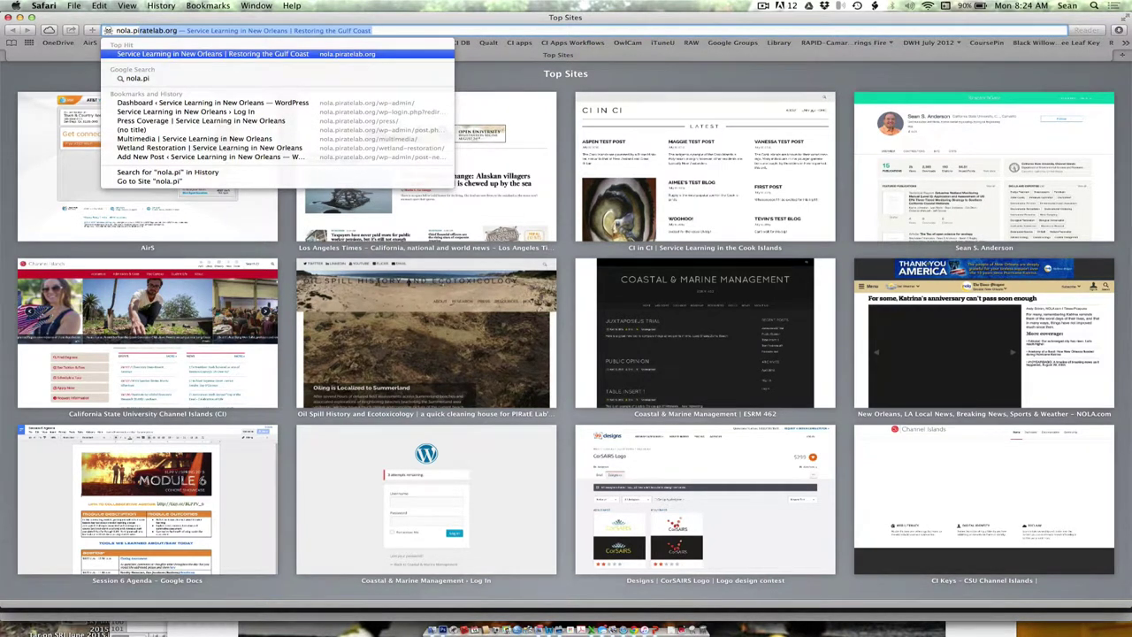
key(Return)
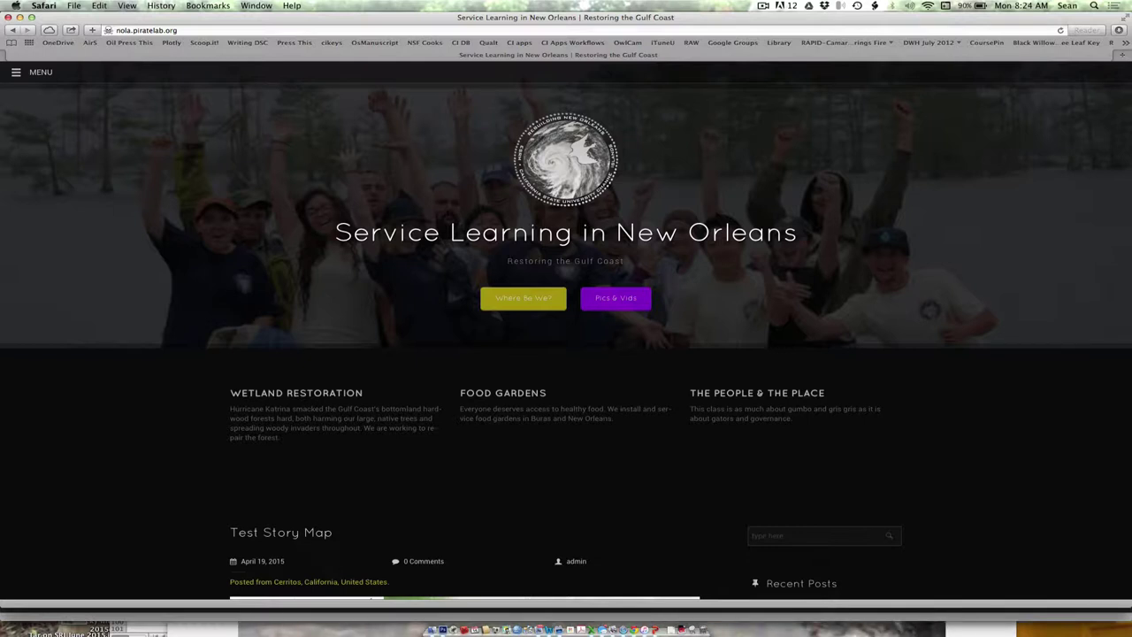
Load aarr.piratelab.org in the same window by replacing the nola subdomain in the address.
click(128, 31)
text(aarr)
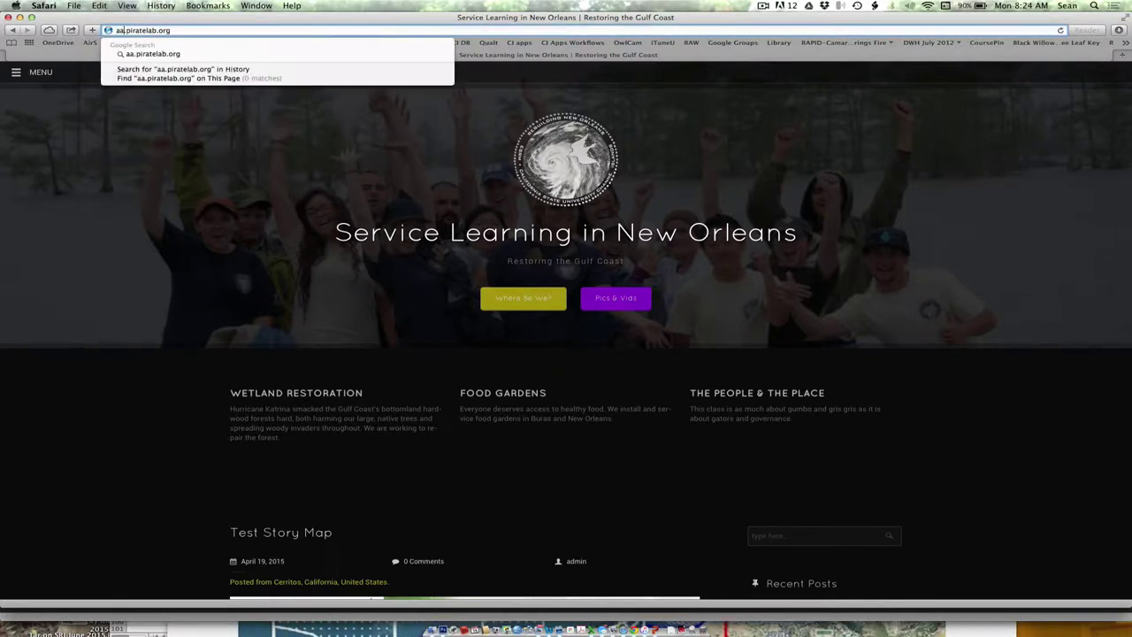
key(Return)
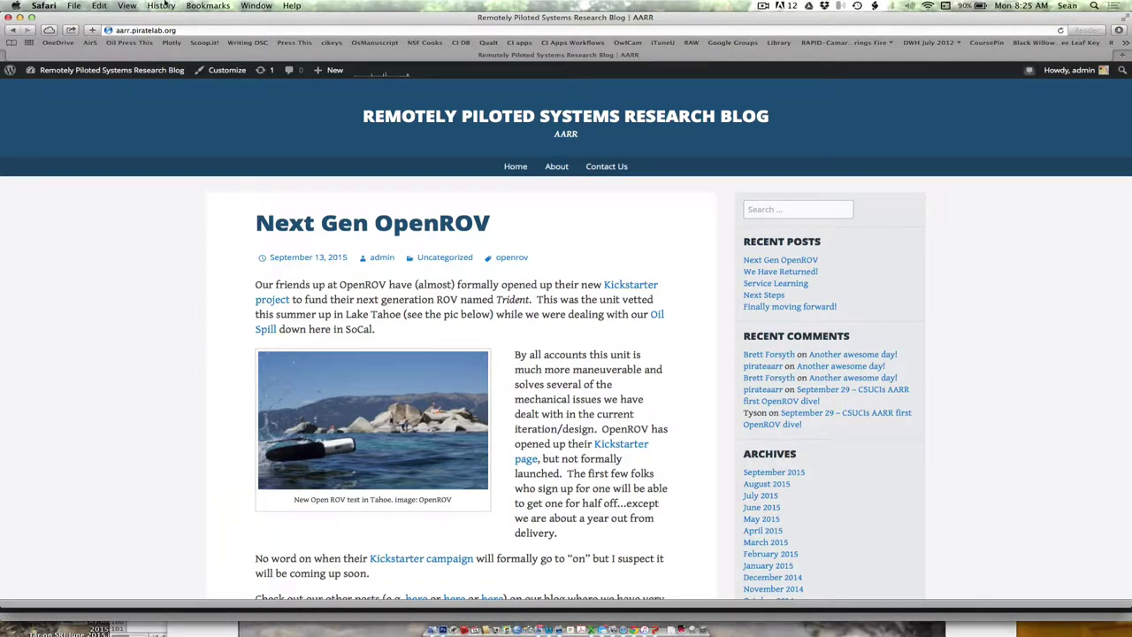
Move the blog window aside, look through the full catalogue of installable web applications, and return to the CI Keys dashboard.
drag(312, 15, 505, 535)
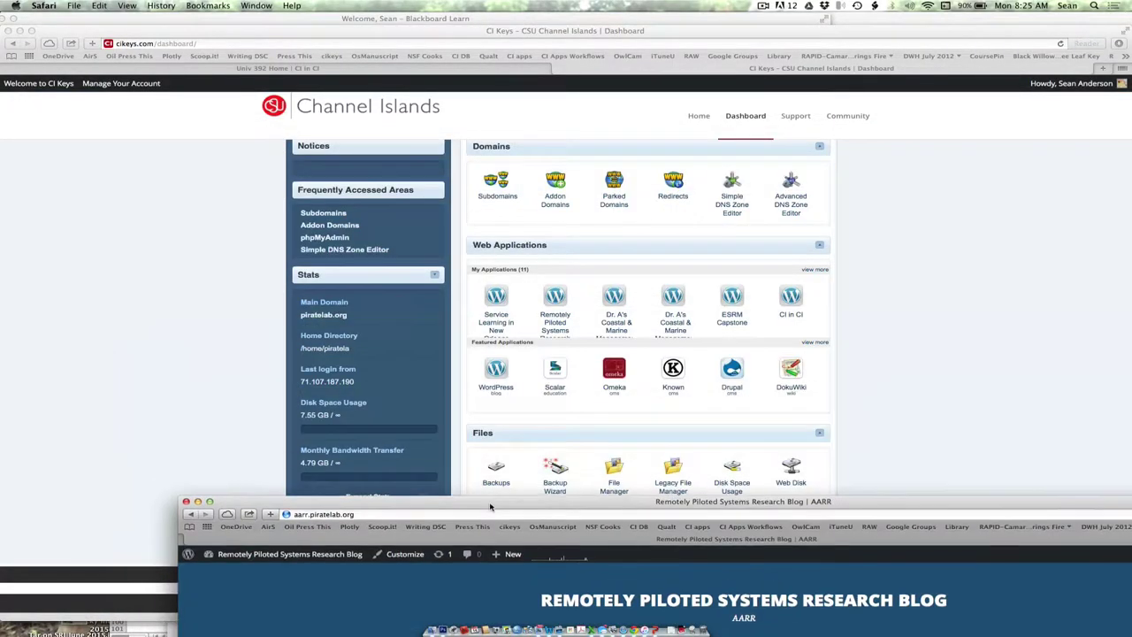
click(822, 345)
click(822, 344)
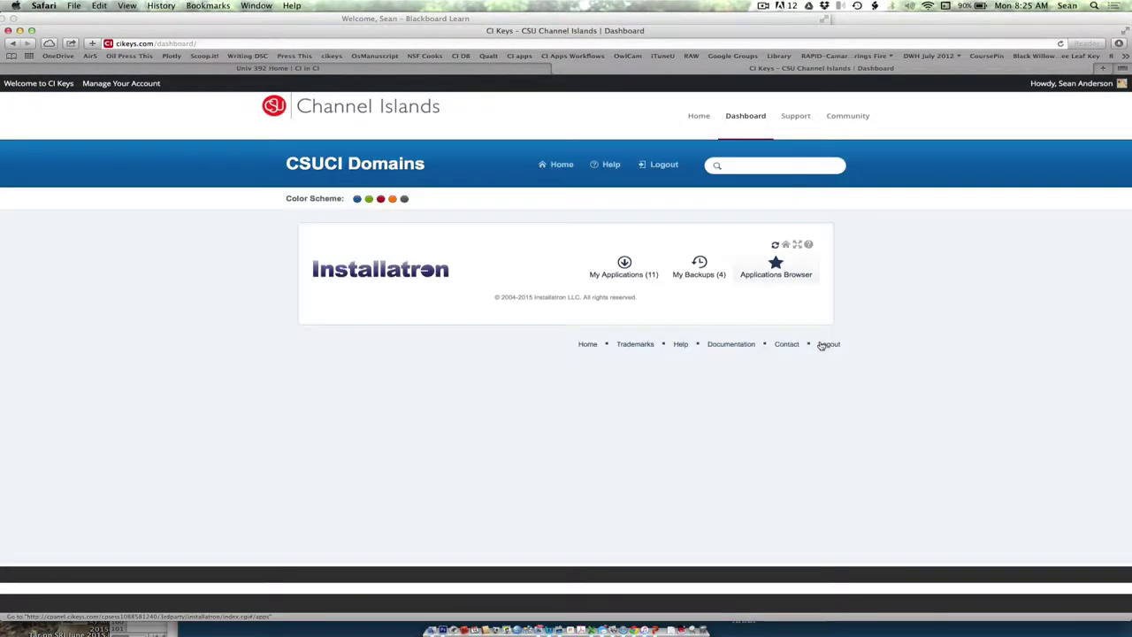
scroll(890, 352, down, 10)
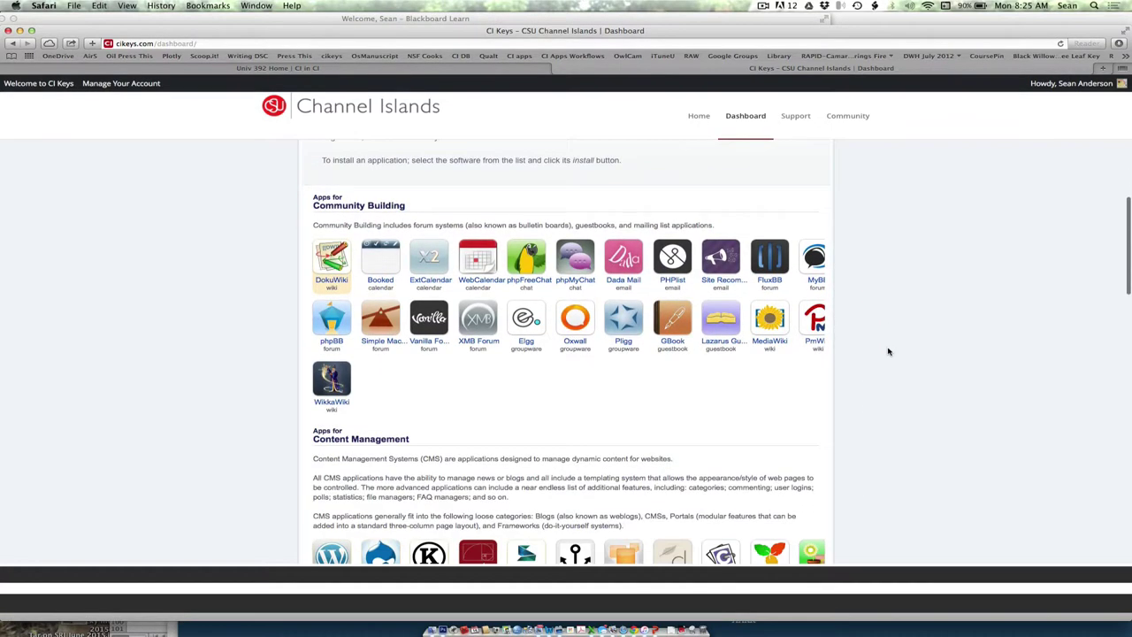
scroll(889, 353, down, 8)
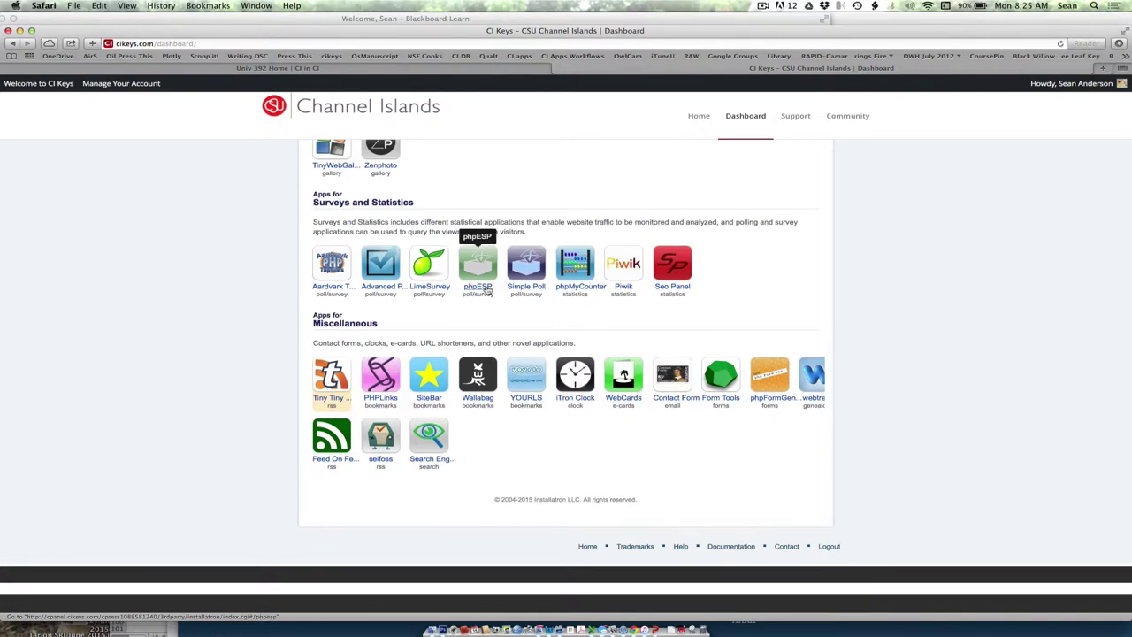
scroll(513, 311, up, 5)
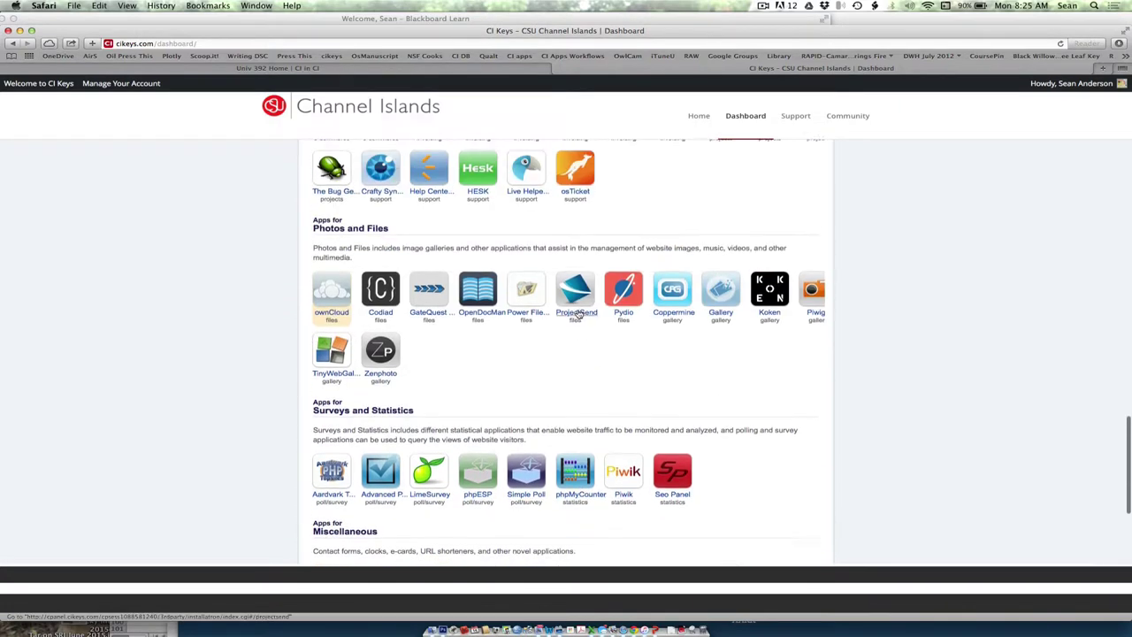
scroll(577, 309, up, 15)
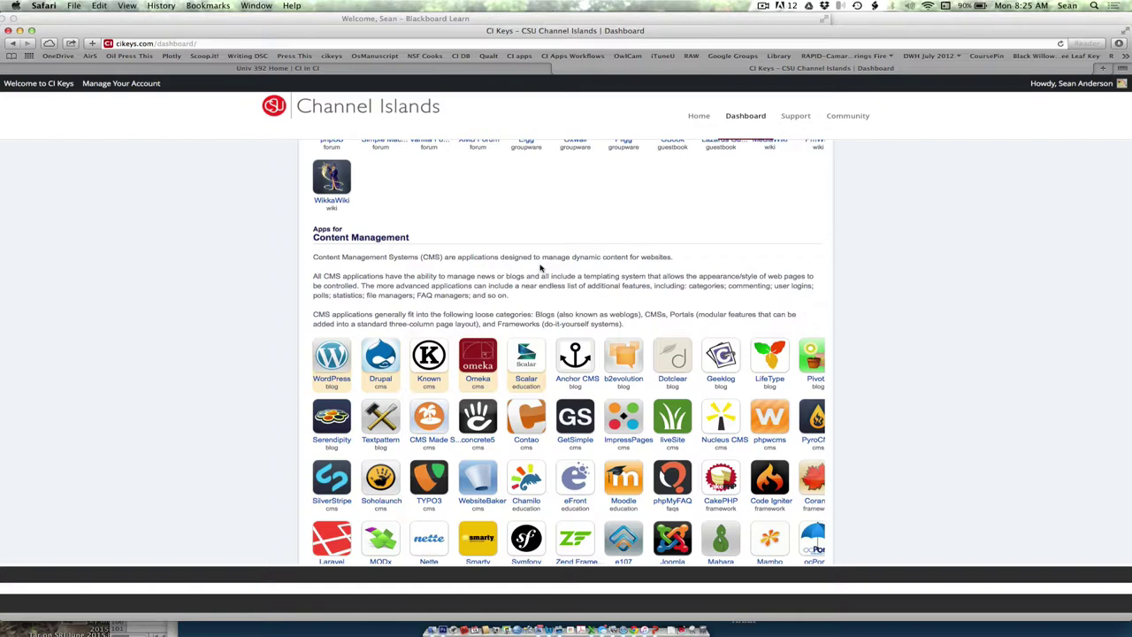
click(14, 44)
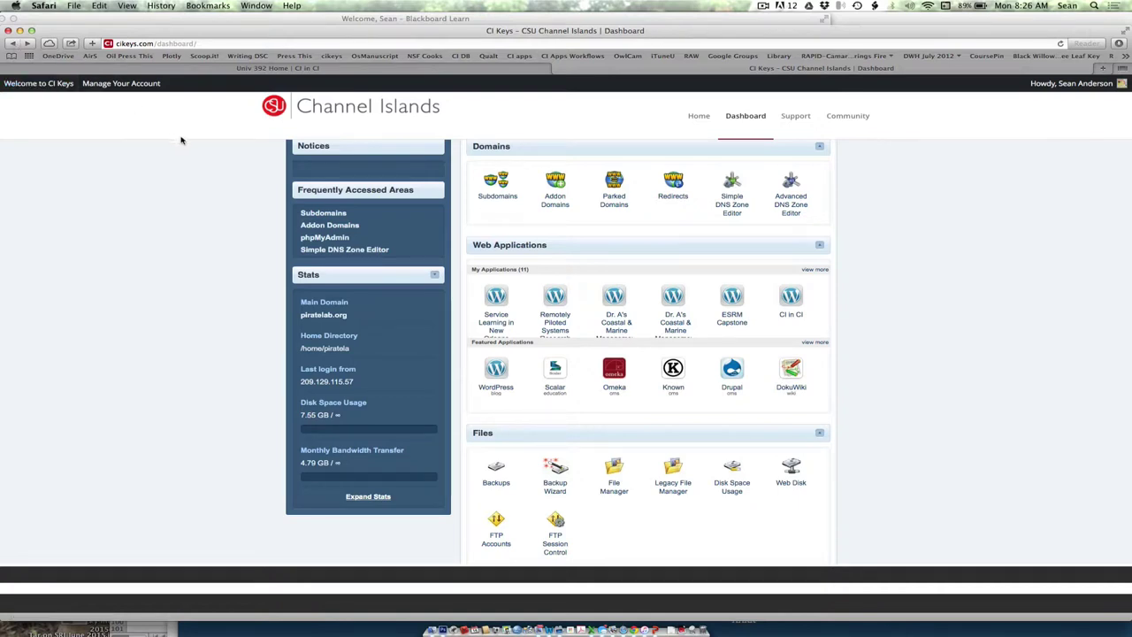
scroll(249, 201, up, 2)
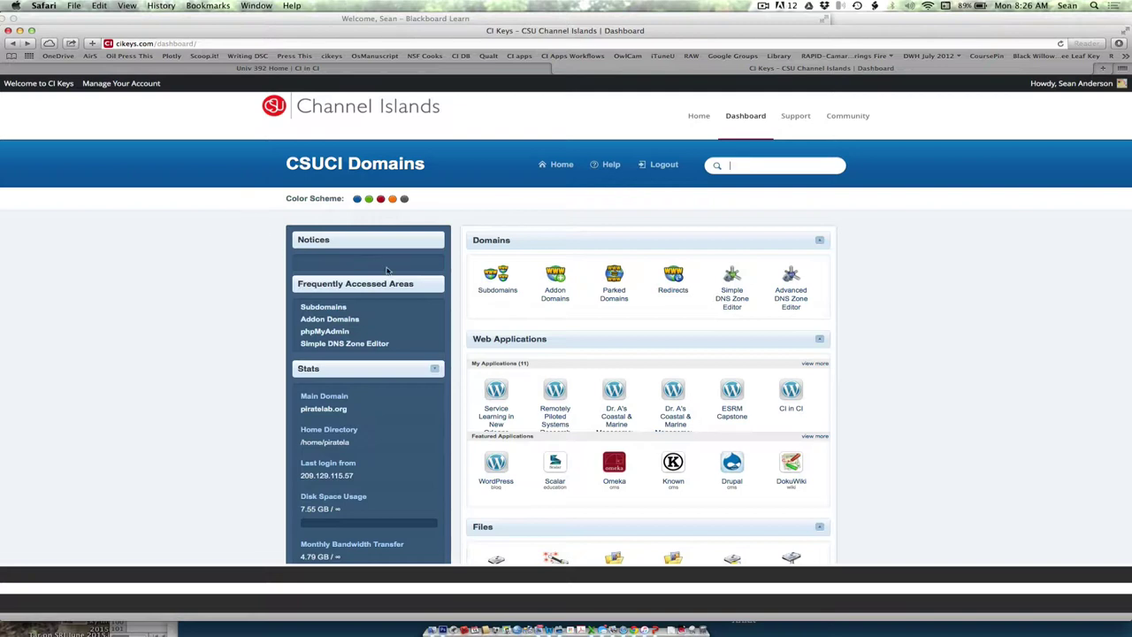
Create a subdomain named test6 under piratelab.org.
click(488, 297)
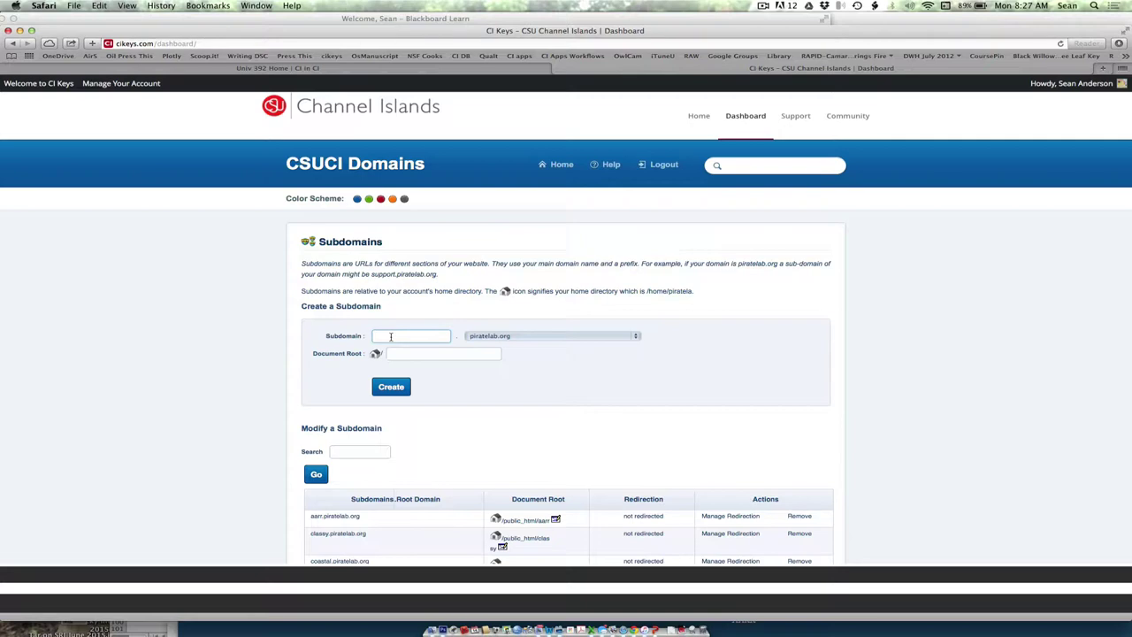
scroll(534, 308, down, 5)
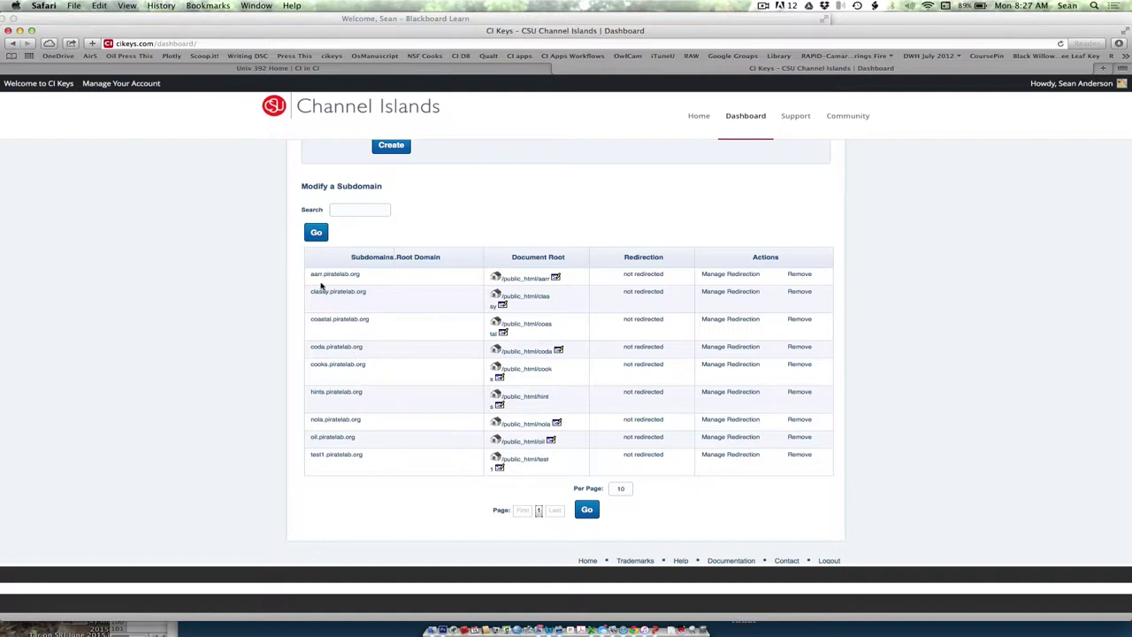
scroll(330, 332, up, 5)
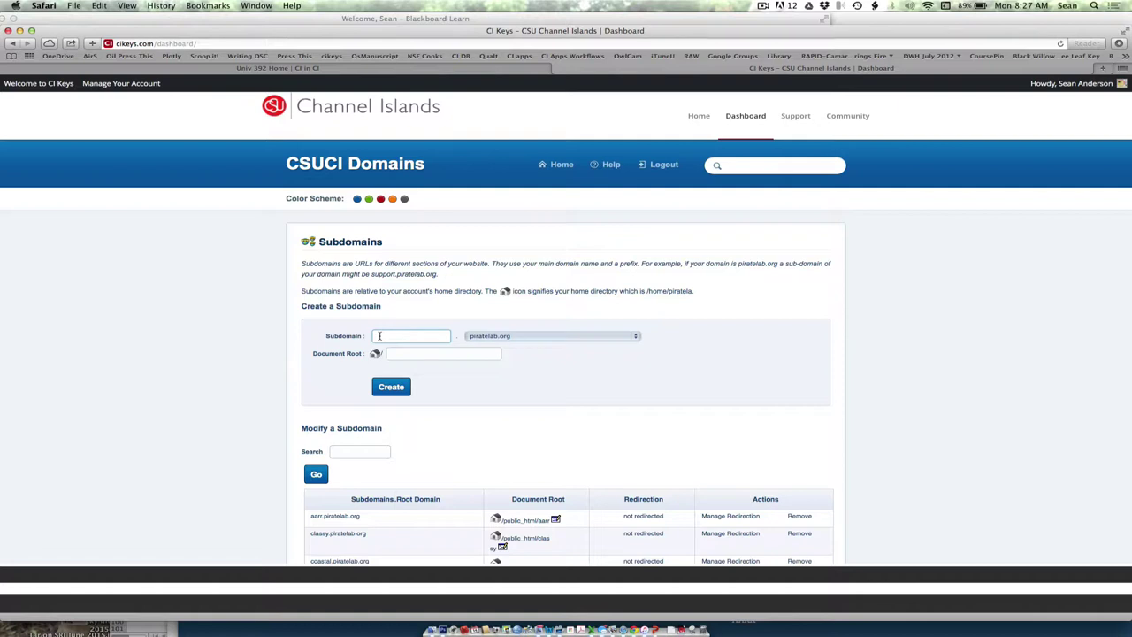
click(379, 335)
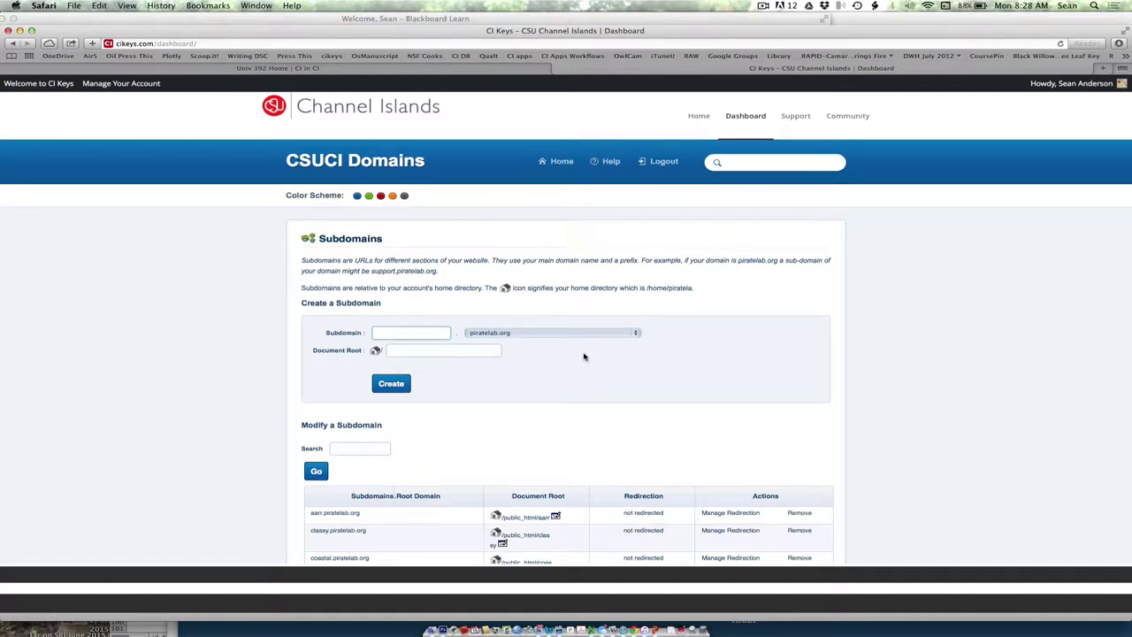
text(test6)
click(392, 384)
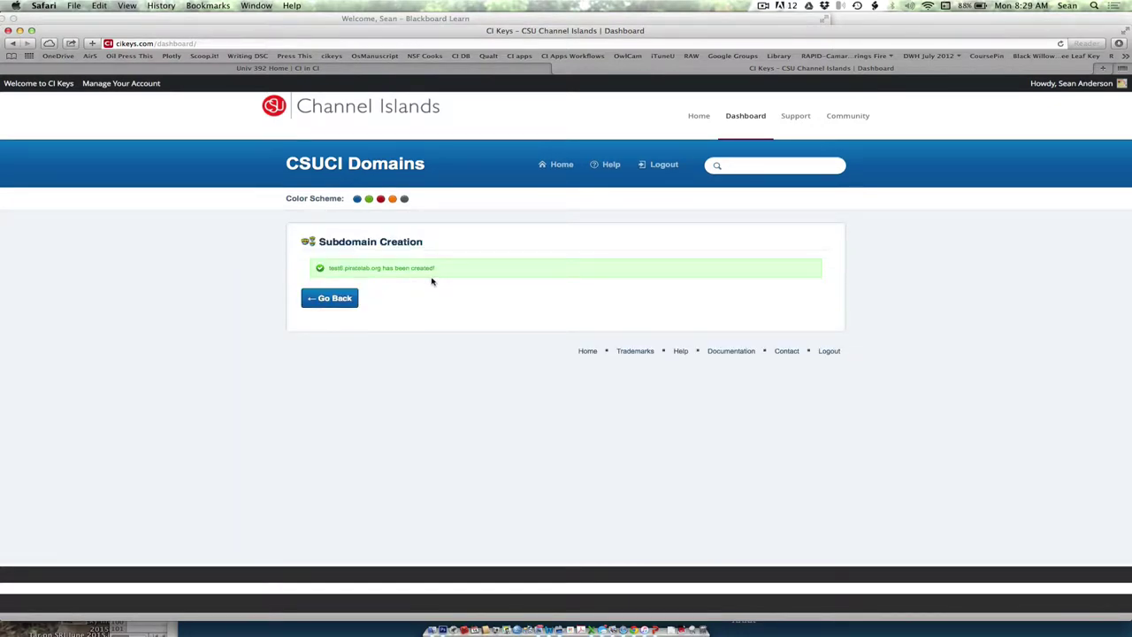
Return to the dashboard and start a new WordPress installation from the featured applications.
click(747, 116)
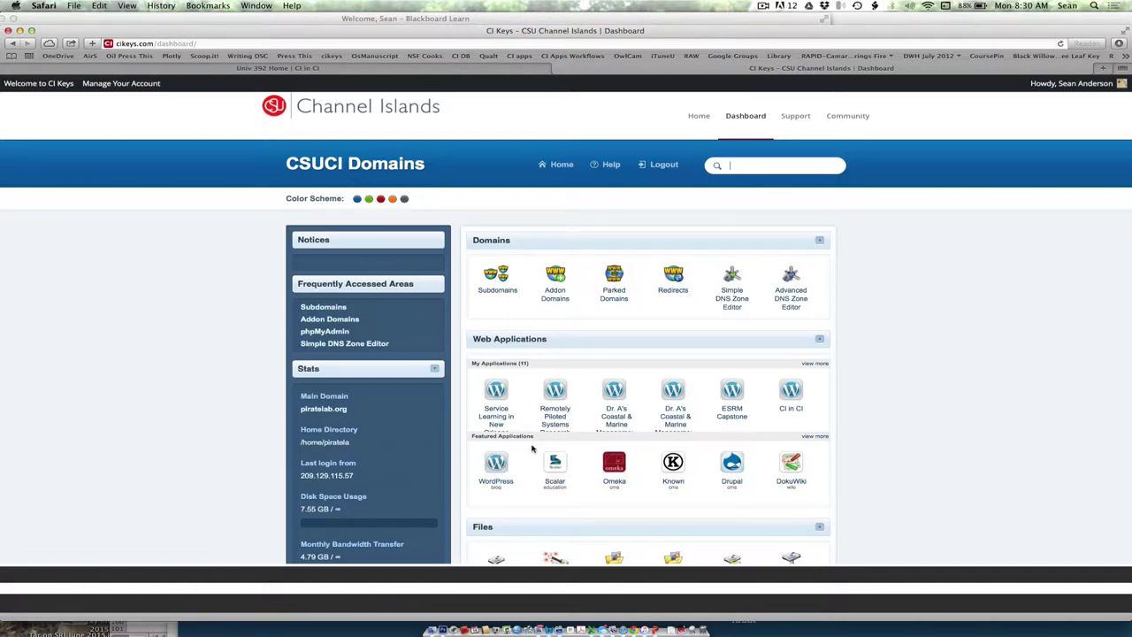
click(495, 462)
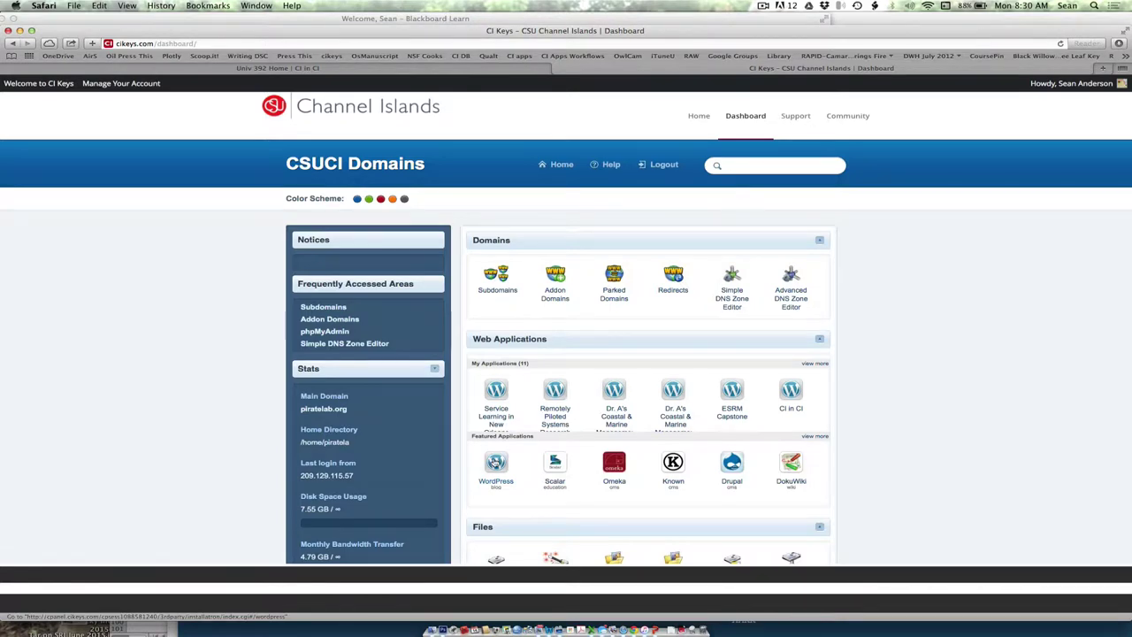
scroll(671, 361, down, 10)
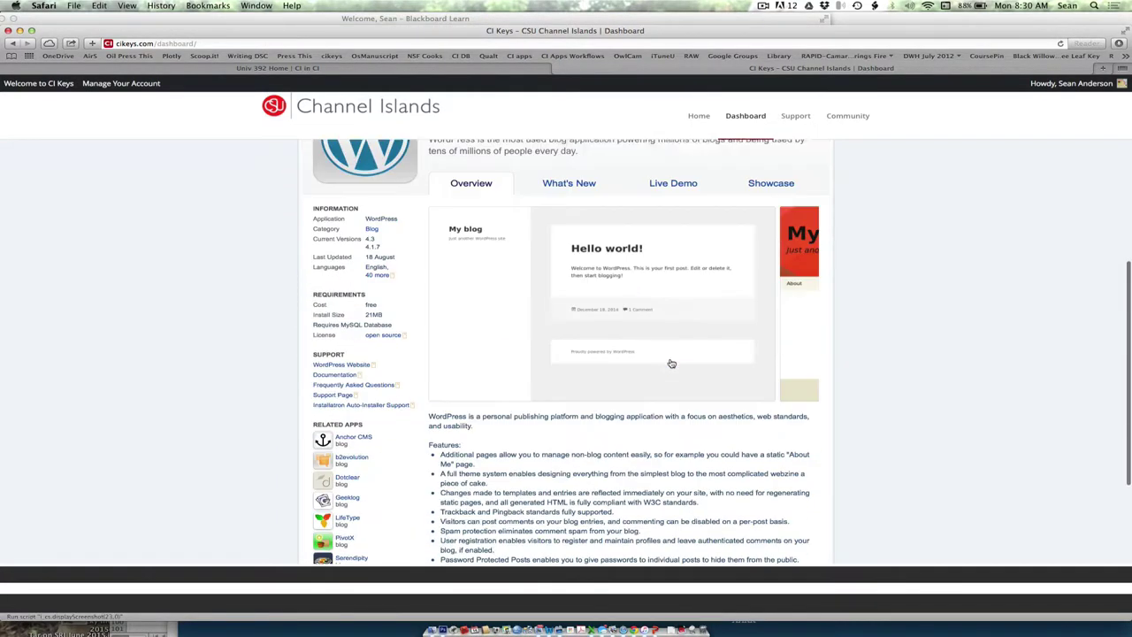
scroll(670, 362, up, 3)
scroll(671, 362, up, 5)
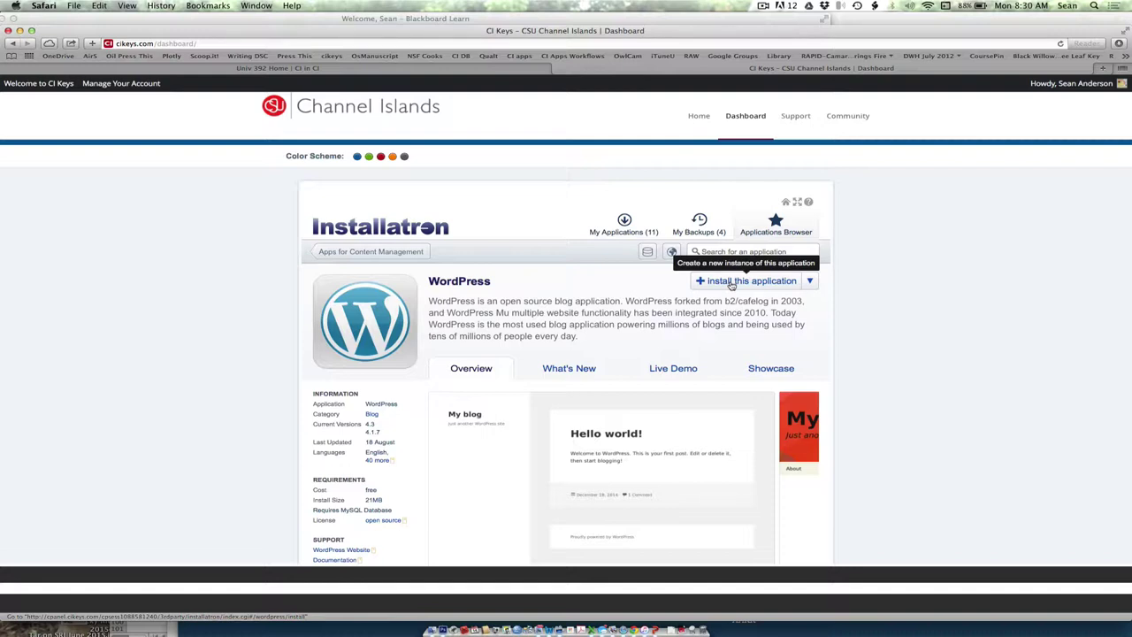
click(732, 283)
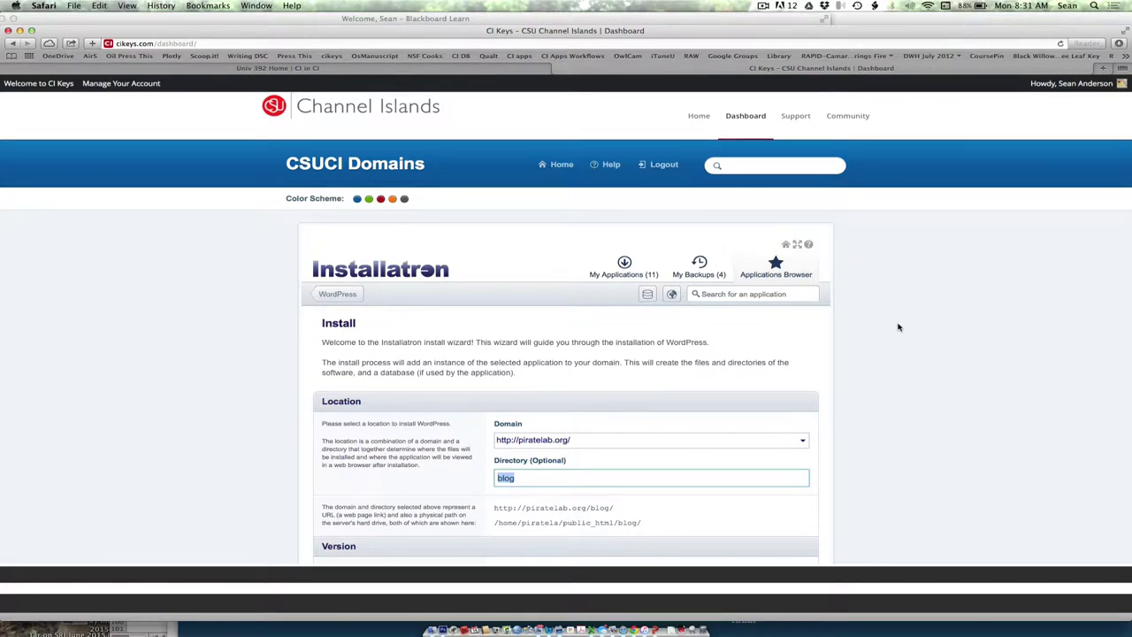
scroll(898, 327, down, 4)
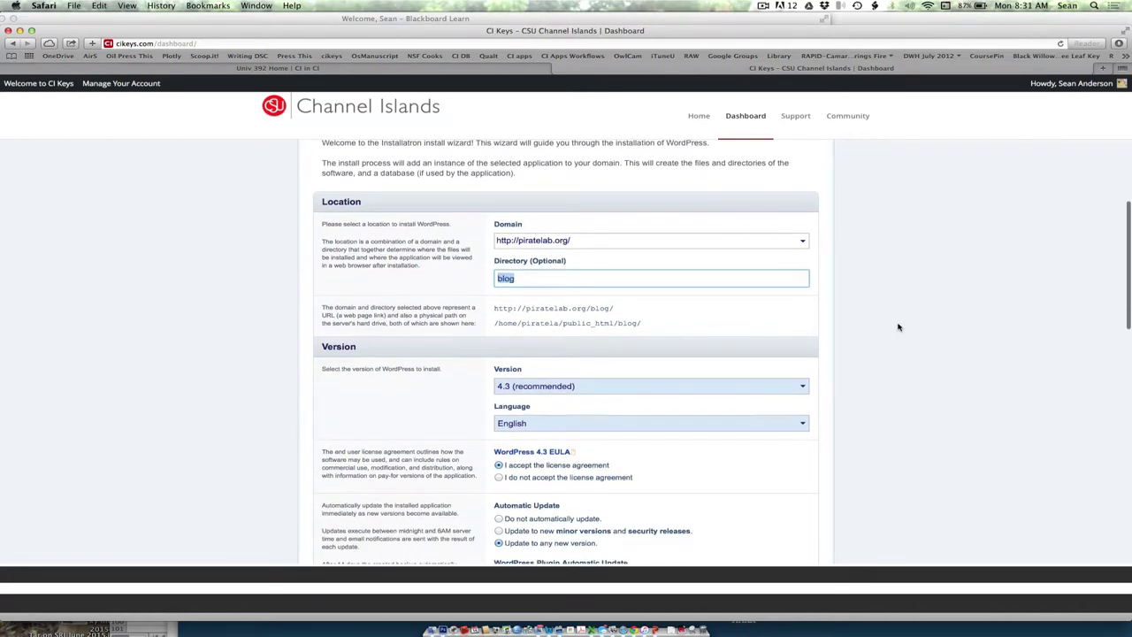
scroll(898, 327, up, 4)
scroll(898, 327, down, 5)
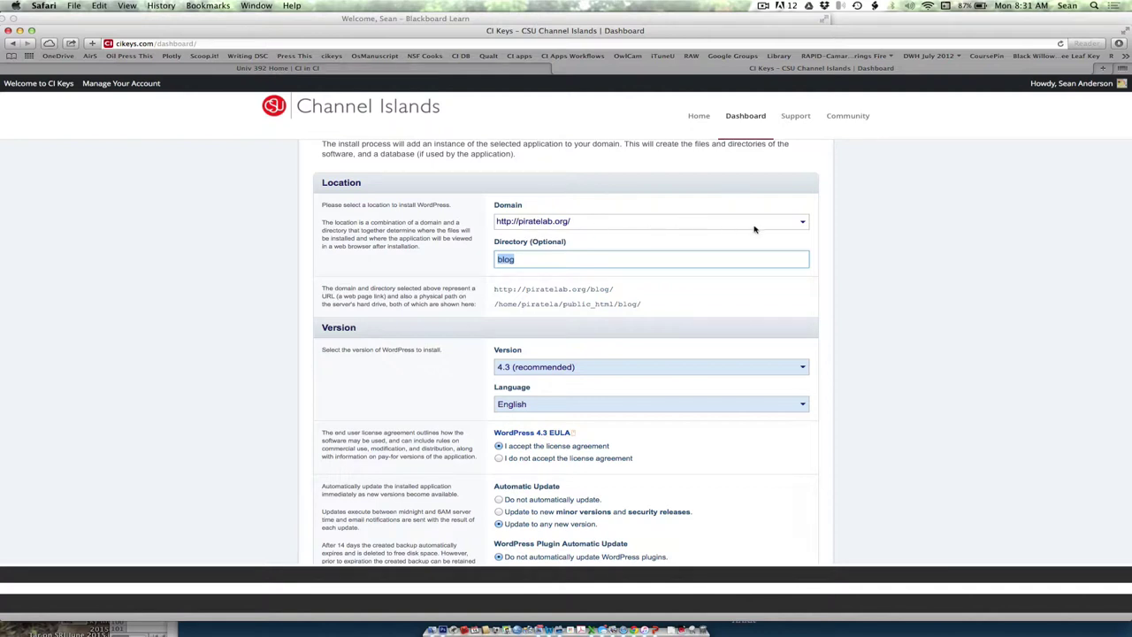
click(802, 225)
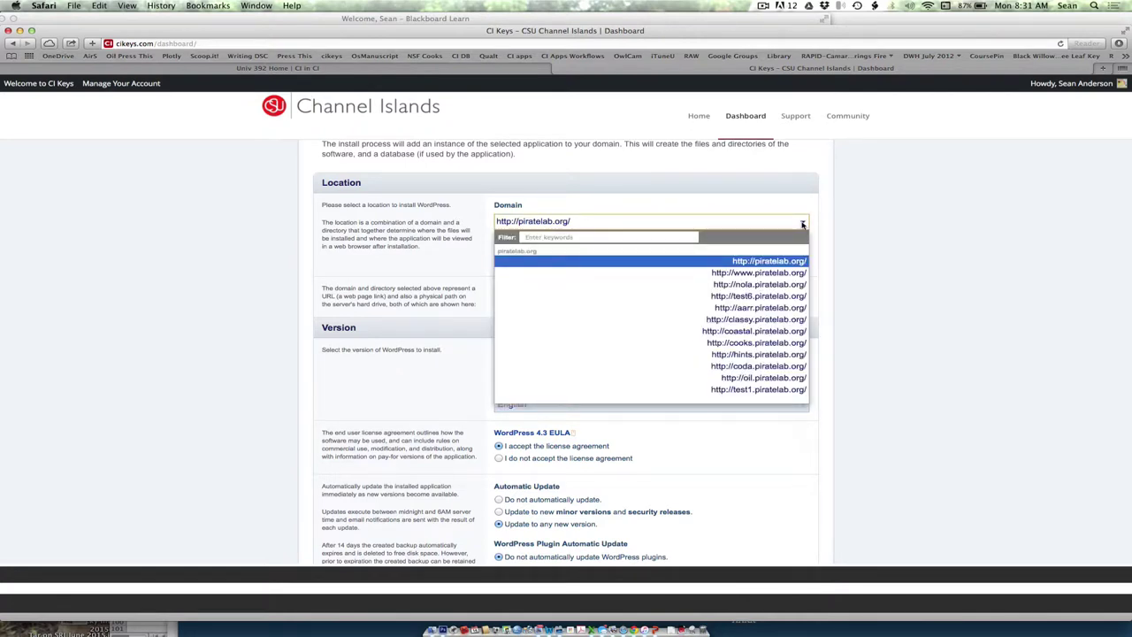
scroll(778, 284, down, 2)
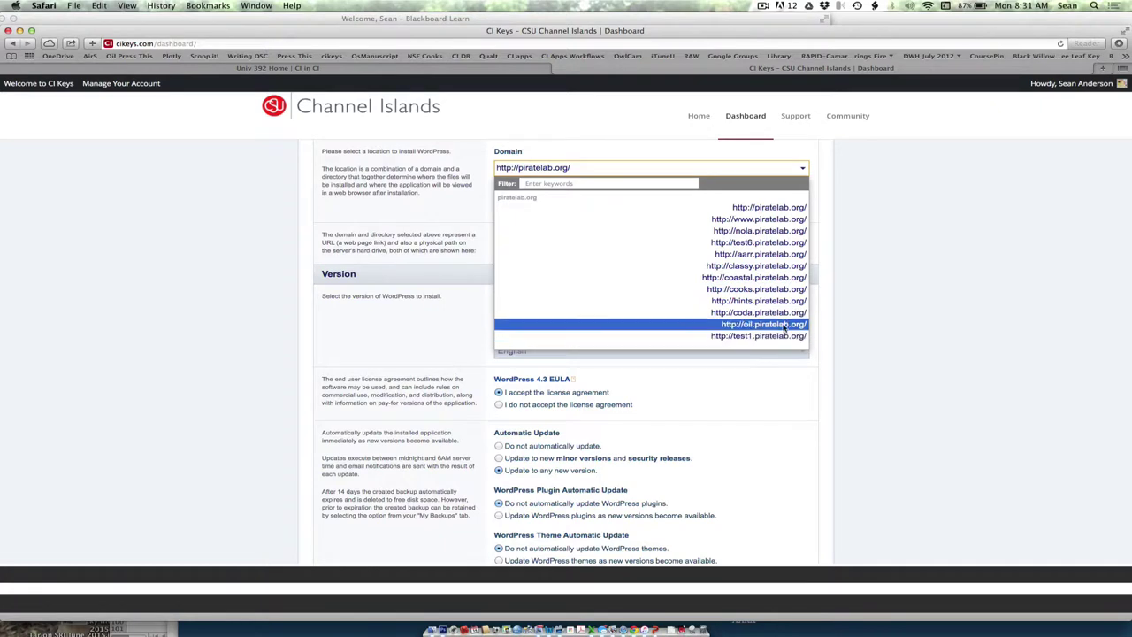
click(759, 243)
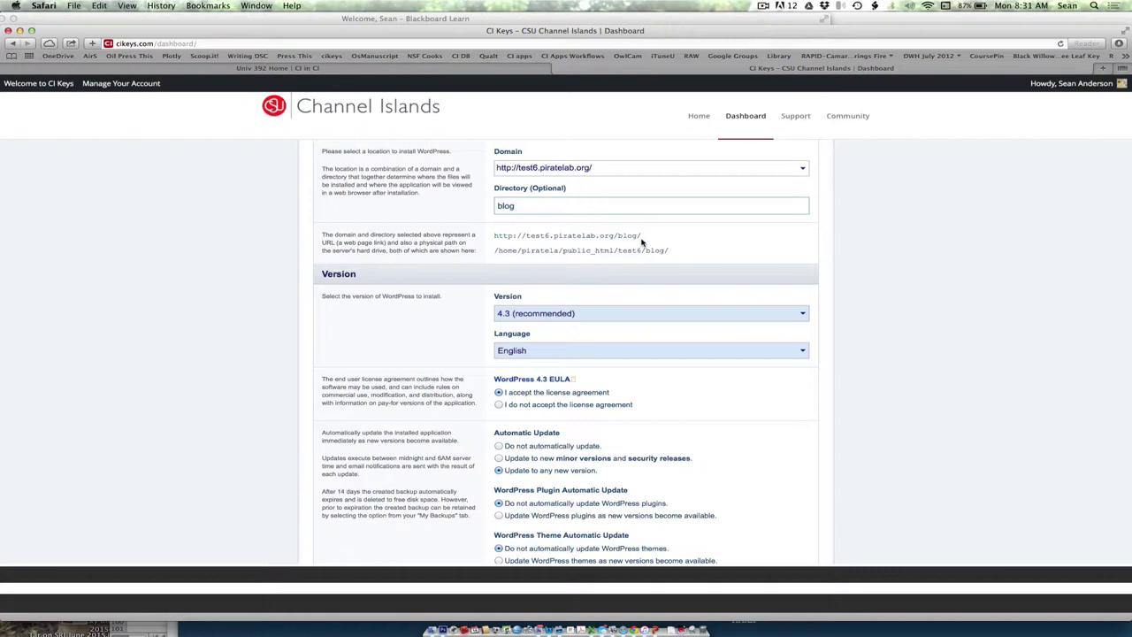
Clear the optional blog directory from the install location.
key(BackSpace)
key(BackSpace)
key(BackSpace)
key(BackSpace)
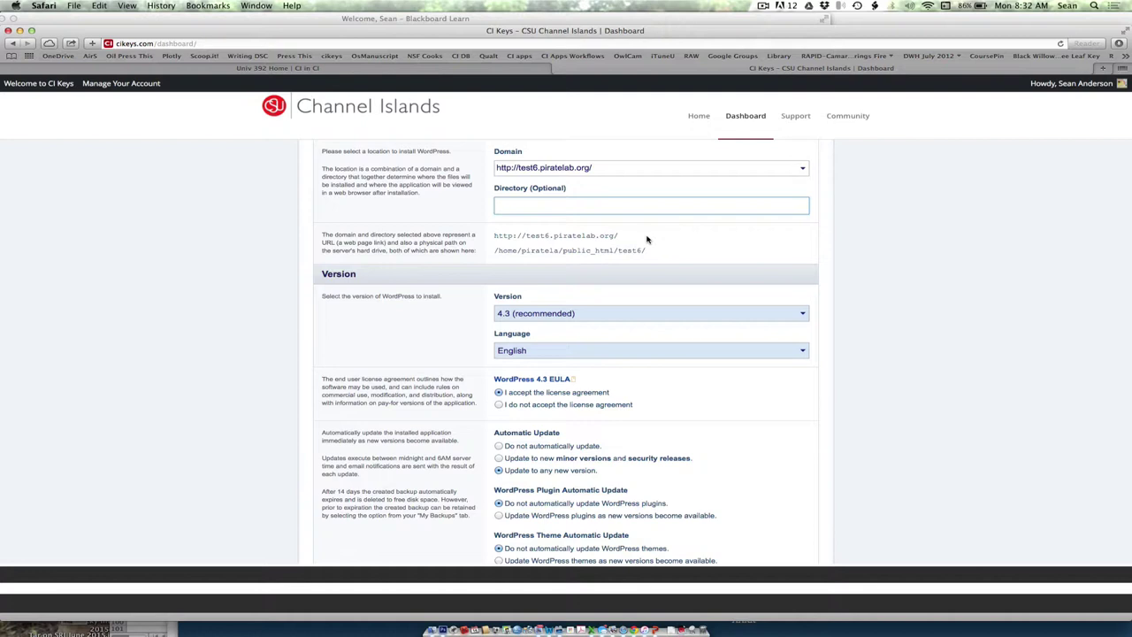
Review the available WordPress versions, the licence and automatic update options, and the administrator settings.
click(801, 315)
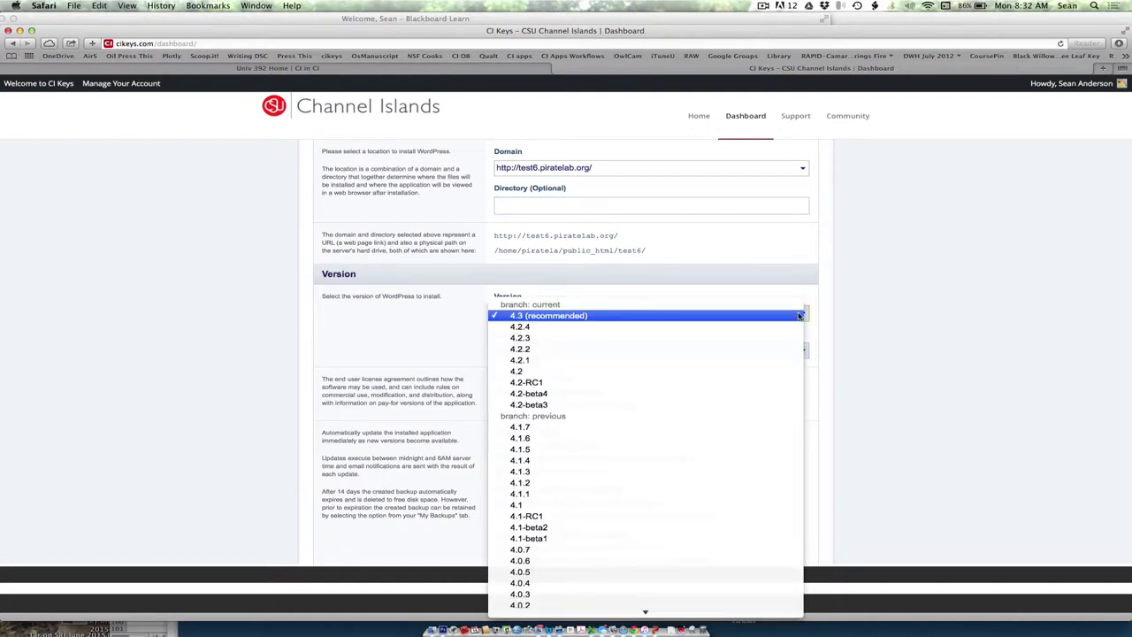
click(836, 310)
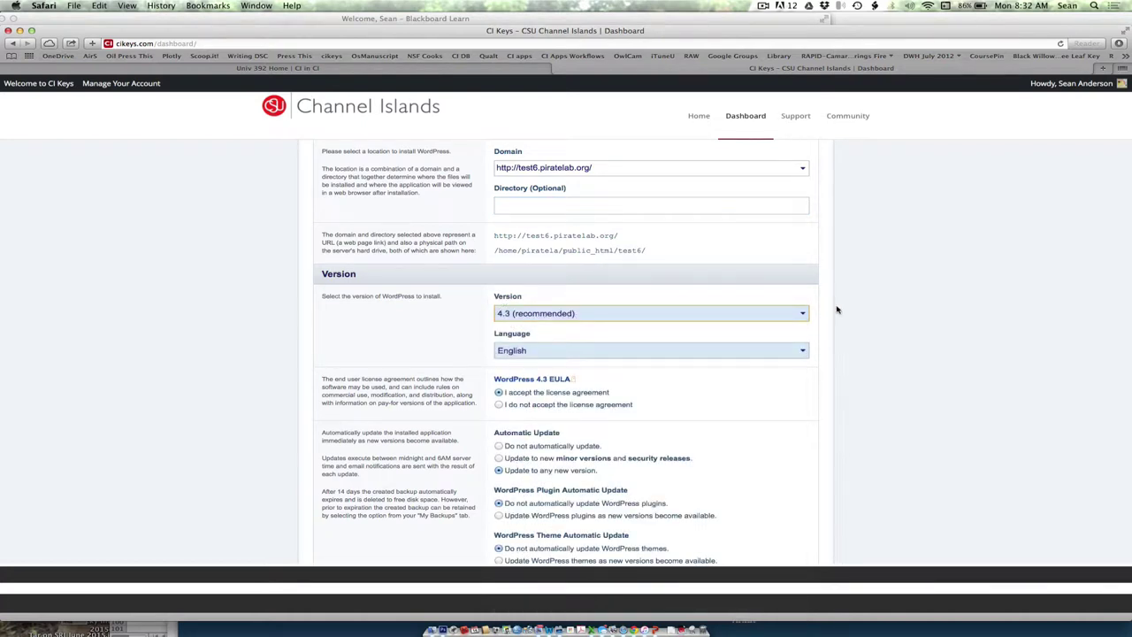
click(819, 354)
scroll(819, 354, down, 3)
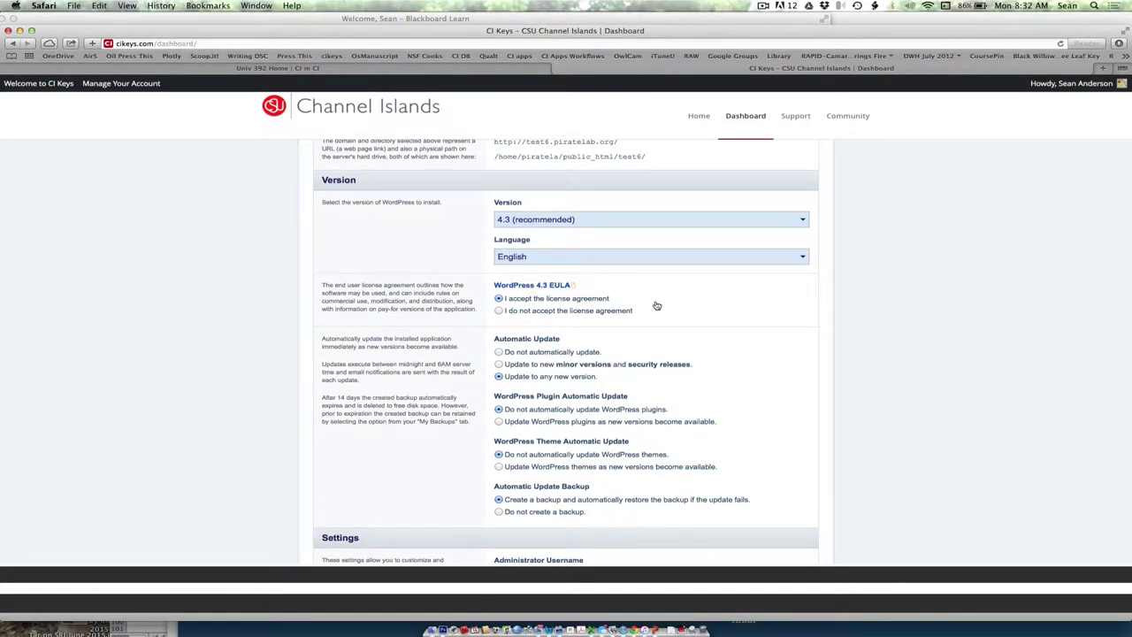
scroll(654, 305, down, 1)
scroll(702, 327, down, 7)
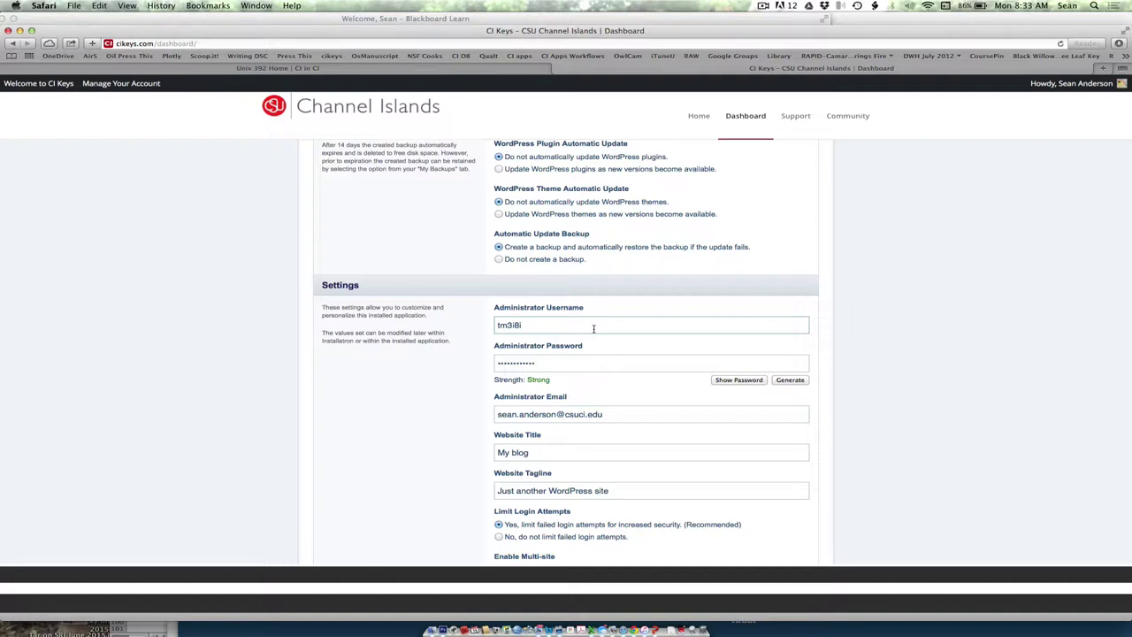
Associate the new WordPress site with the ESRM 499: Capstone course and set the university status to Faculty.
click(567, 365)
scroll(561, 366, down, 1)
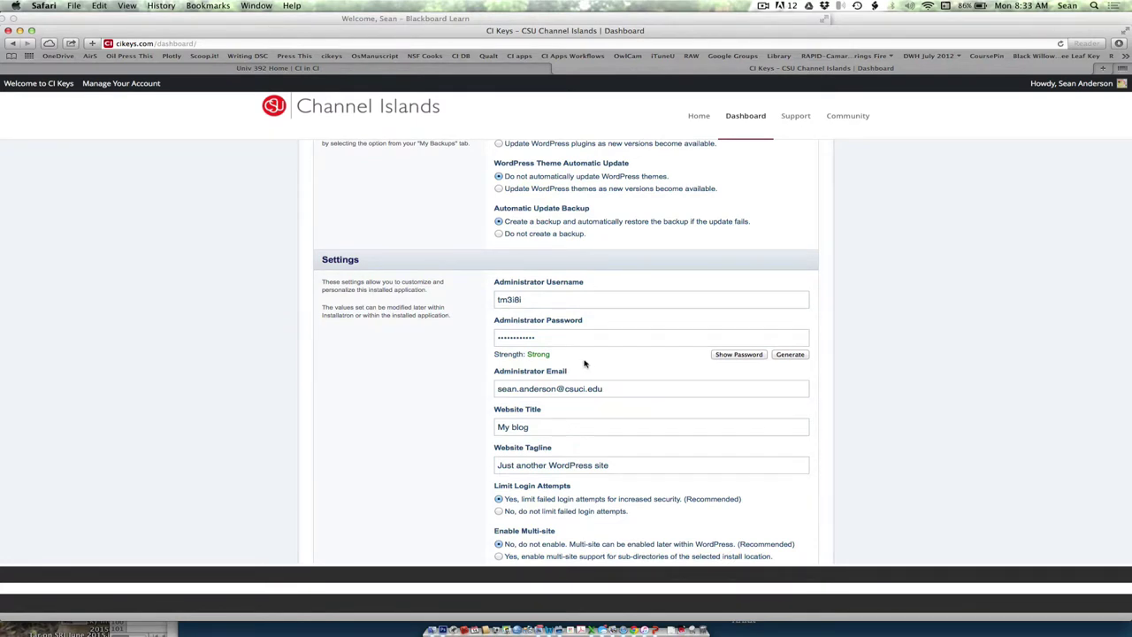
scroll(585, 354, down, 1)
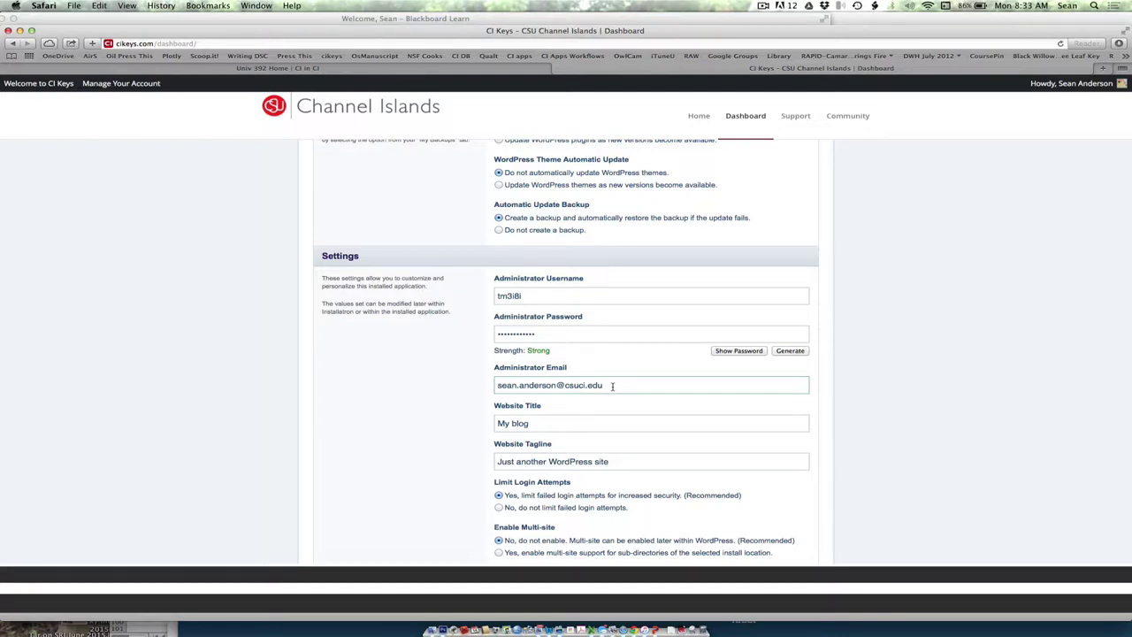
scroll(615, 389, down, 2)
click(565, 379)
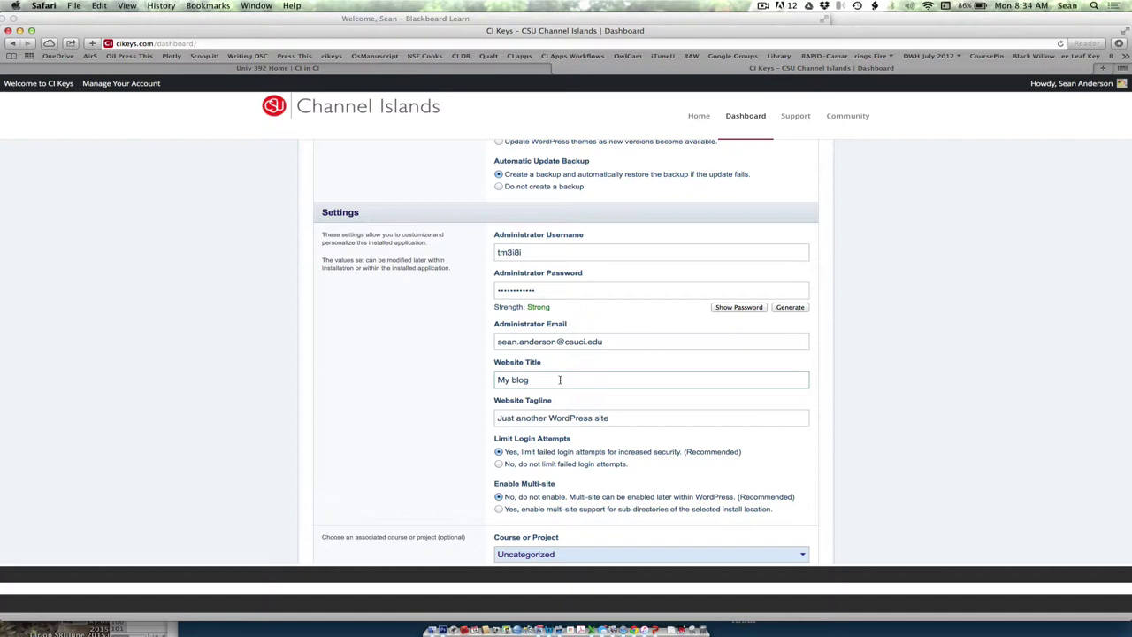
scroll(560, 380, down, 5)
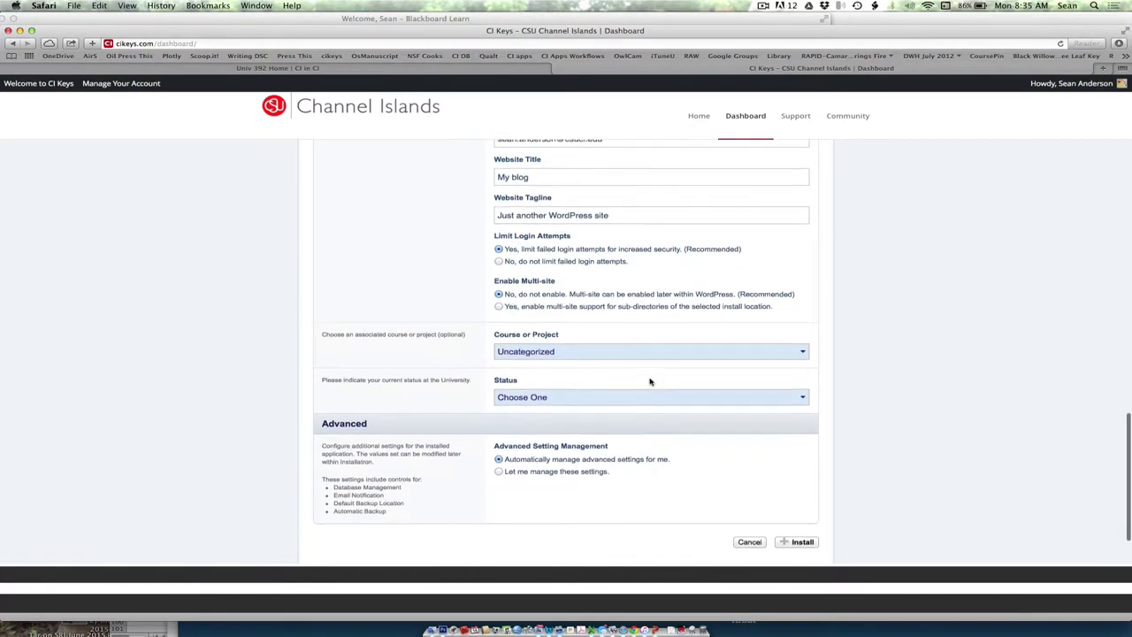
scroll(650, 381, down, 1)
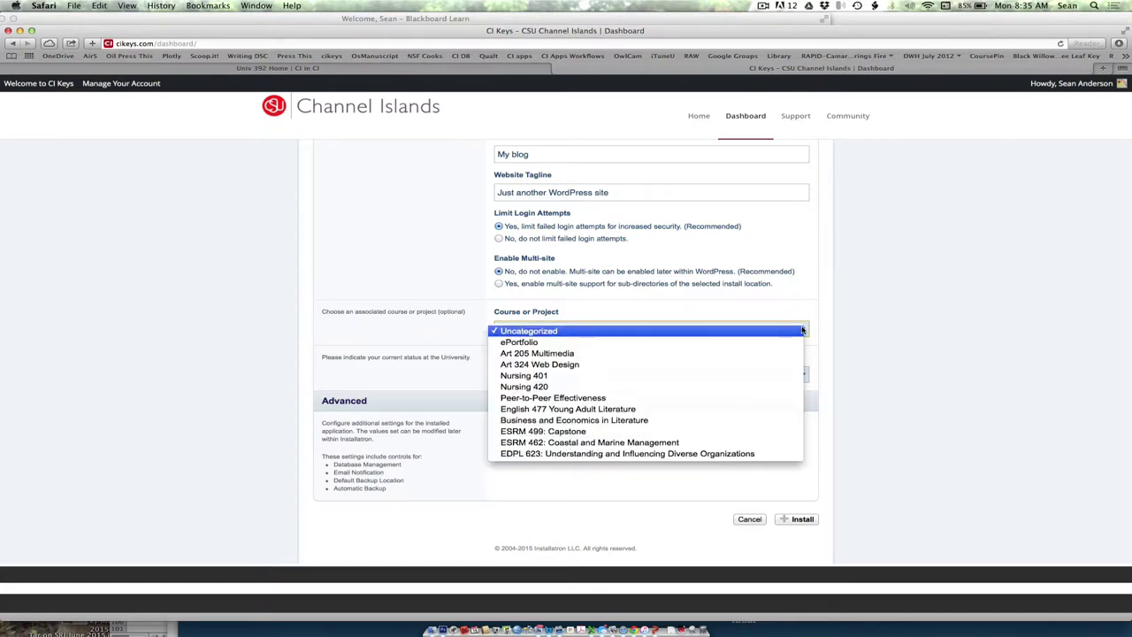
click(784, 434)
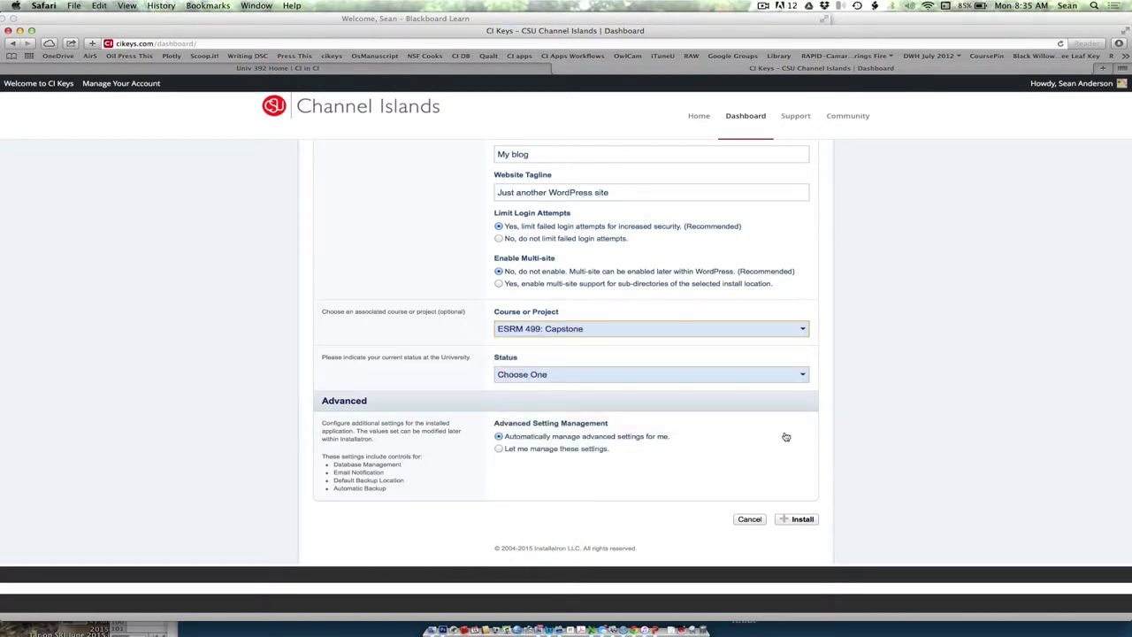
click(803, 376)
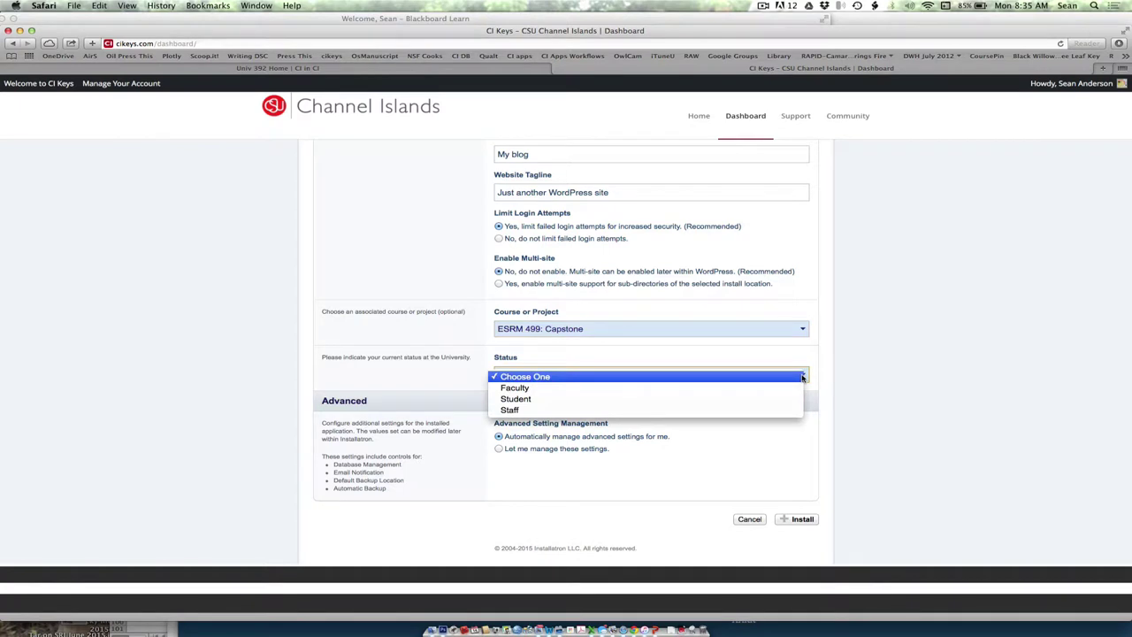
click(798, 388)
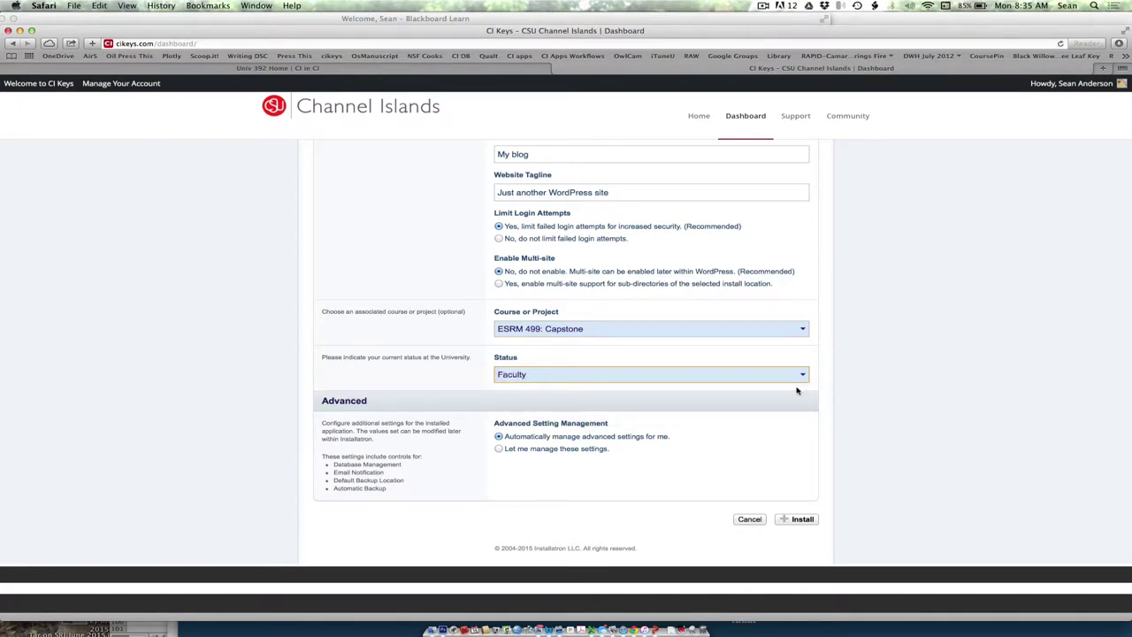
Give the site a capstone title with the tagline Fall 2015 and start the WordPress installation.
scroll(797, 390, down, 2)
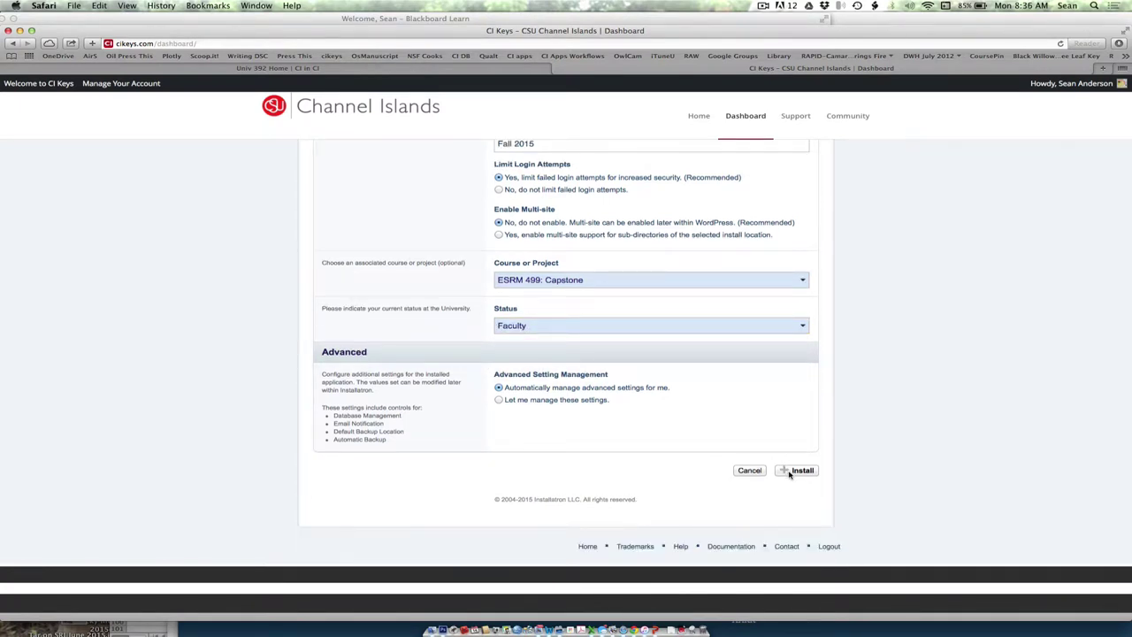
click(790, 474)
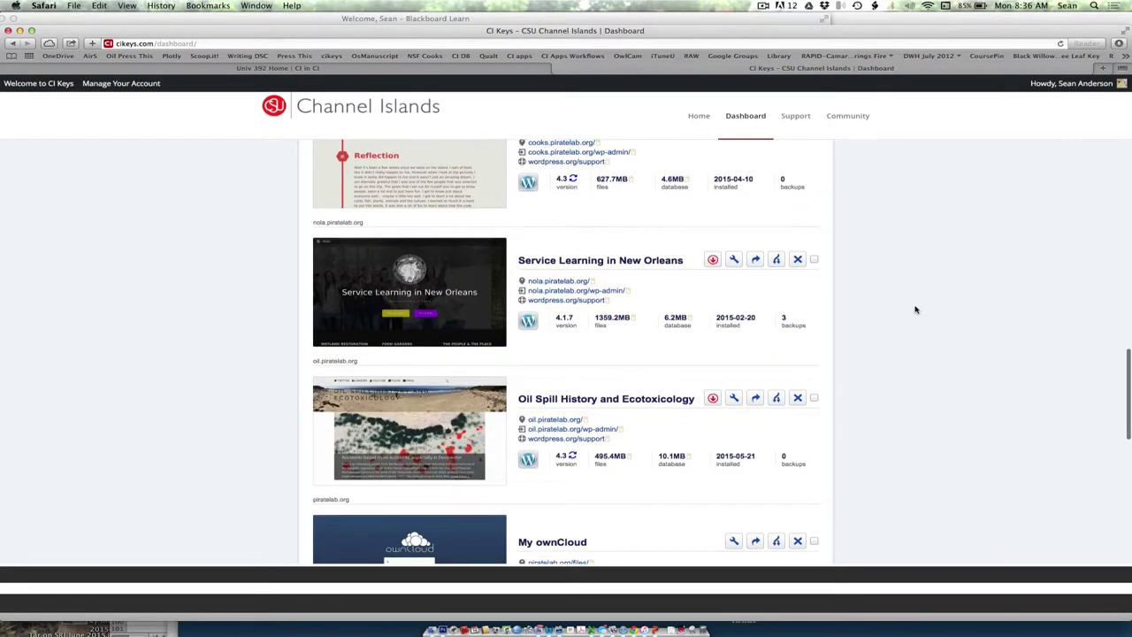
Find the new capstone site among the installed applications and open its test6.piratelab.org/wp-admin/ dashboard.
scroll(916, 308, down, 5)
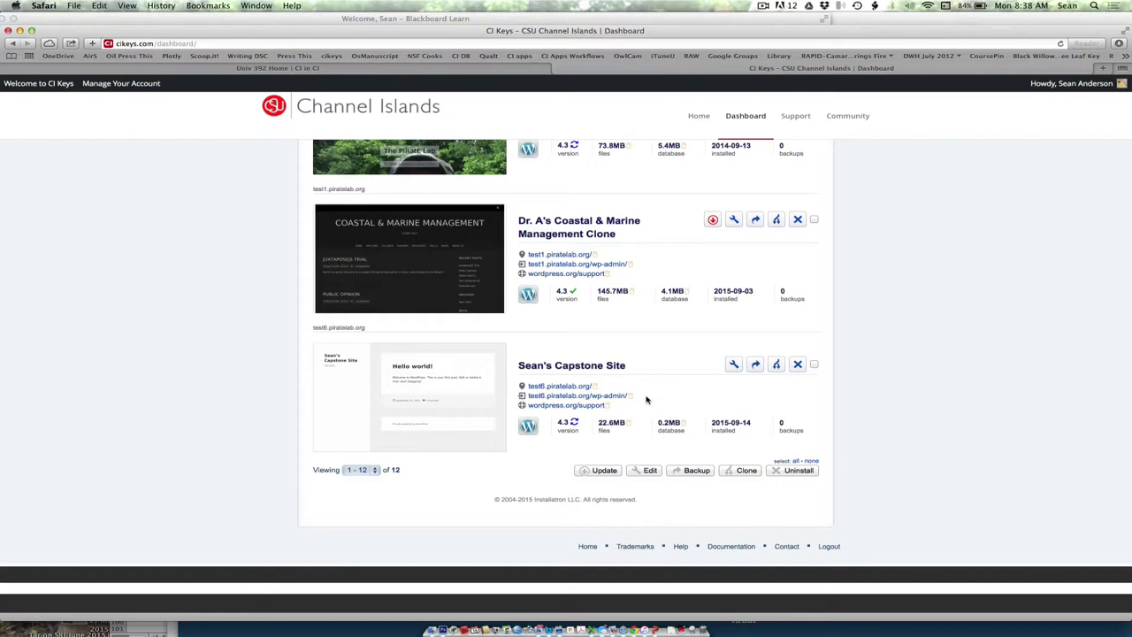
scroll(633, 401, up, 8)
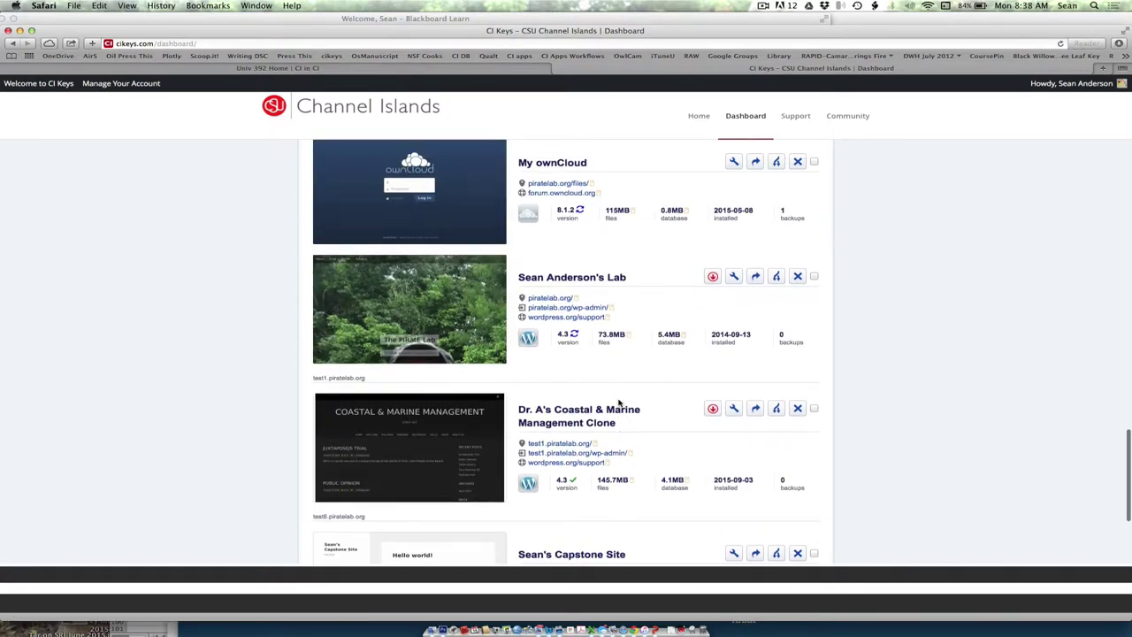
scroll(618, 404, up, 10)
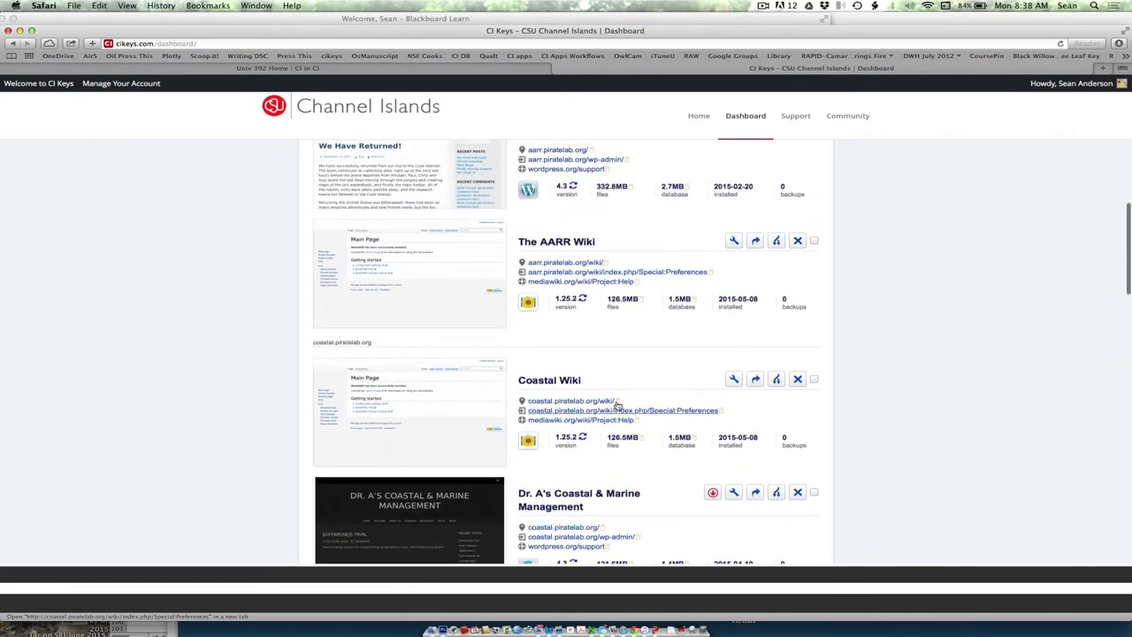
scroll(616, 406, down, 10)
scroll(617, 405, down, 6)
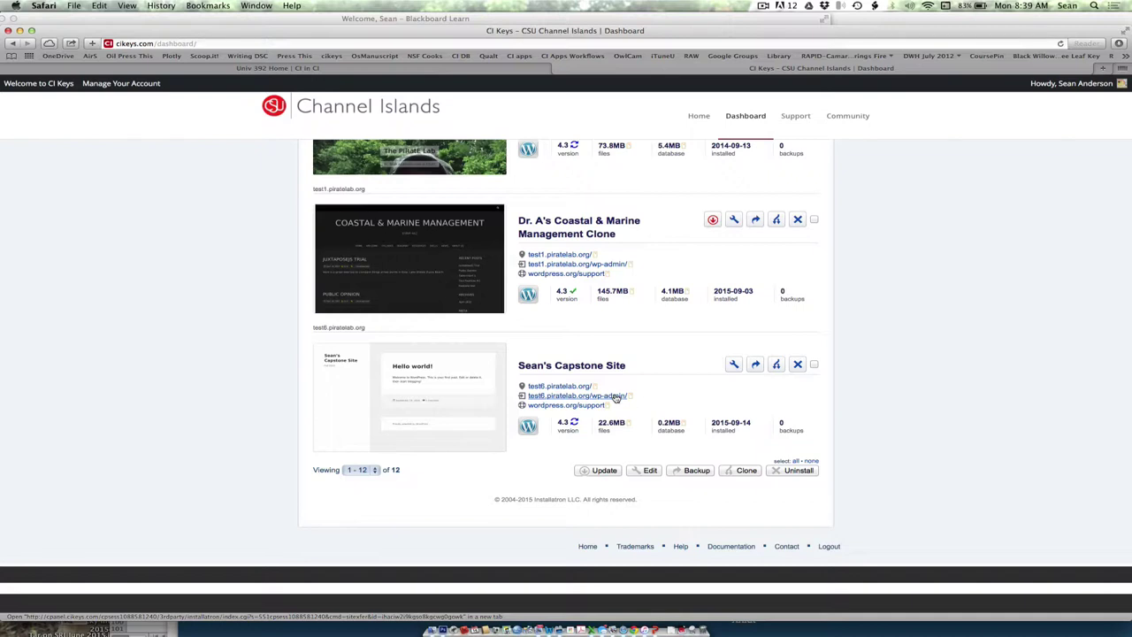
click(615, 397)
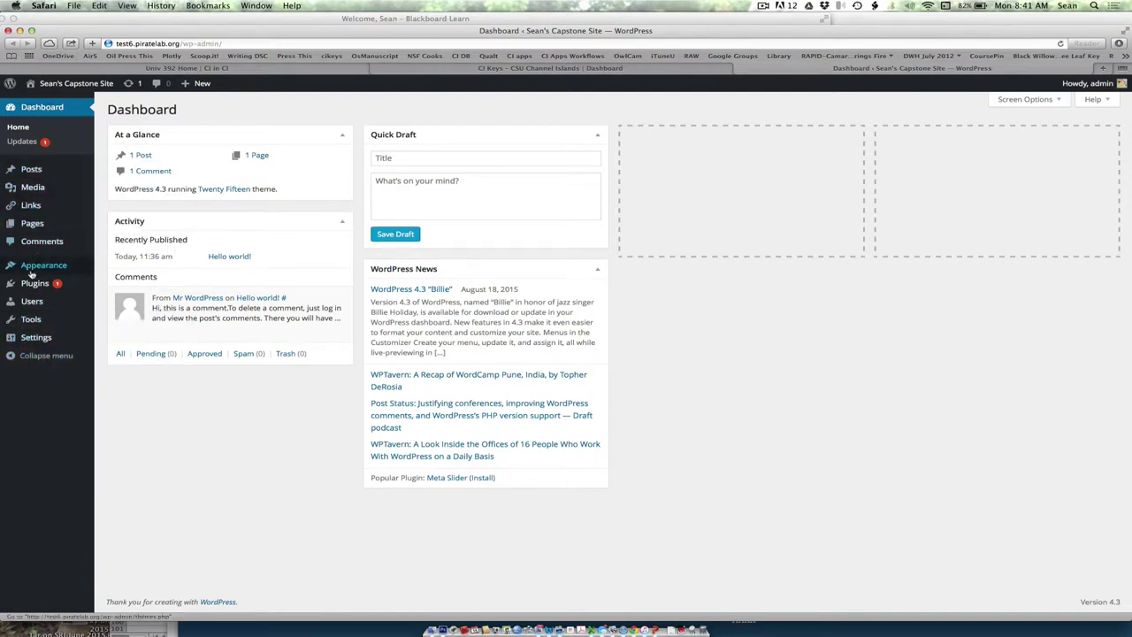
Open the theme management page of the new capstone site.
mouse_move(35, 272)
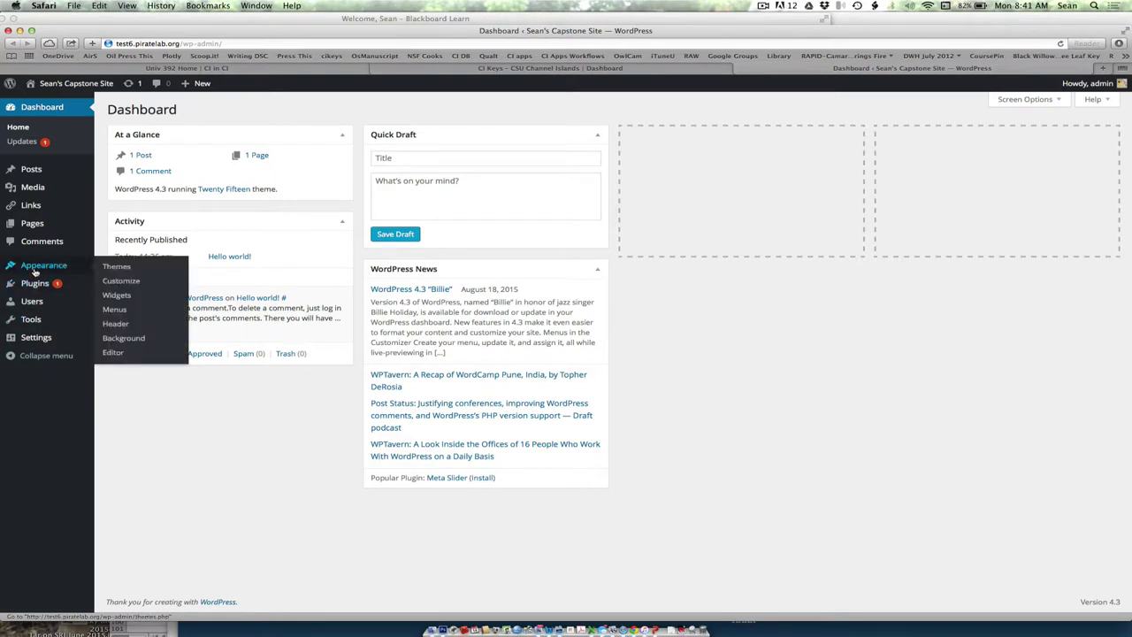
mouse_move(35, 175)
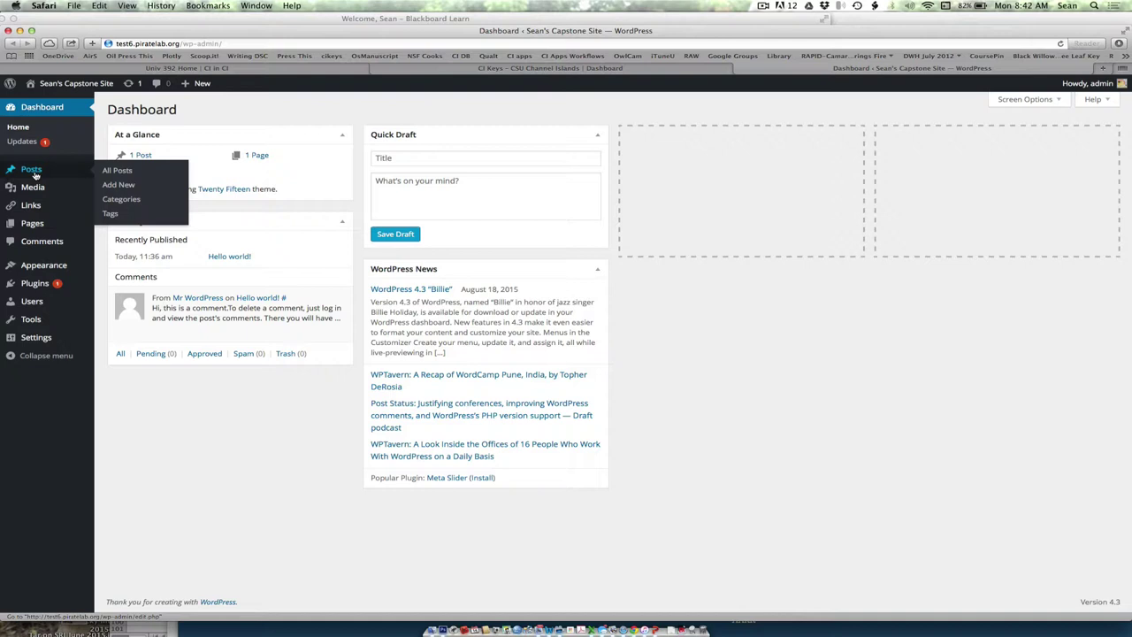
mouse_move(32, 195)
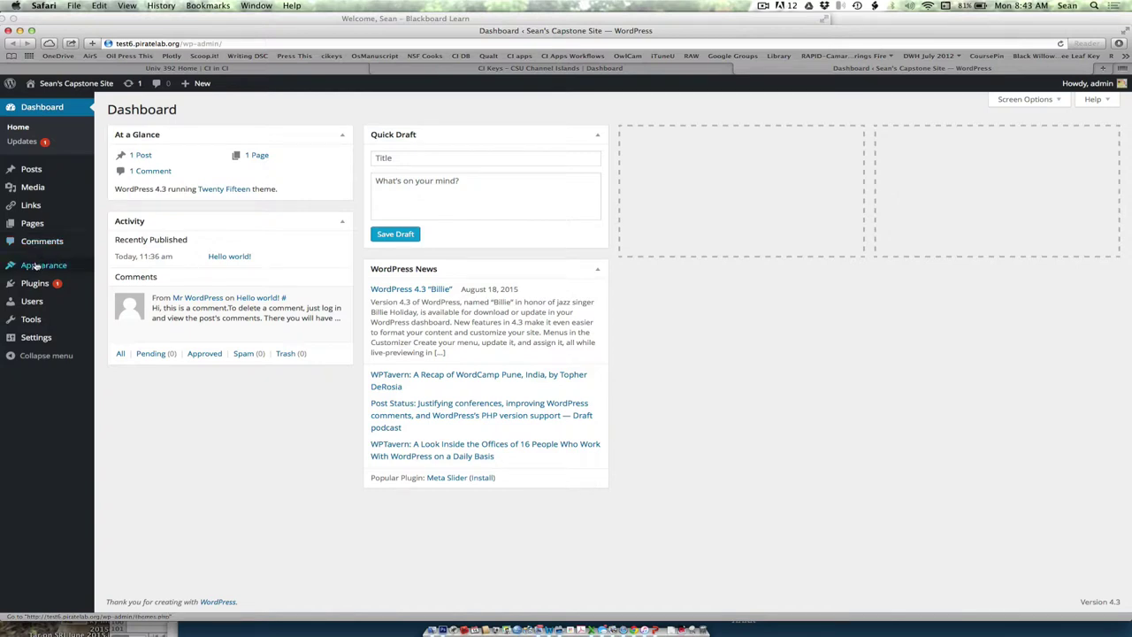
mouse_move(35, 268)
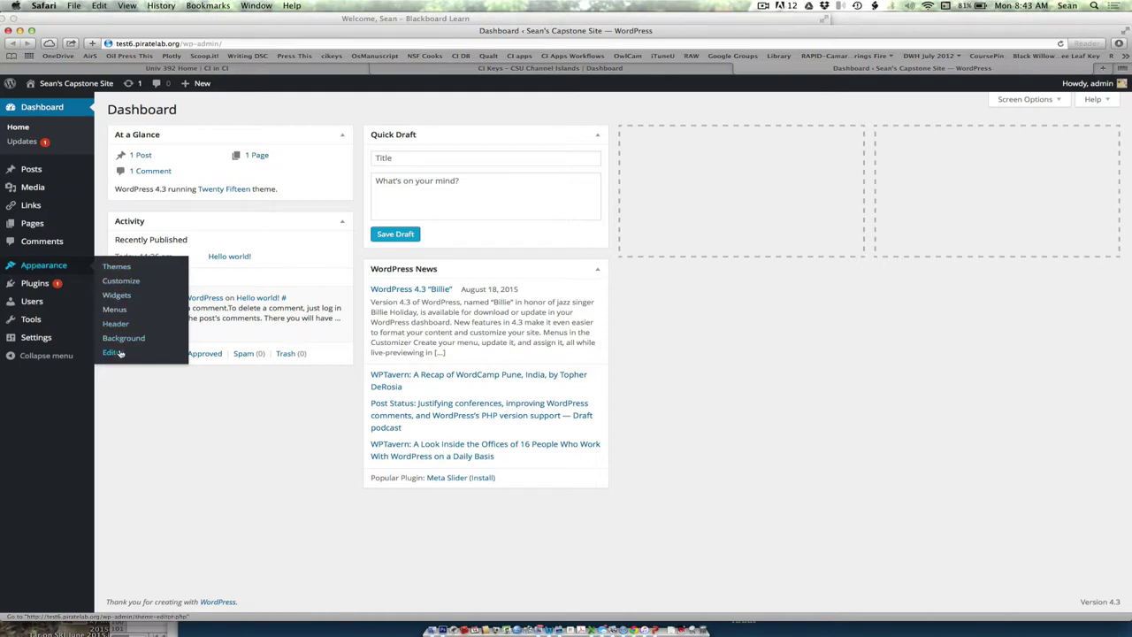
click(117, 269)
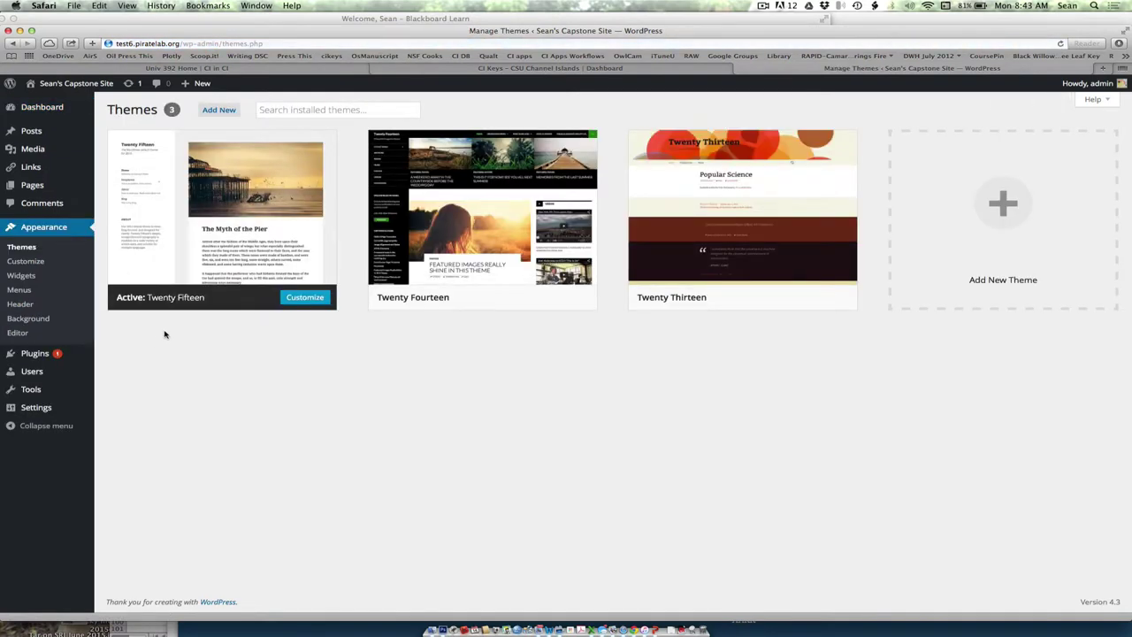
Look over the installed themes, then start adding a new theme and browse the featured ones.
mouse_move(193, 311)
mouse_move(472, 300)
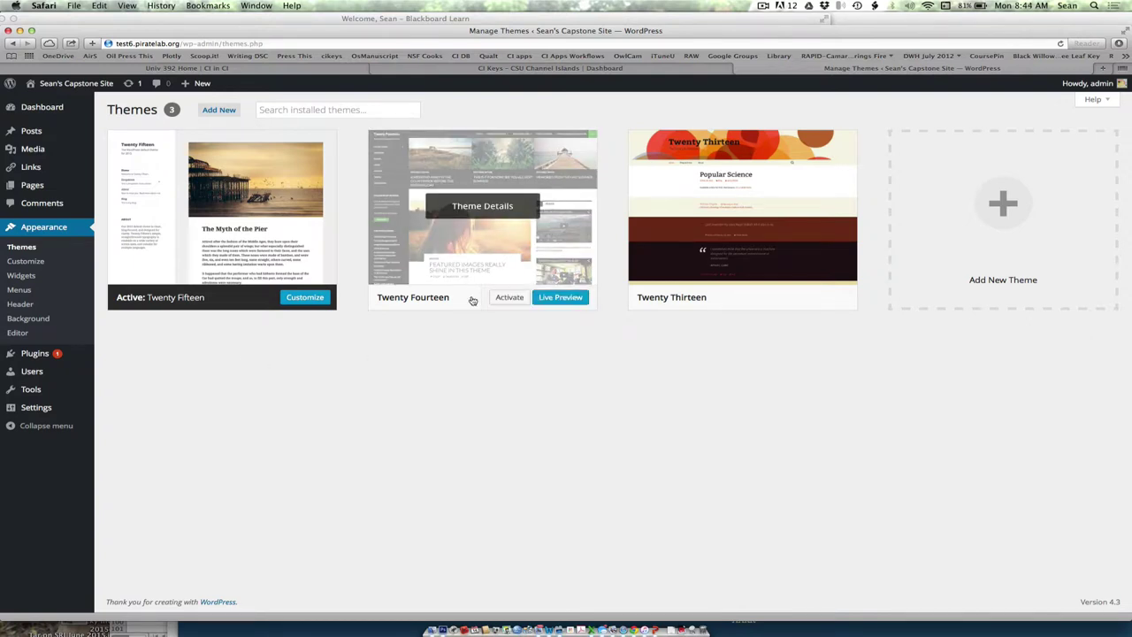
mouse_move(739, 308)
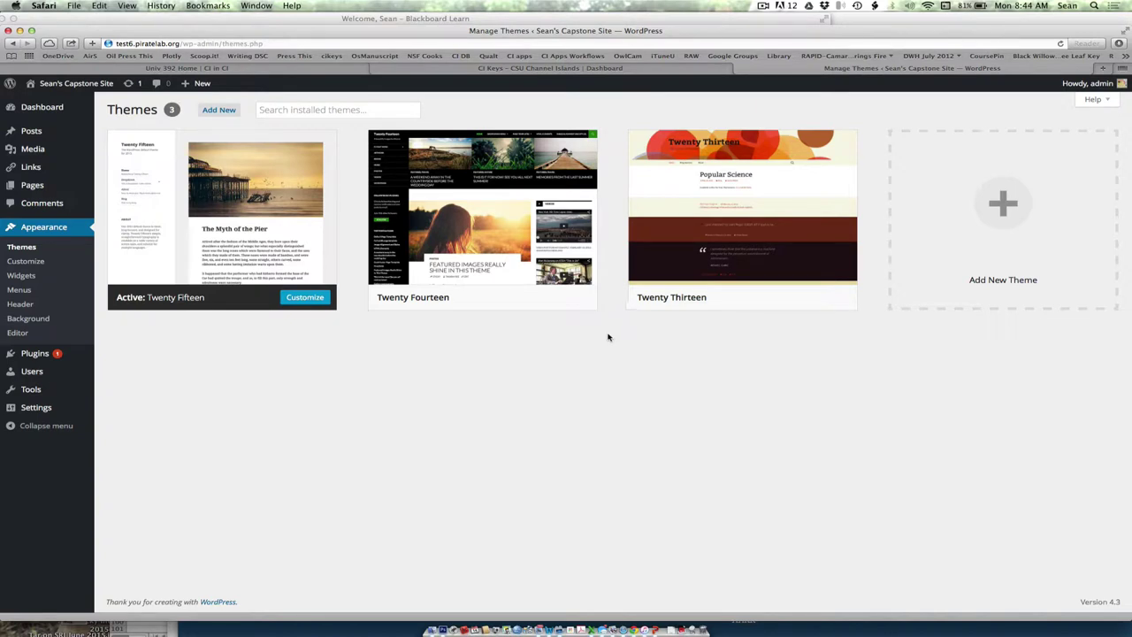
mouse_move(278, 309)
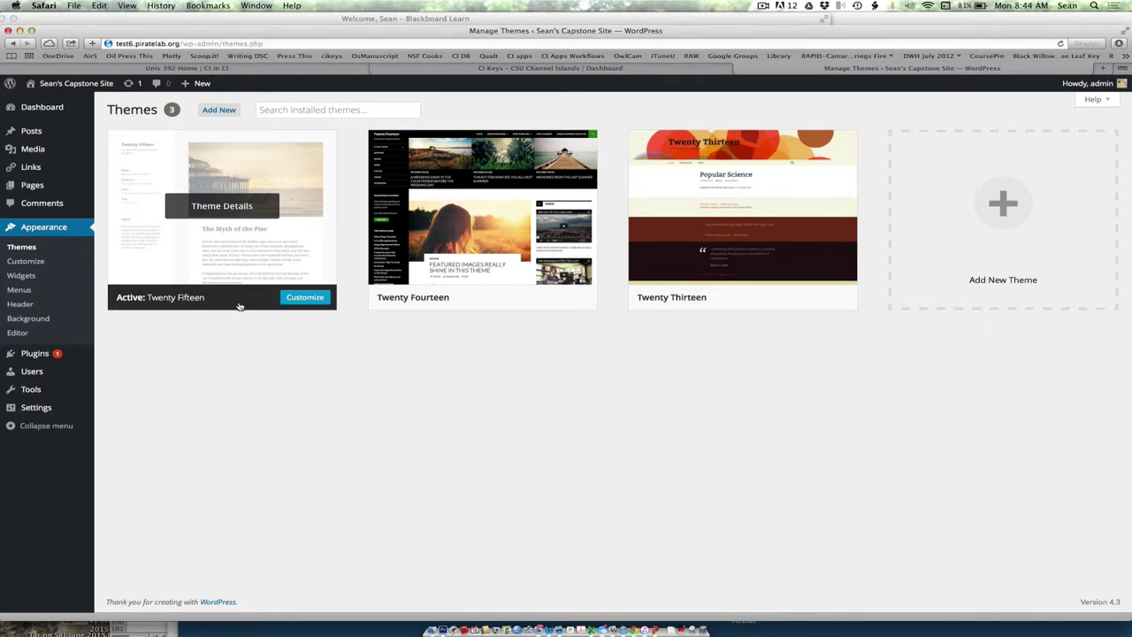
click(1002, 221)
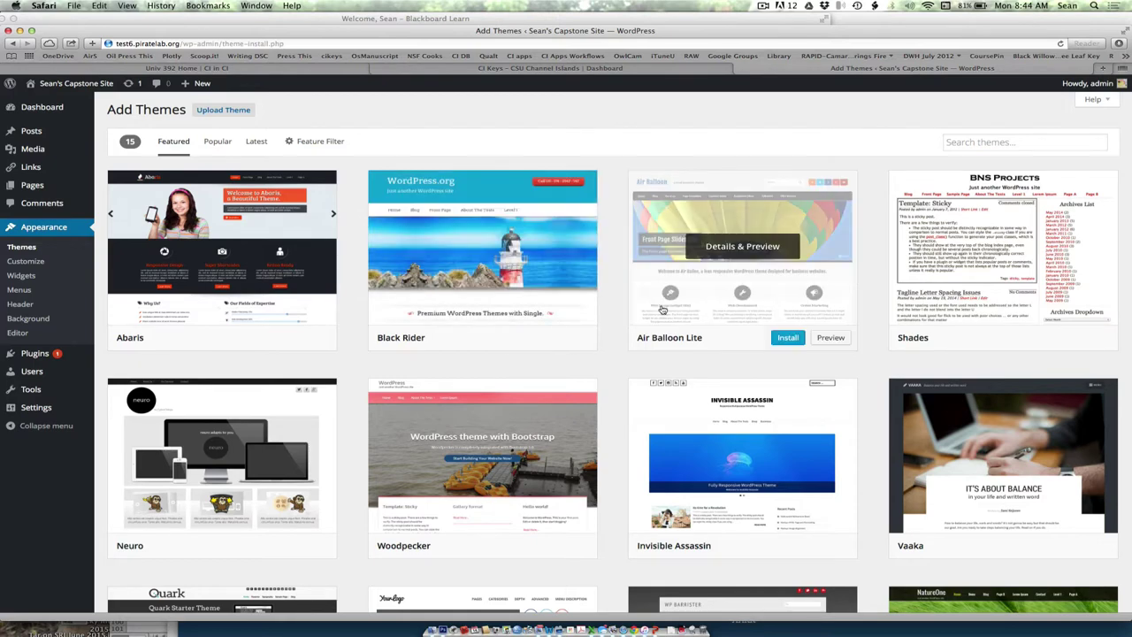
scroll(663, 265, down, 2)
scroll(662, 301, up, 3)
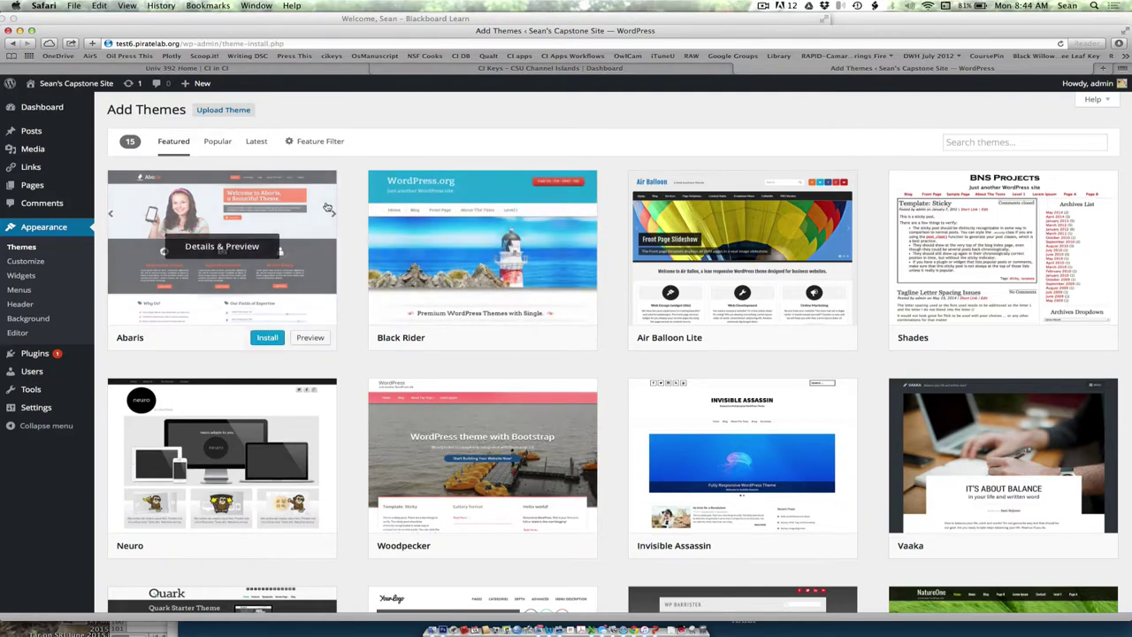
Filter the available themes by the Purple colour, Responsive Layout and Photoblogging features.
click(317, 143)
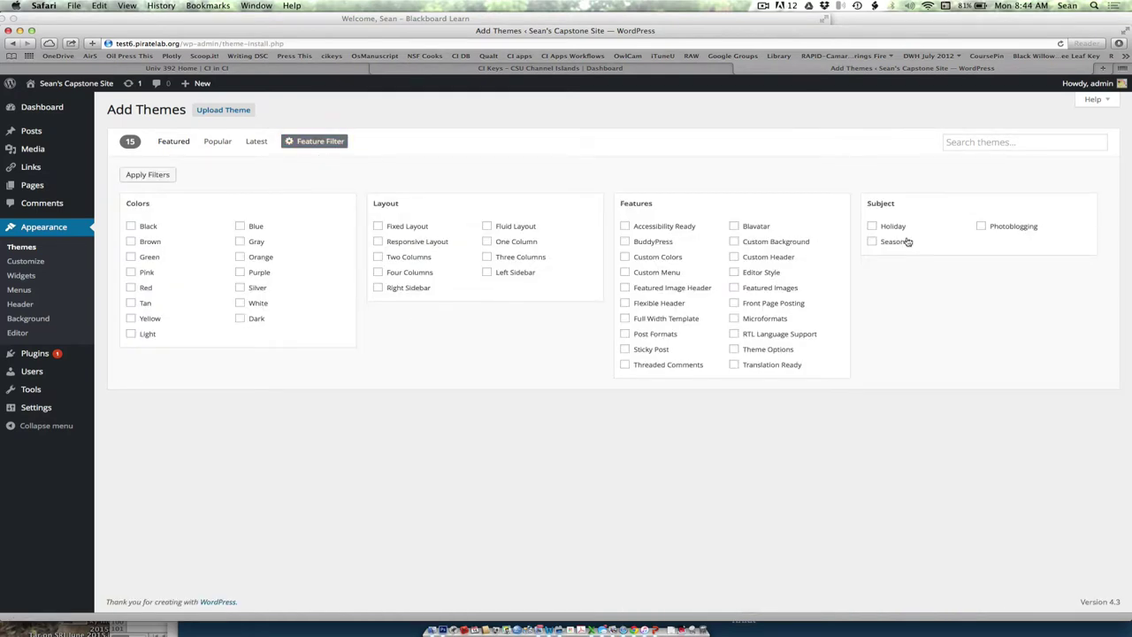
click(981, 227)
click(379, 241)
click(240, 274)
click(150, 174)
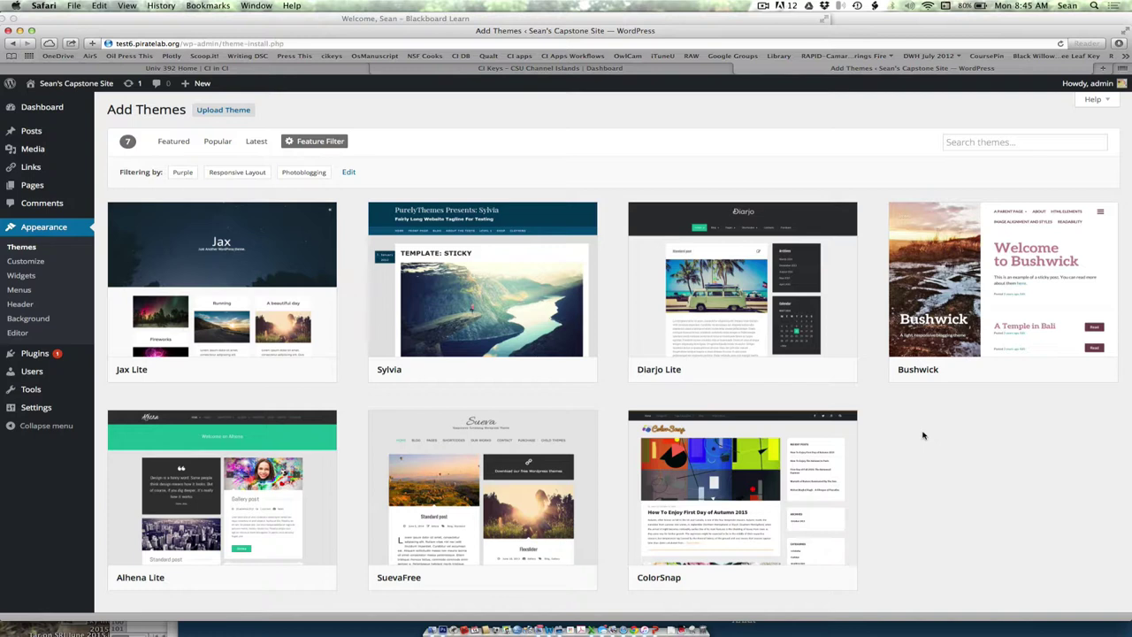
Preview and install the Bushwick theme from the filtered results, and return to the theme installer.
mouse_move(951, 257)
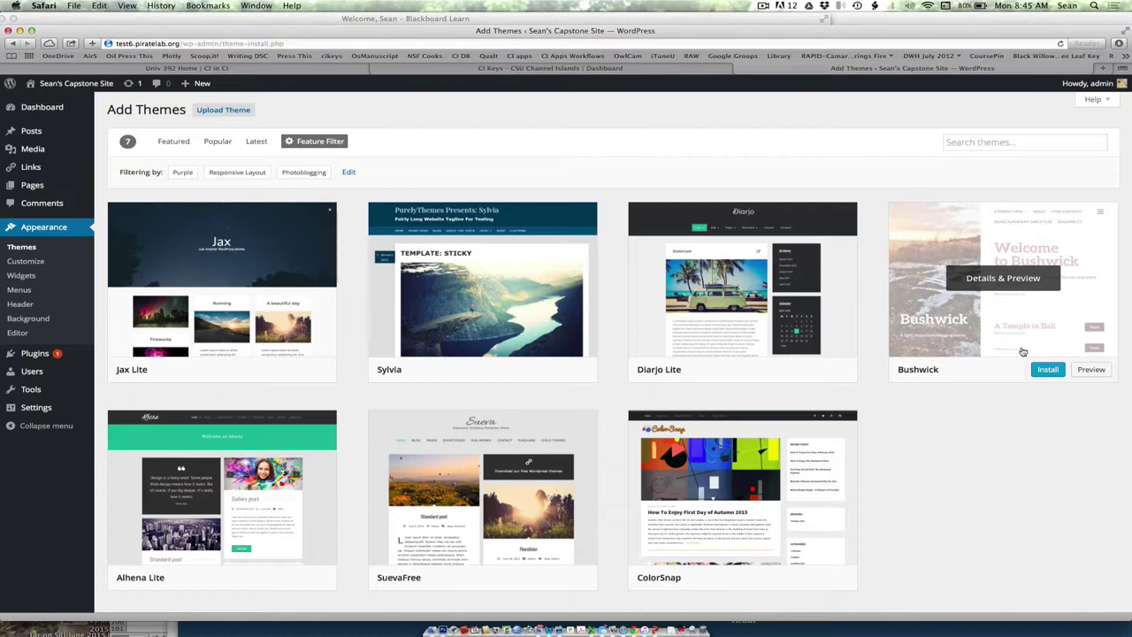
click(1011, 317)
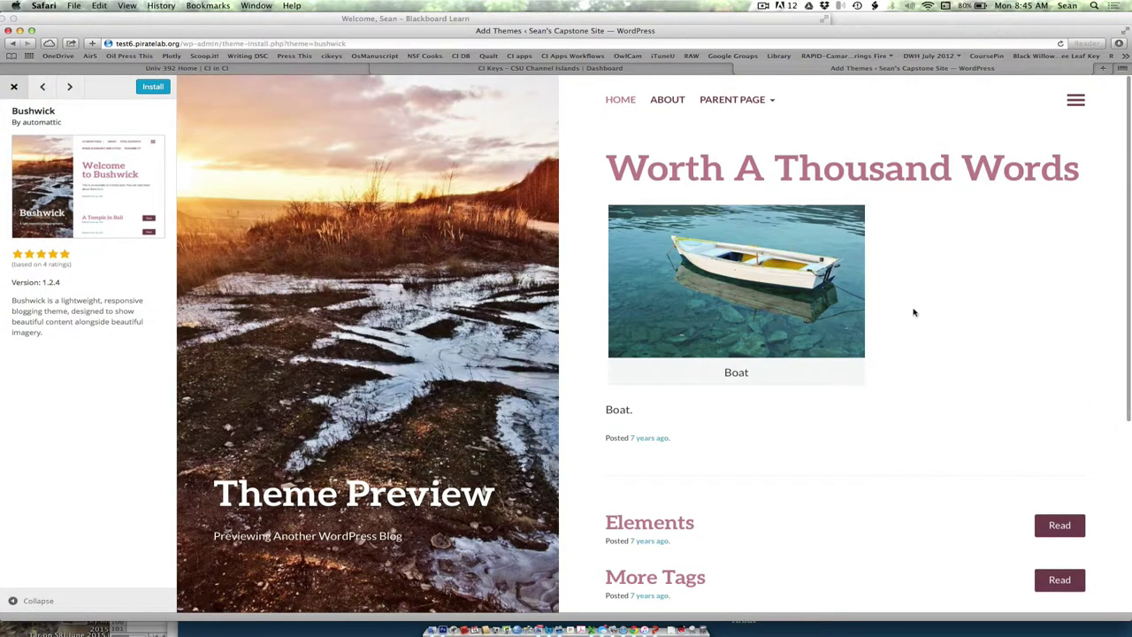
scroll(657, 397, down, 5)
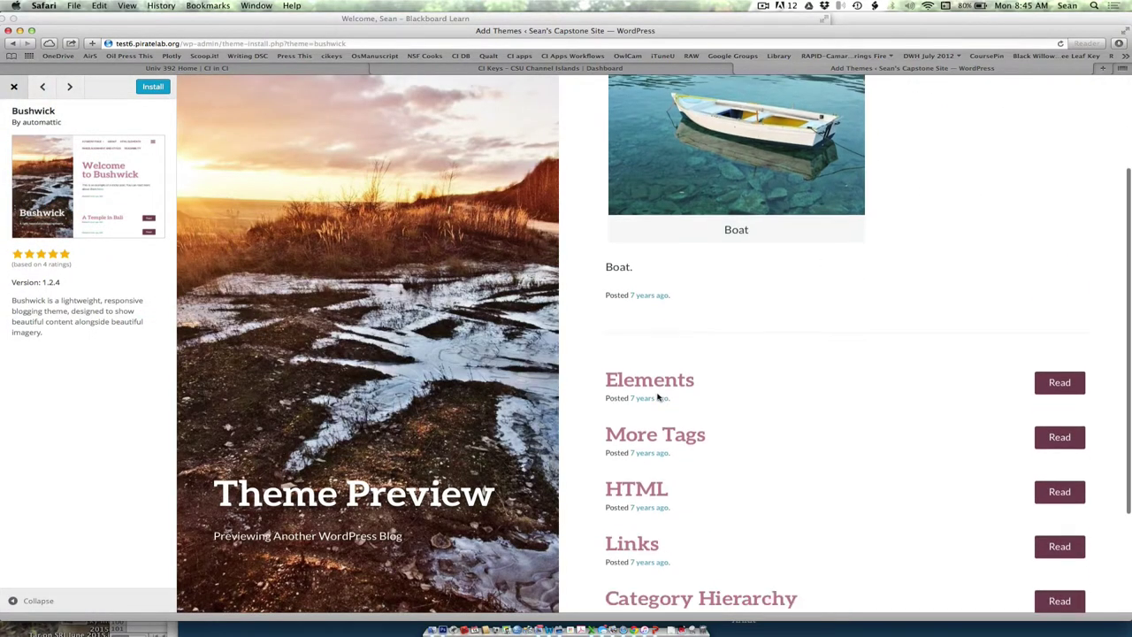
scroll(658, 397, up, 5)
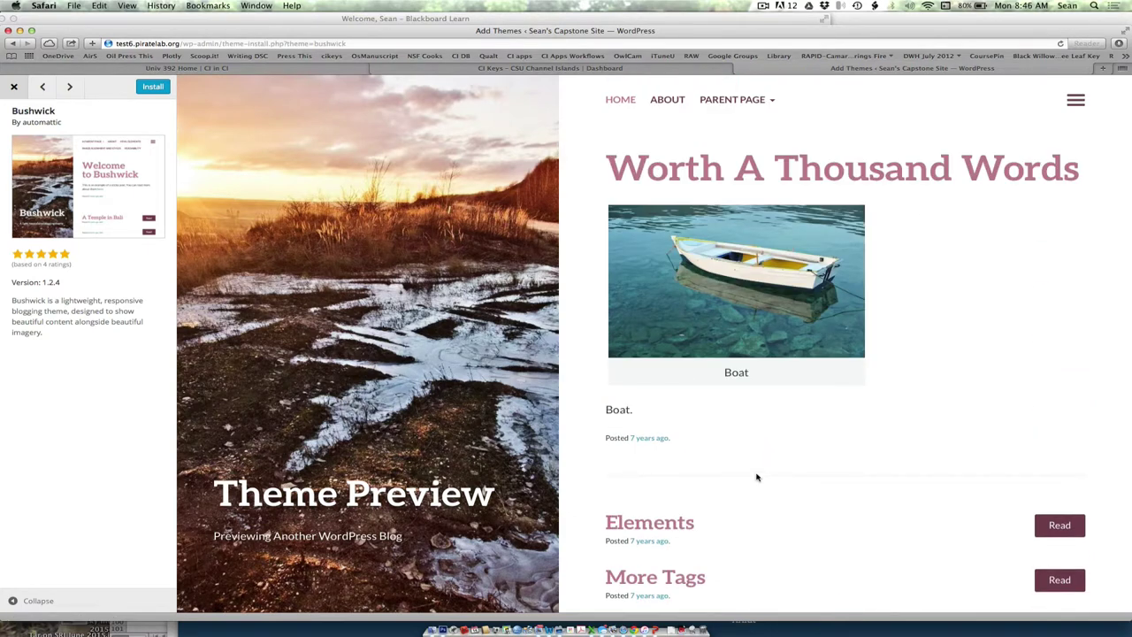
scroll(731, 407, down, 5)
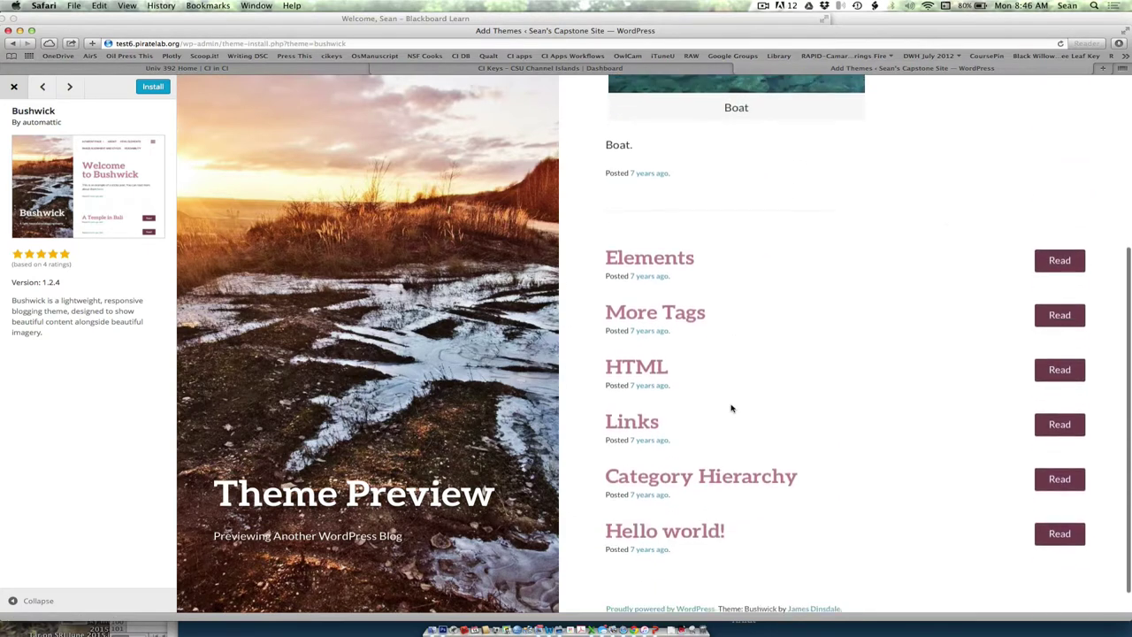
scroll(731, 408, up, 5)
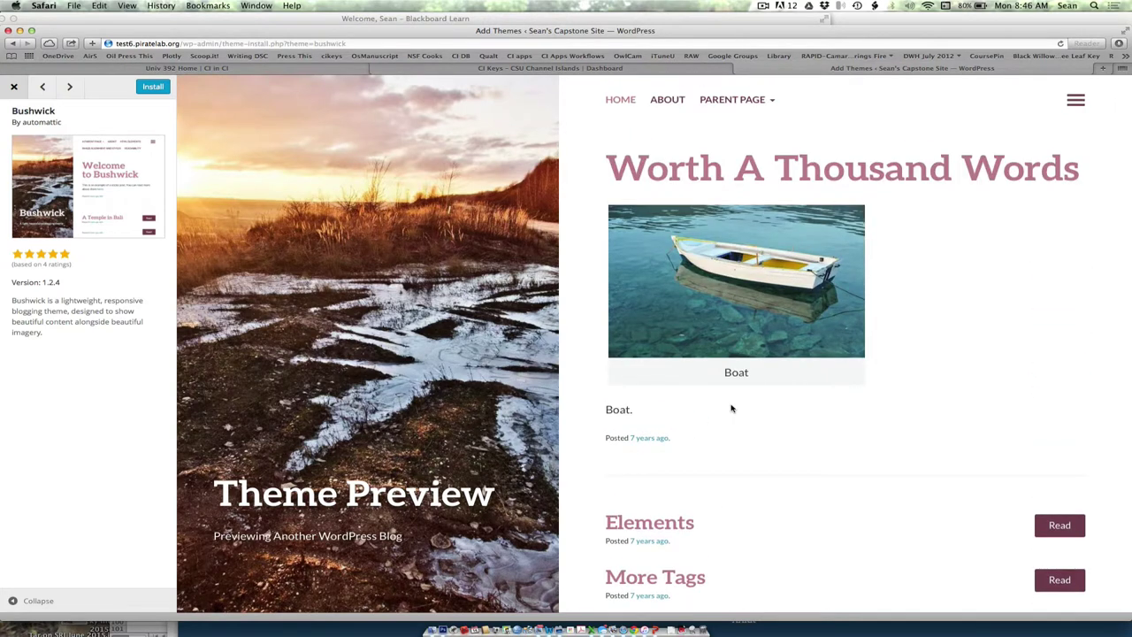
click(148, 92)
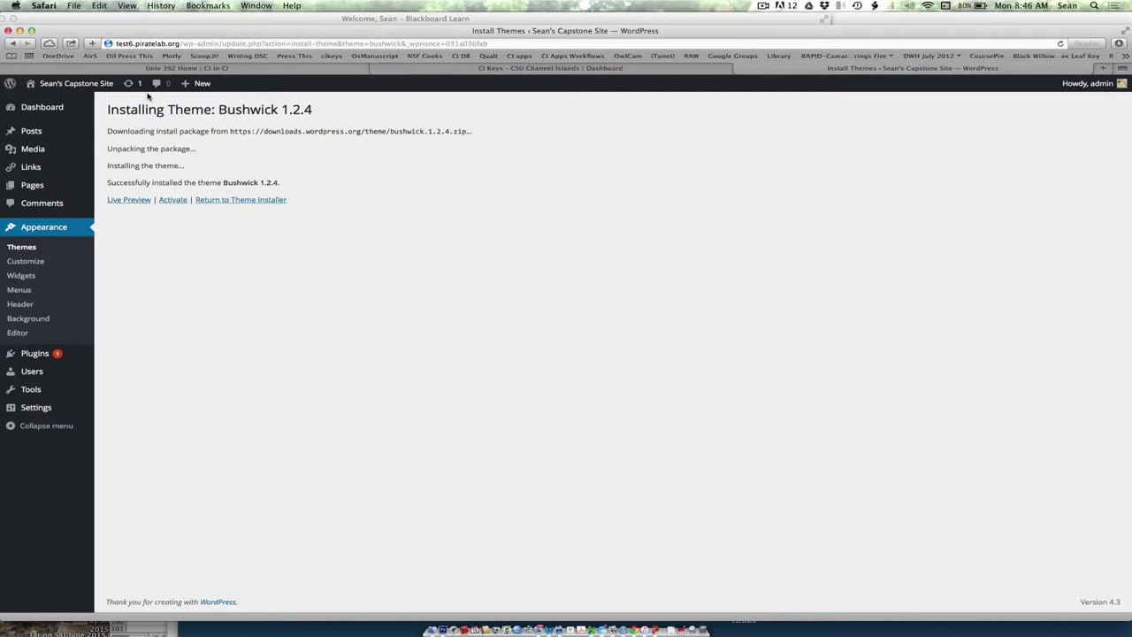
click(239, 201)
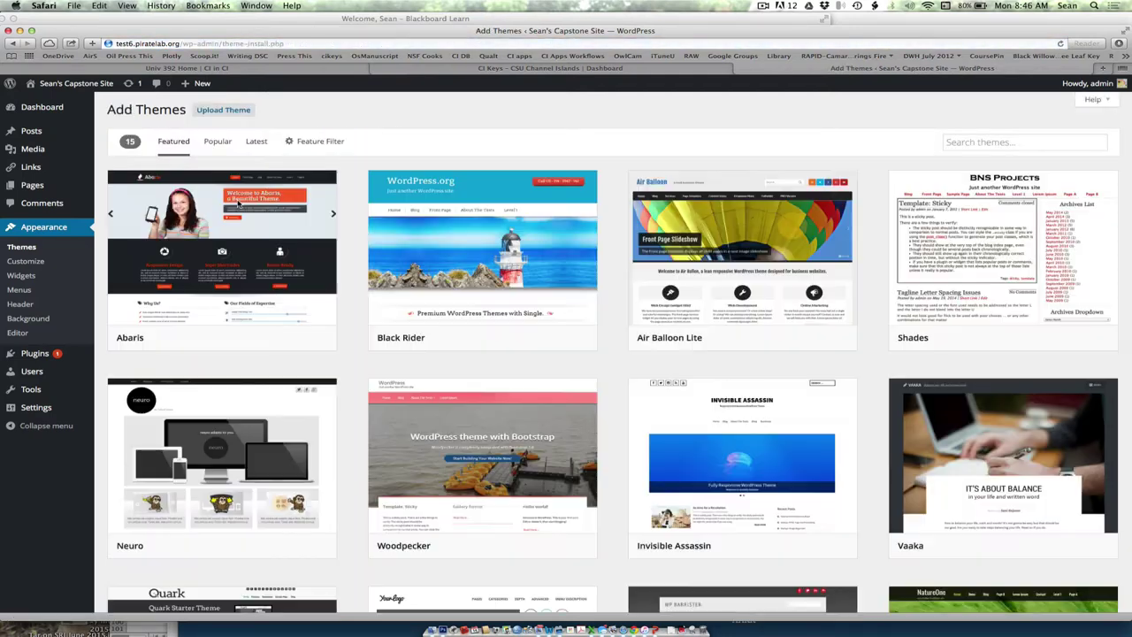
Return to the installed themes and look over Bushwick, Twenty Fourteen and Twenty Thirteen.
click(37, 251)
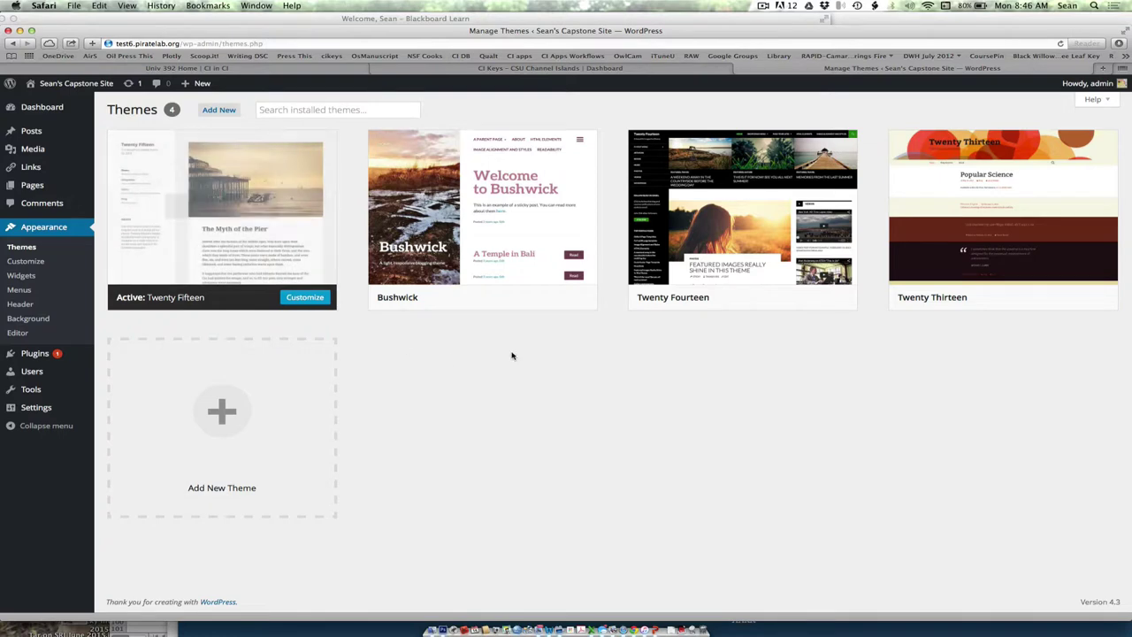
mouse_move(442, 283)
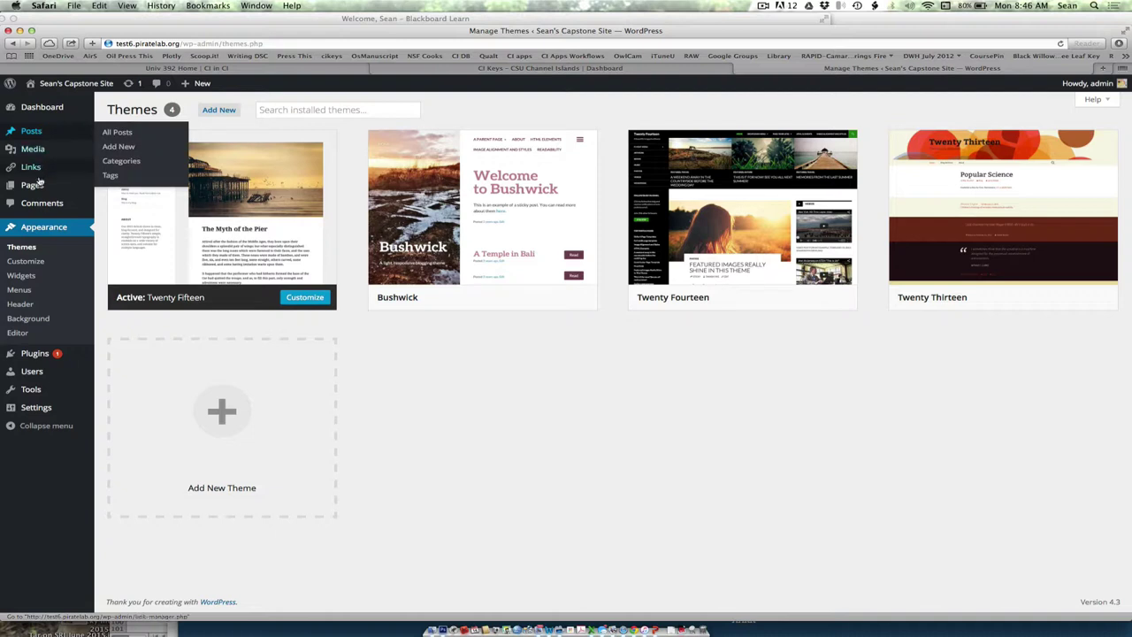
mouse_move(39, 187)
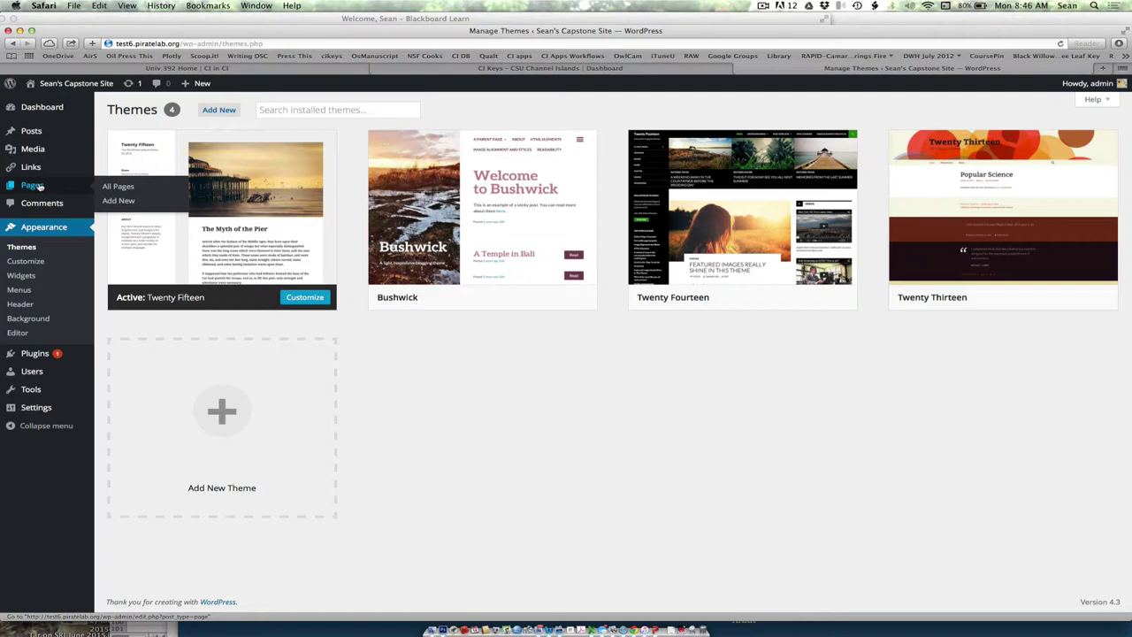
mouse_move(772, 252)
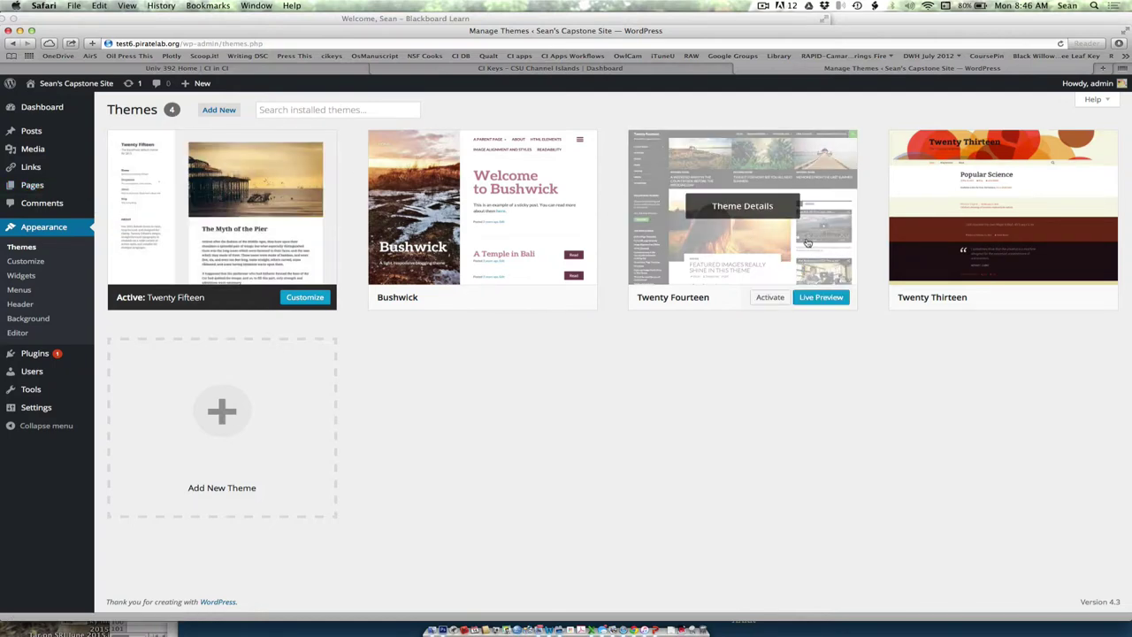
mouse_move(965, 247)
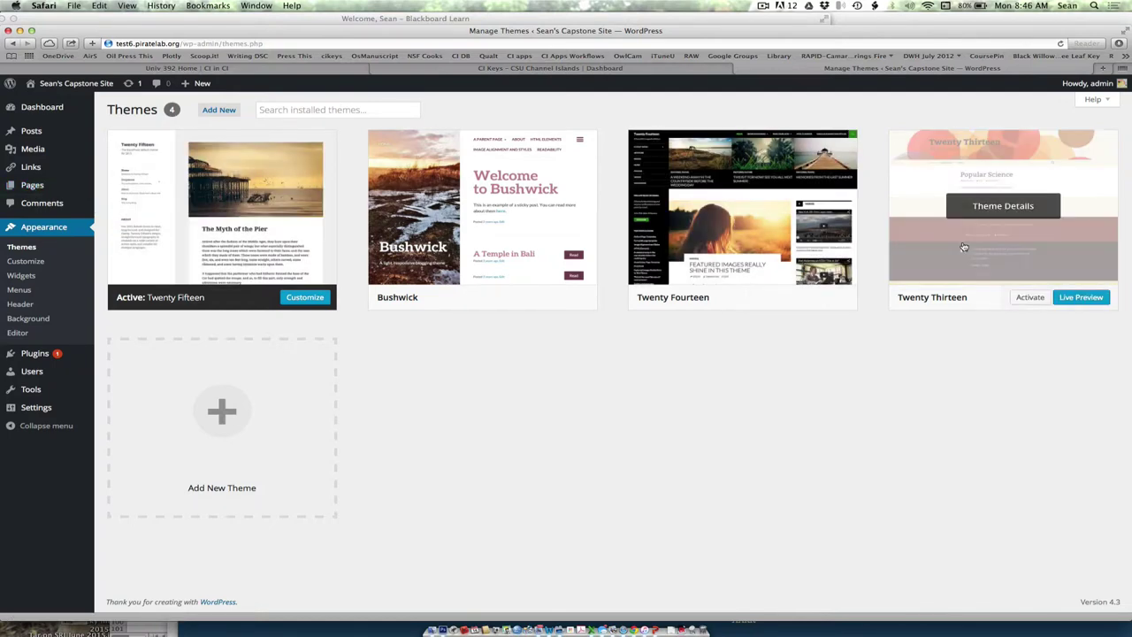
mouse_move(503, 235)
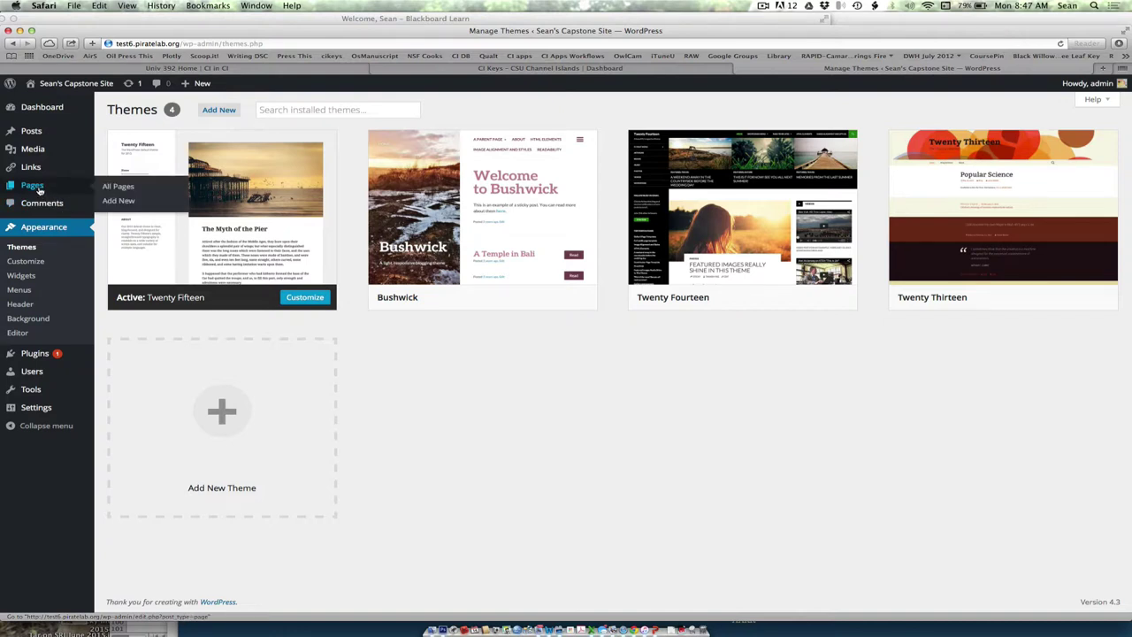
Start a new page on the capstone site and title it "Research".
click(39, 189)
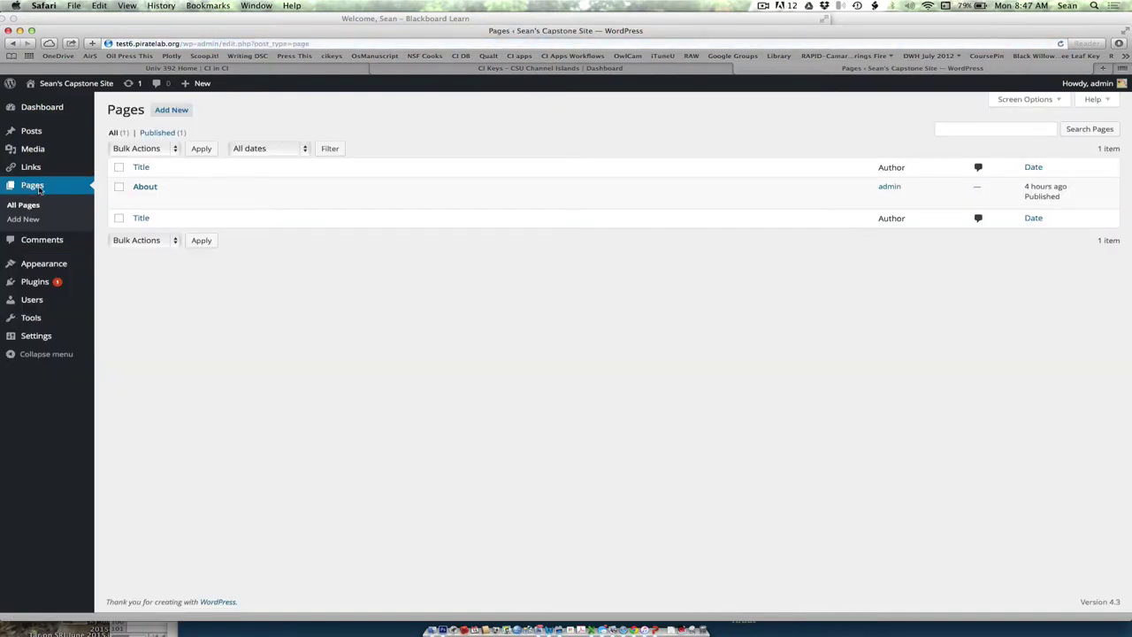
mouse_move(144, 200)
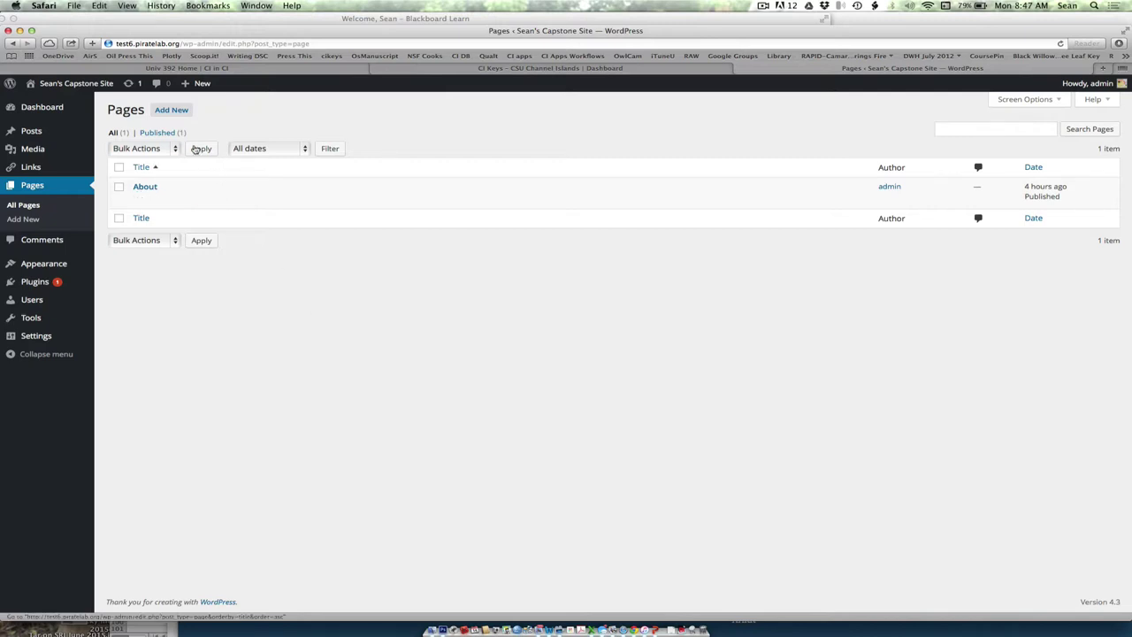
click(172, 114)
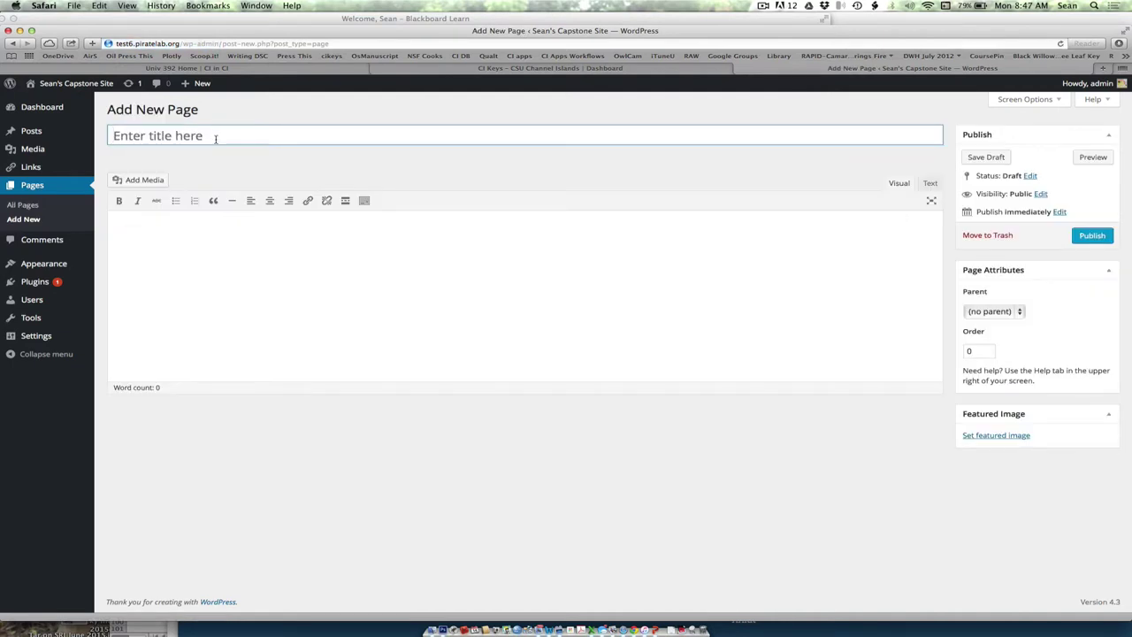
text(Thesis)
key(BackSpace)
key(BackSpace)
key(BackSpace)
key(BackSpace)
key(BackSpace)
key(BackSpace)
text(Research)
Write "This is my research for capstone." as the page's body text and show the editor's additional formatting tools.
click(240, 238)
text(This is my )
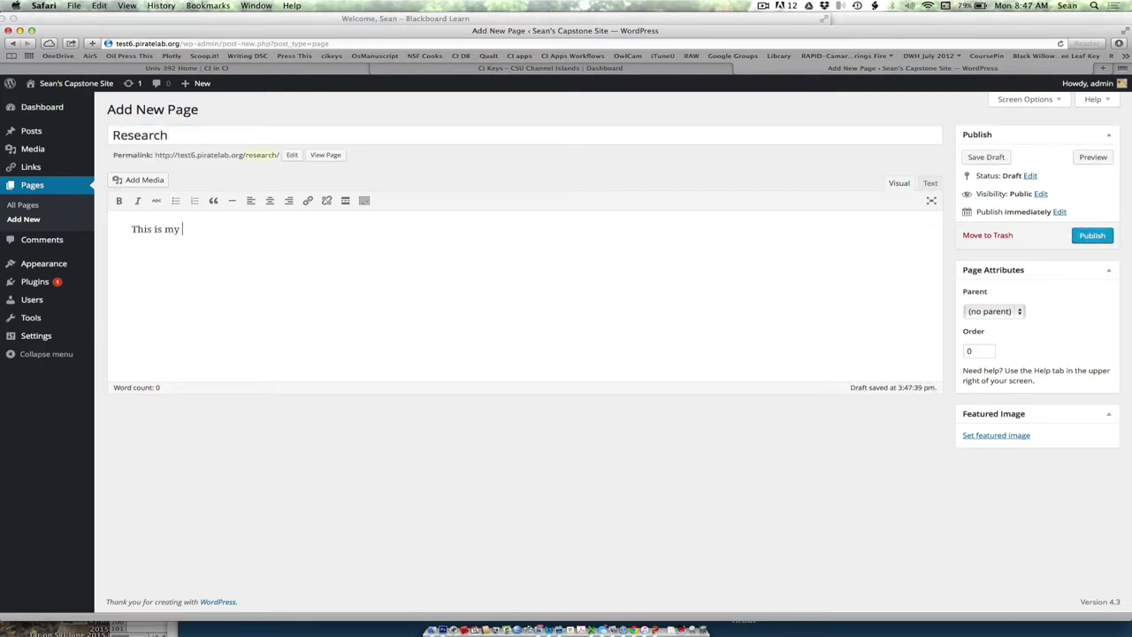
text(research for capstone.)
click(365, 202)
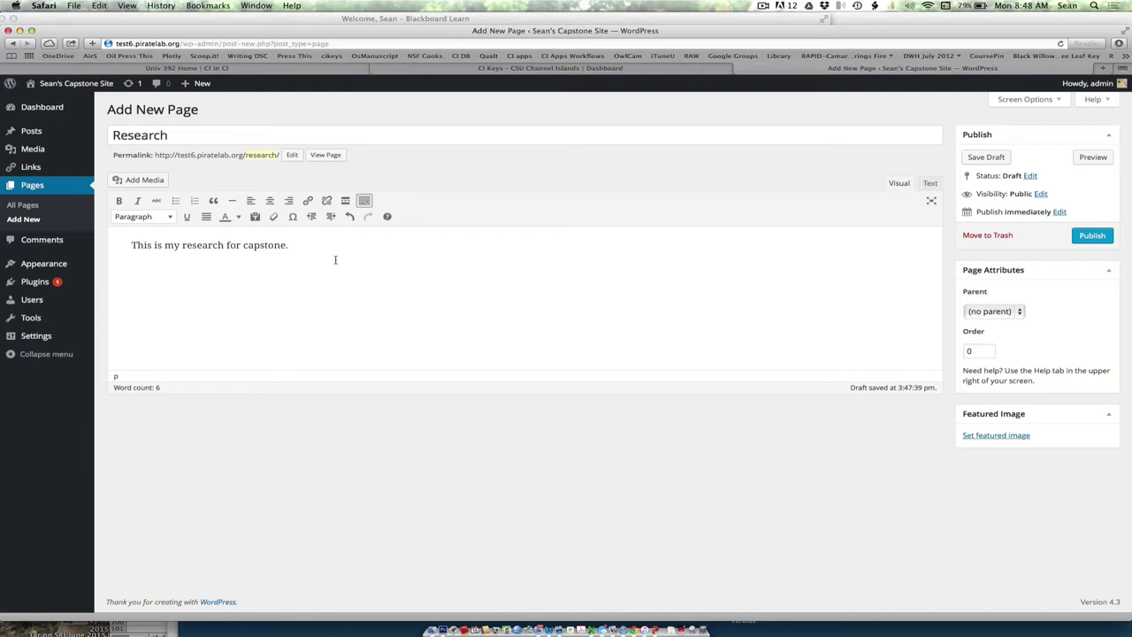
Upload the image 20150802_164318-300x169.jpg from the Desktop as media for the Research page.
click(152, 181)
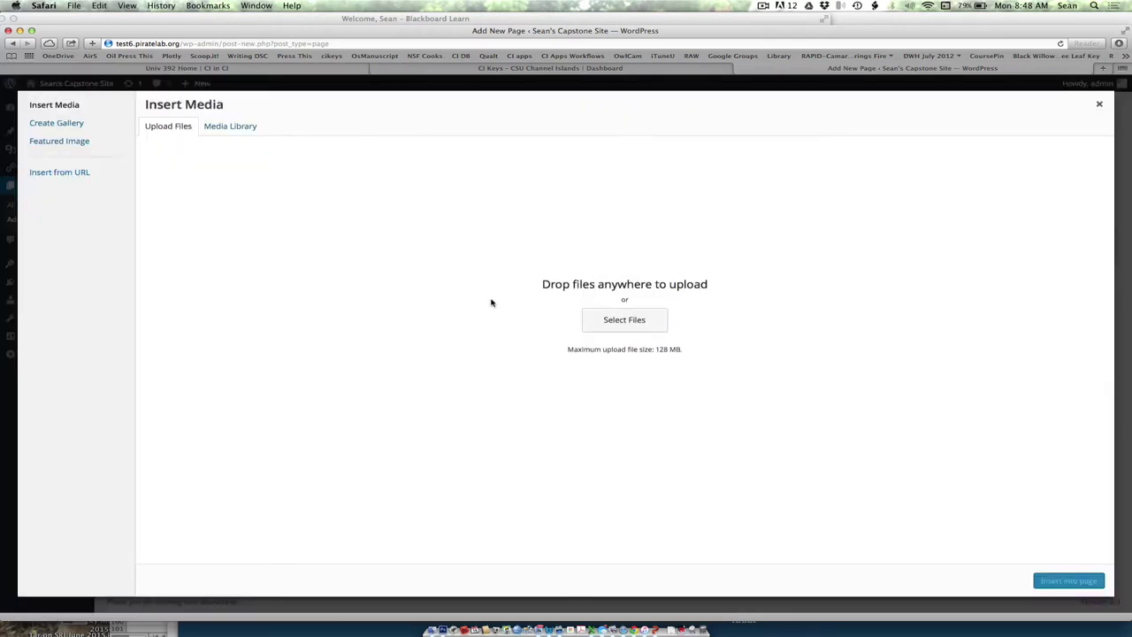
click(247, 126)
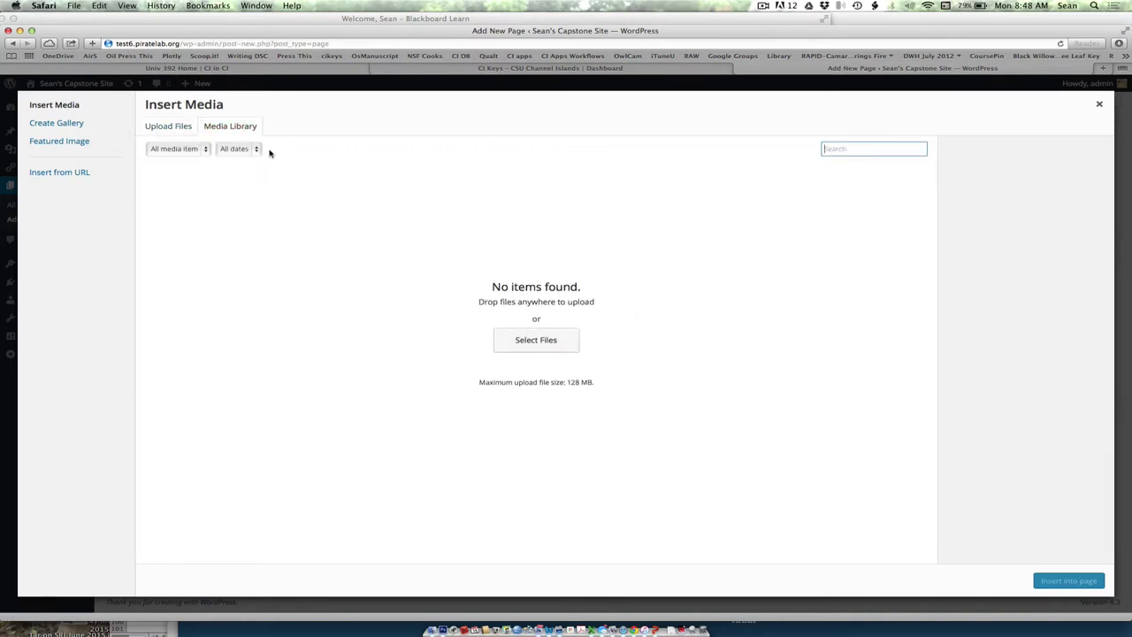
click(176, 128)
click(609, 322)
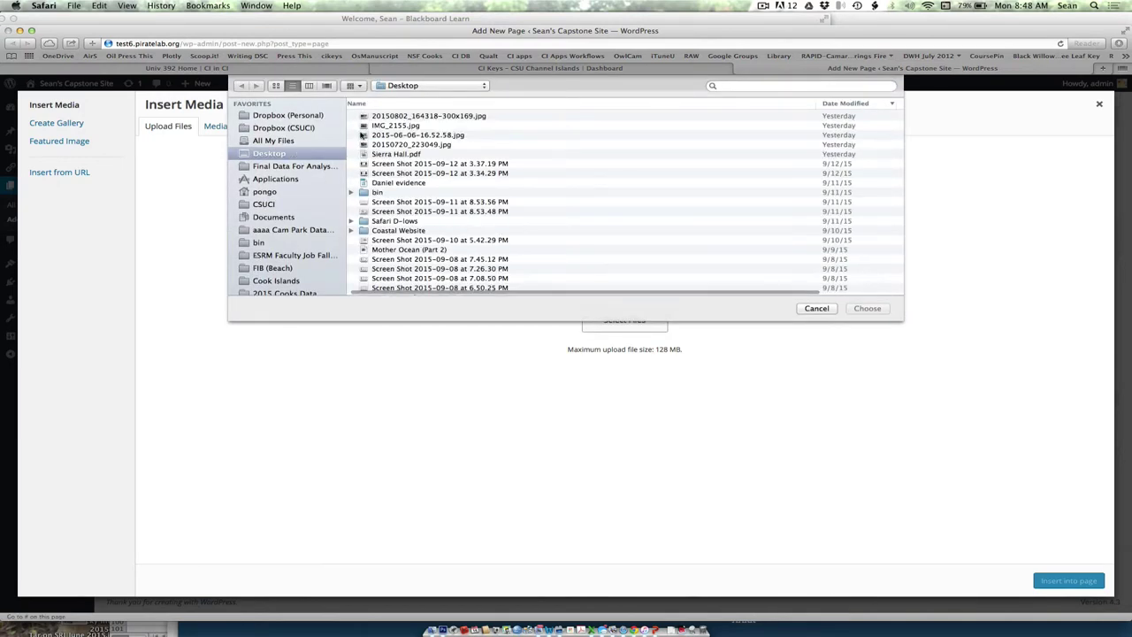
key(Down)
click(870, 310)
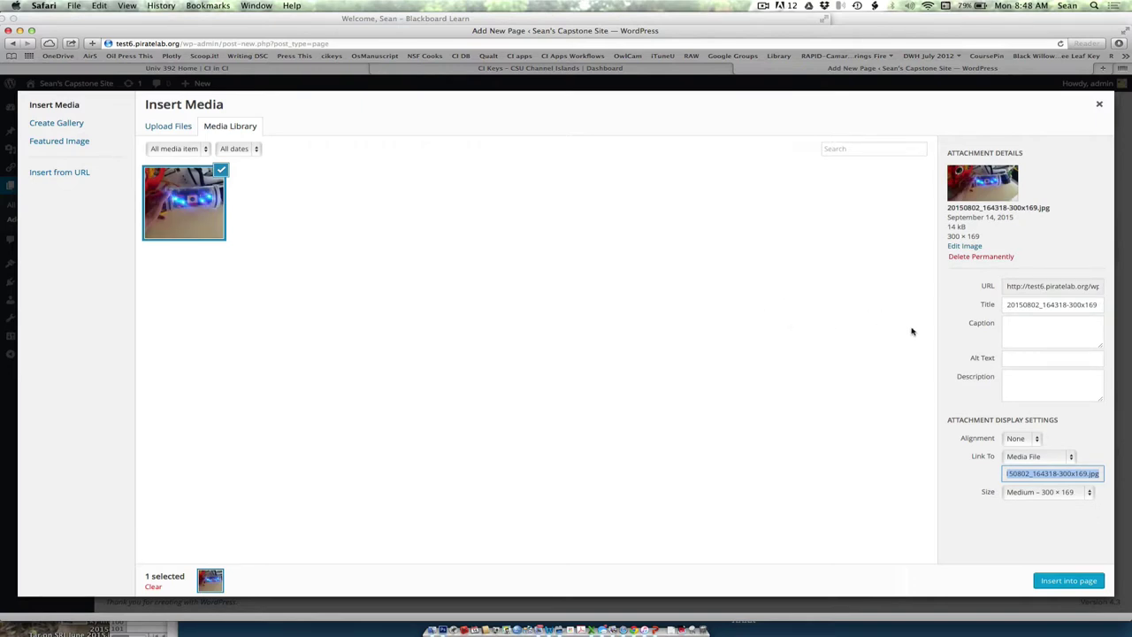
Caption the uploaded image "This is one of our robots in the Cook Islands." and title it "Blue Lights".
click(1034, 322)
text(This )
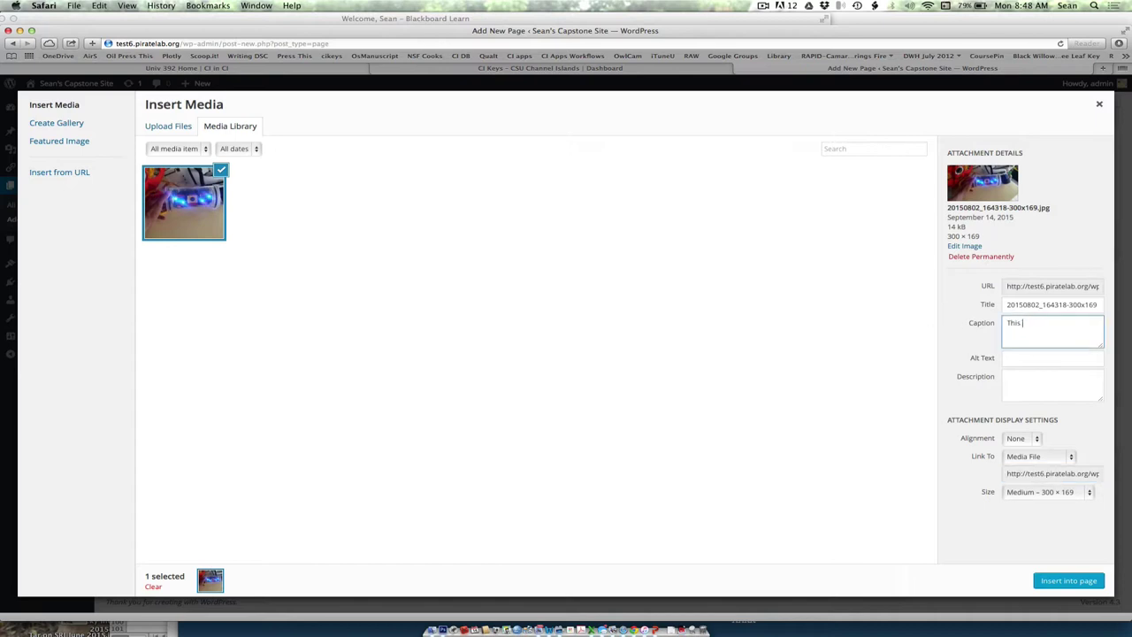
text(is one of our robots in the Cook Islands.)
drag(1097, 304, 973, 306)
text(B)
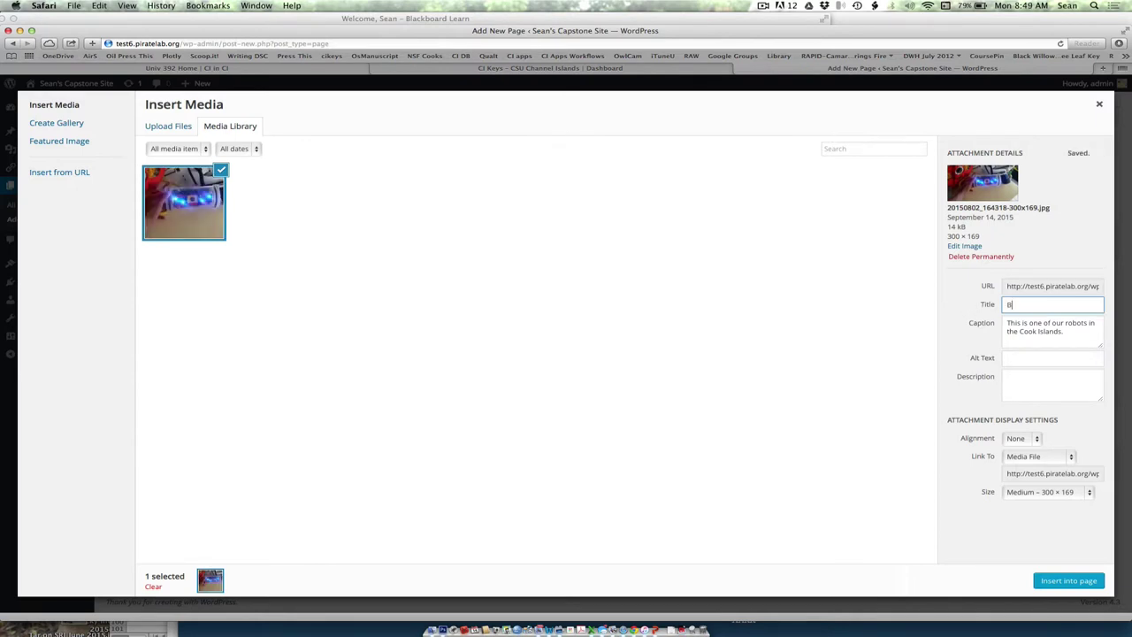
text(lue Lights)
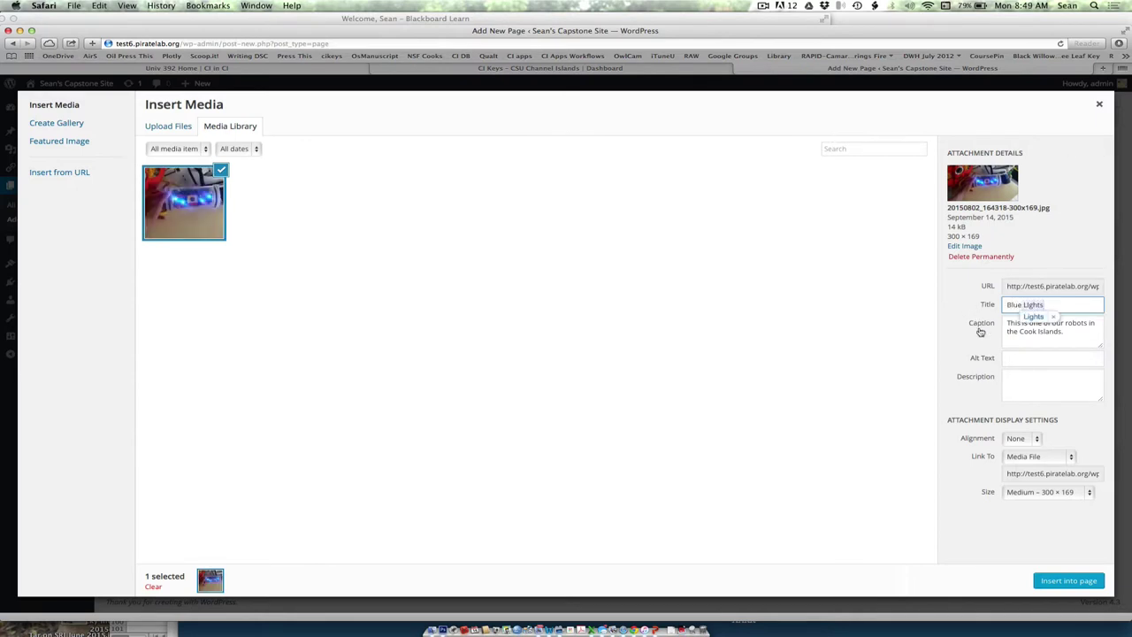
click(1072, 341)
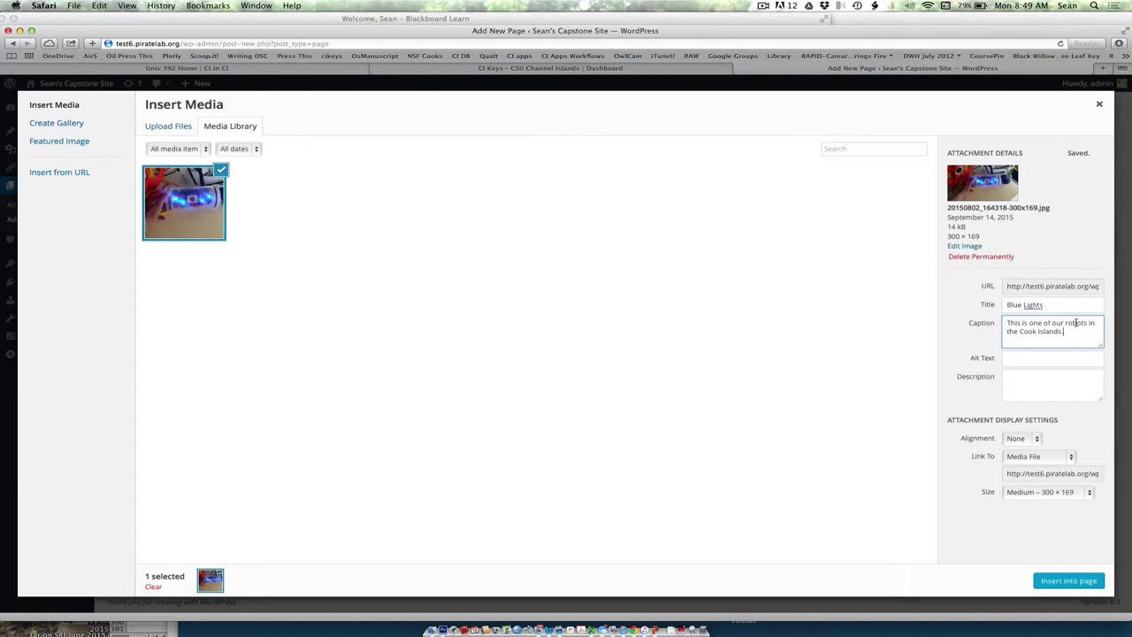
Insert the captioned robot image into the Research page and publish the page.
click(1055, 580)
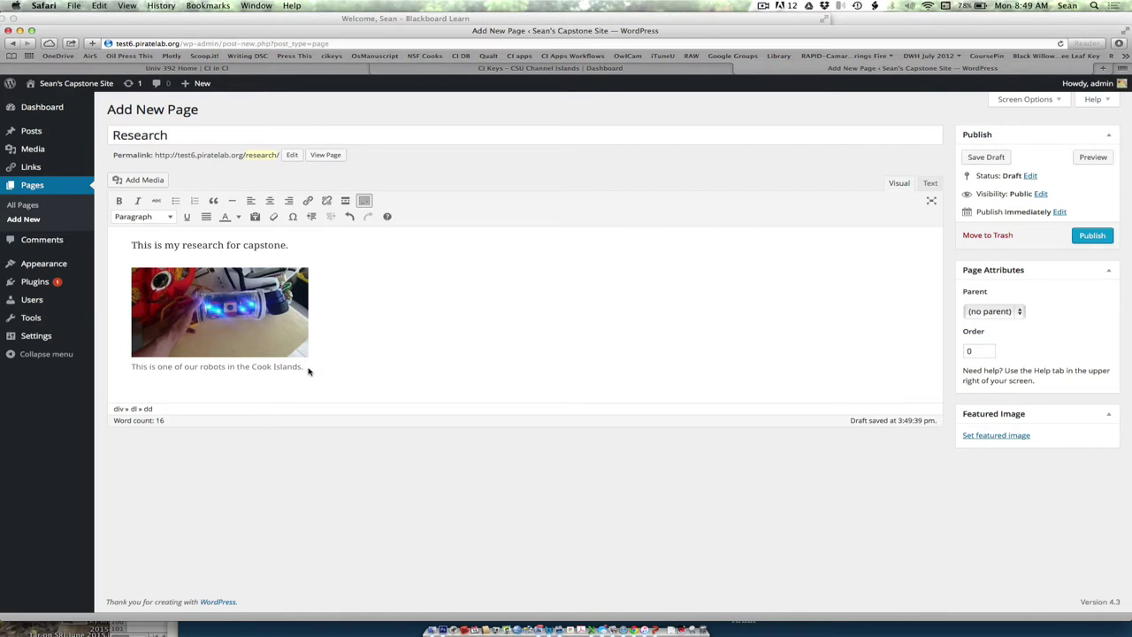
click(1091, 235)
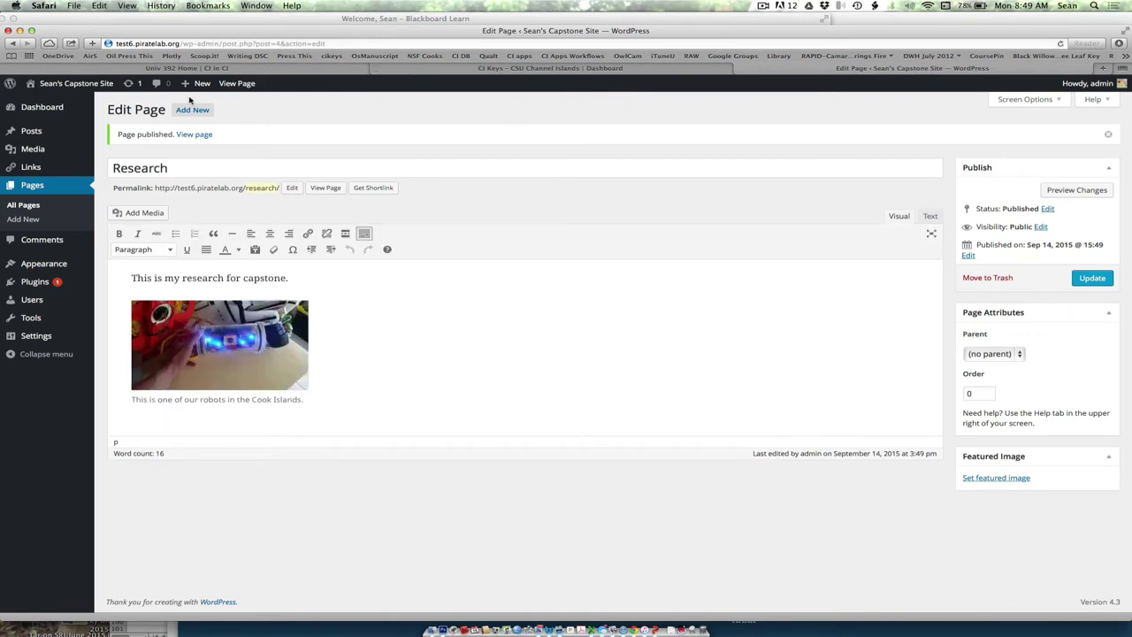
Visit the live capstone site, look through the "Hello world!" post and its comments, and return to the dashboard.
mouse_move(87, 85)
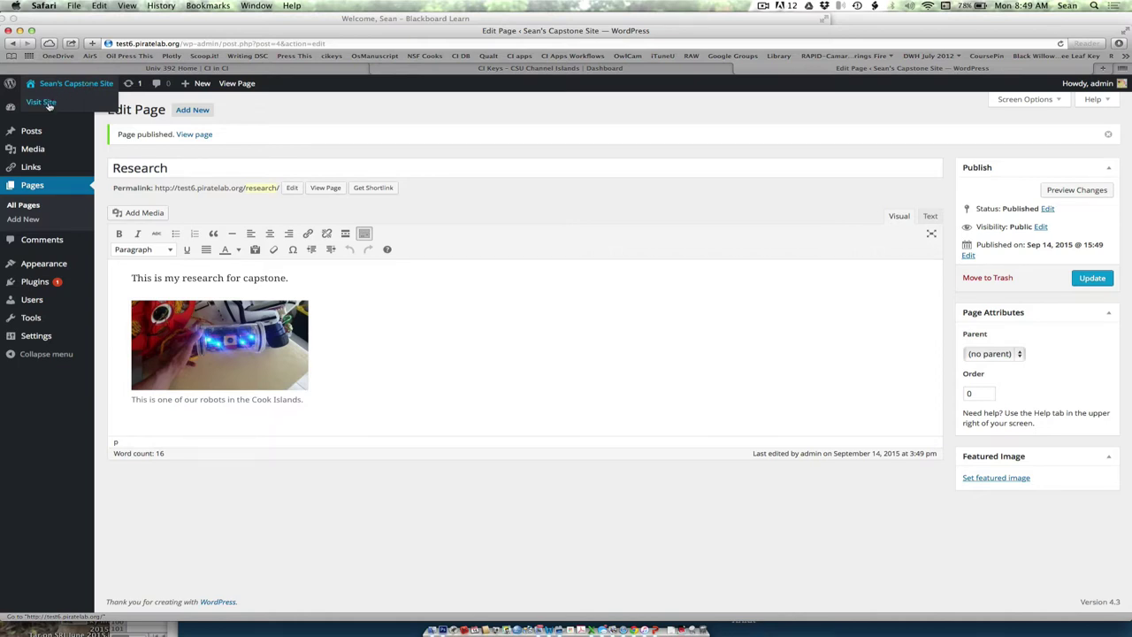
click(49, 104)
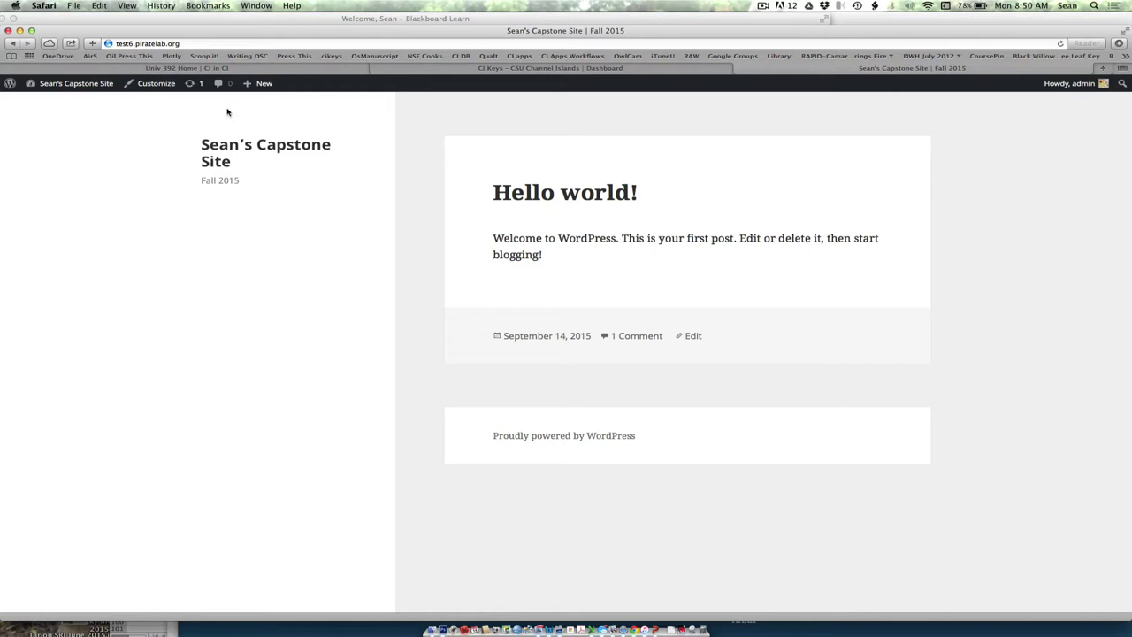
click(541, 192)
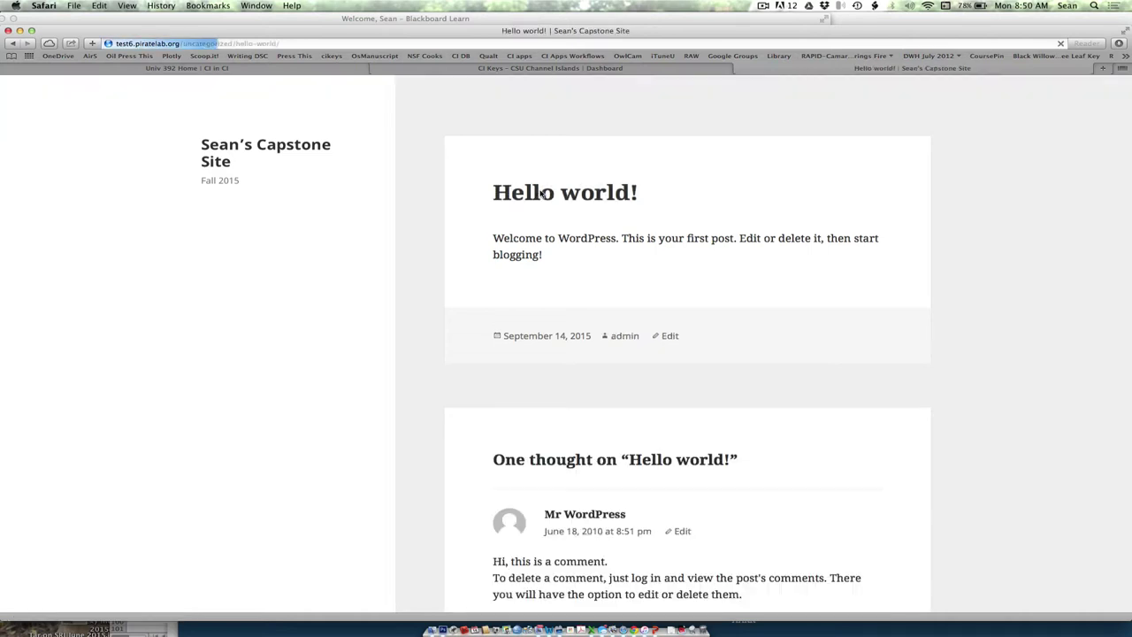
scroll(601, 276, down, 10)
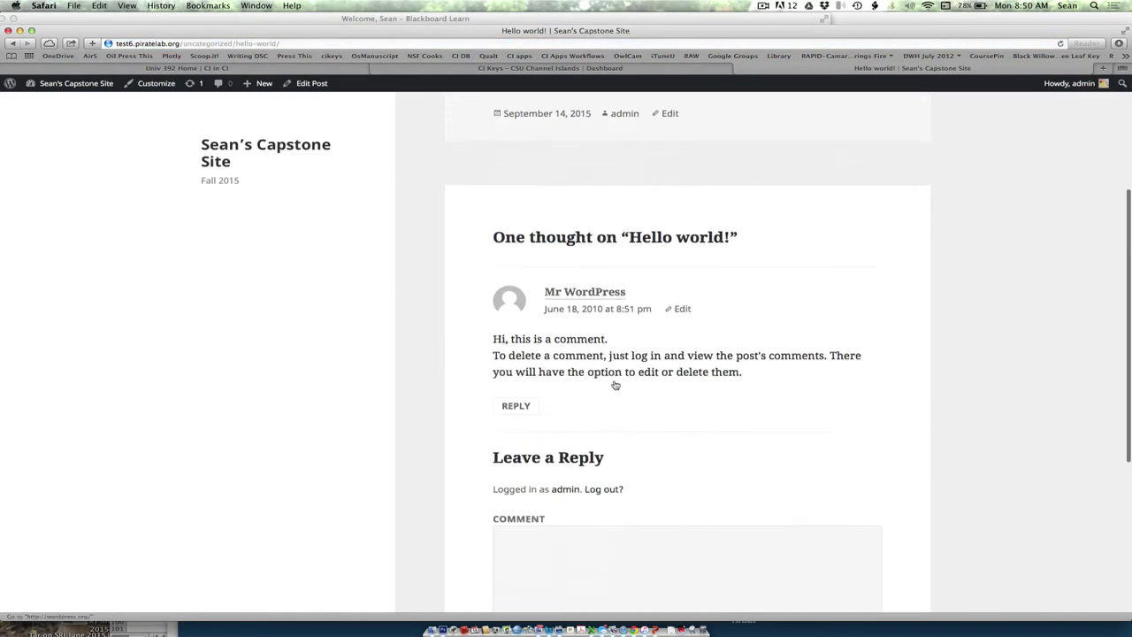
scroll(614, 380, up, 10)
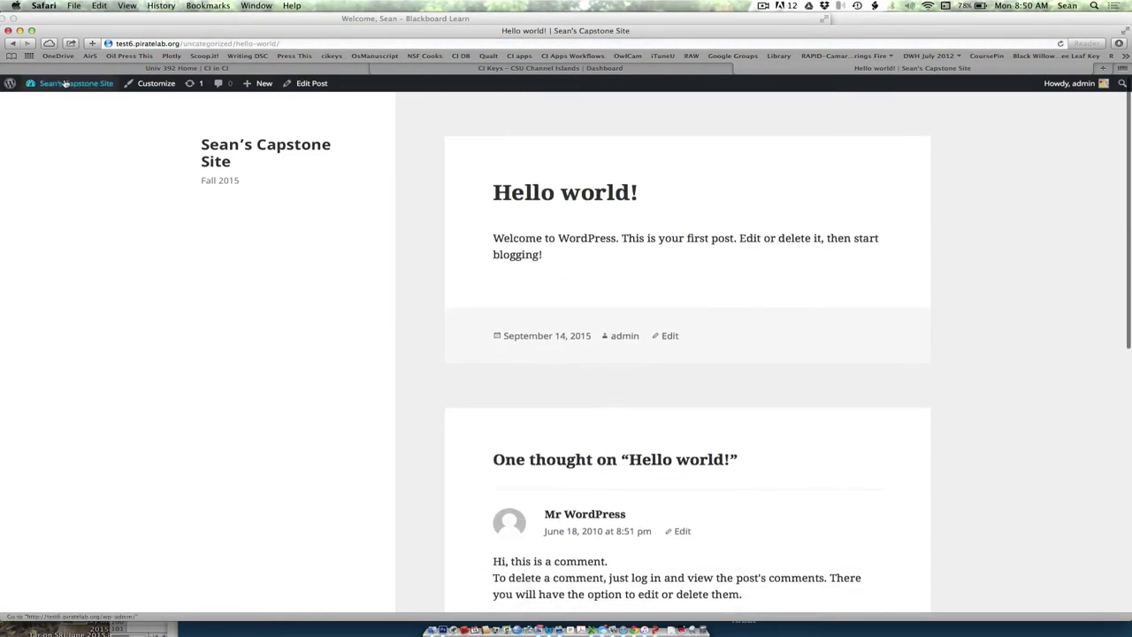
mouse_move(64, 83)
click(62, 102)
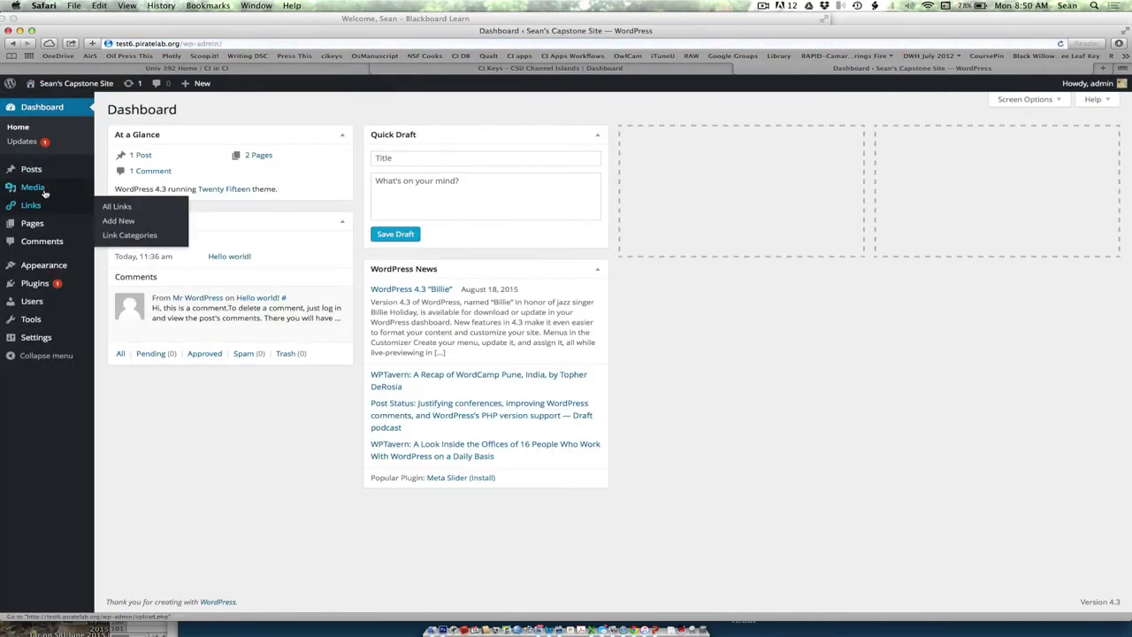
Start a new blog post from the posts list and title it "First test post".
mouse_move(33, 171)
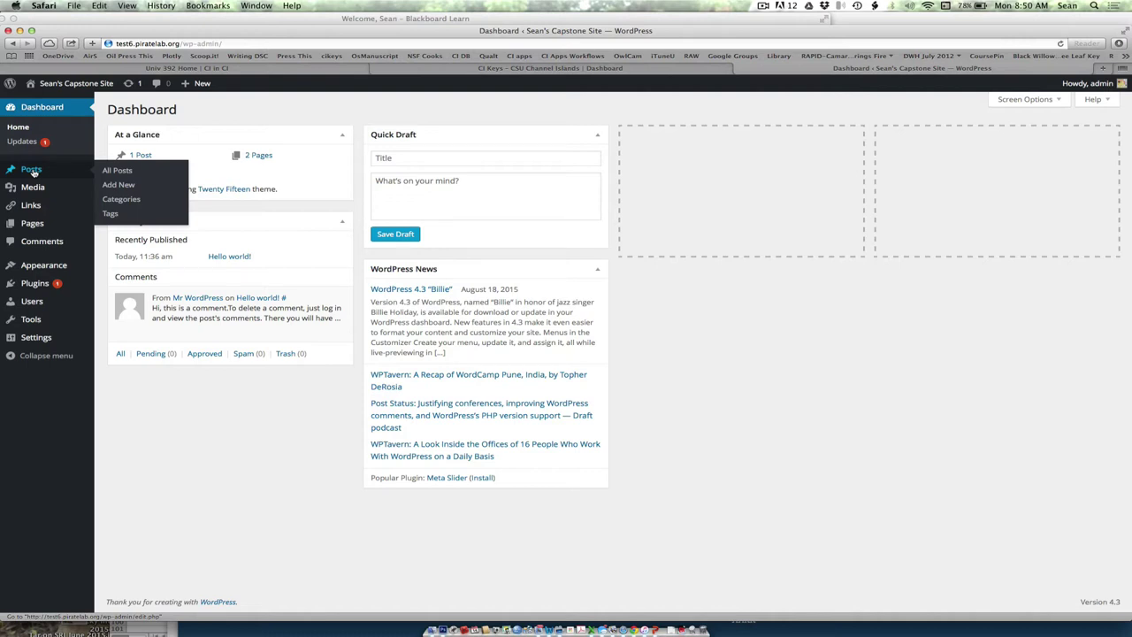
click(32, 171)
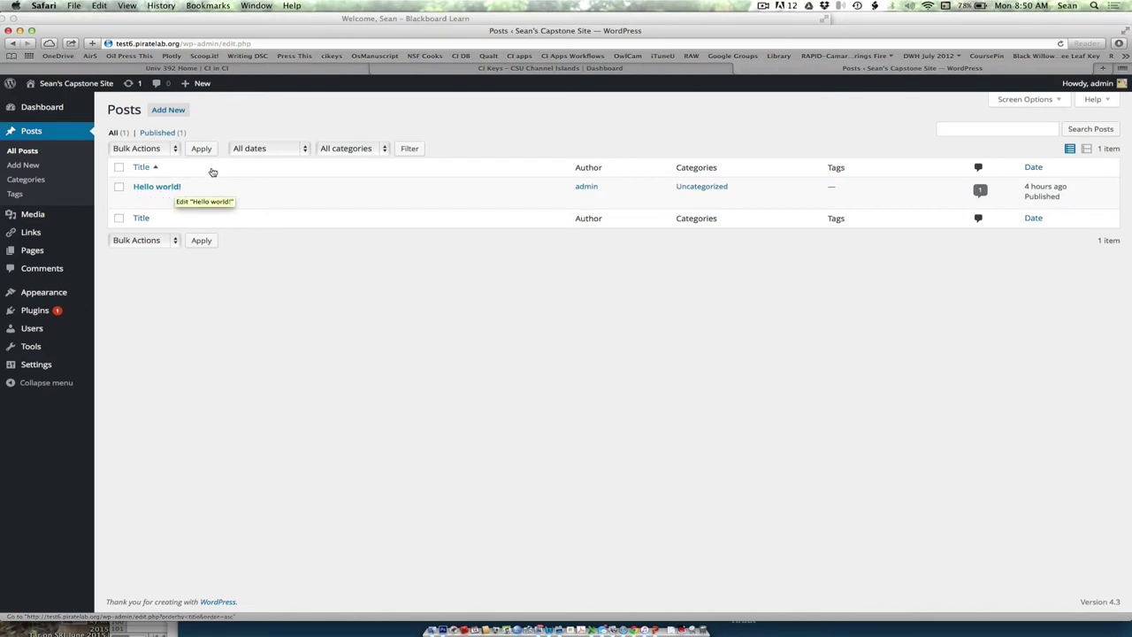
click(176, 114)
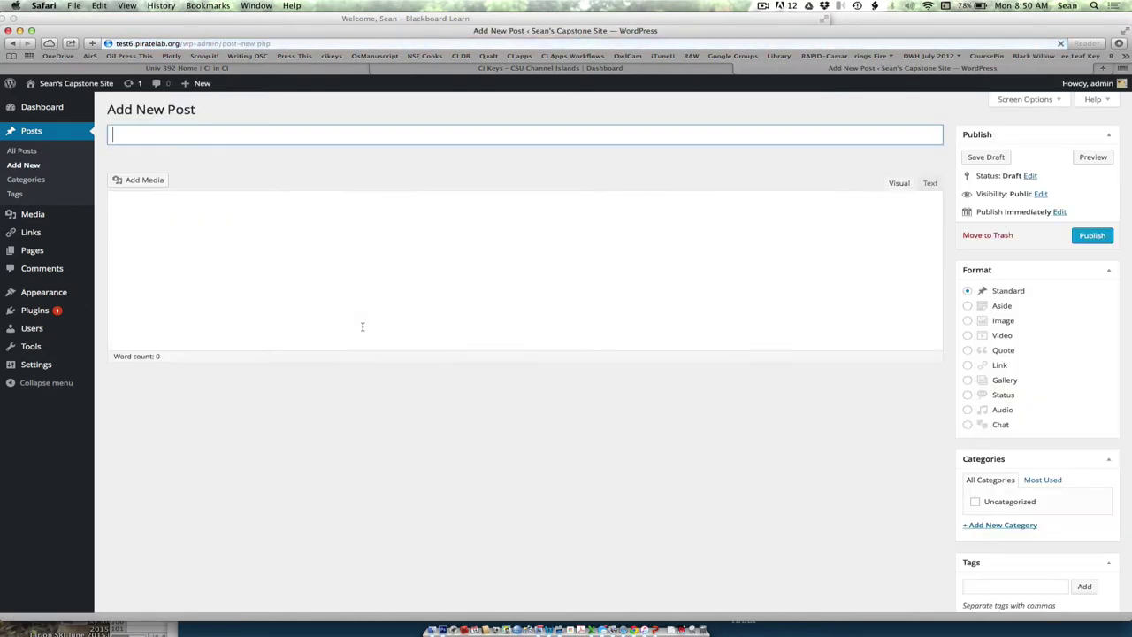
text(First )
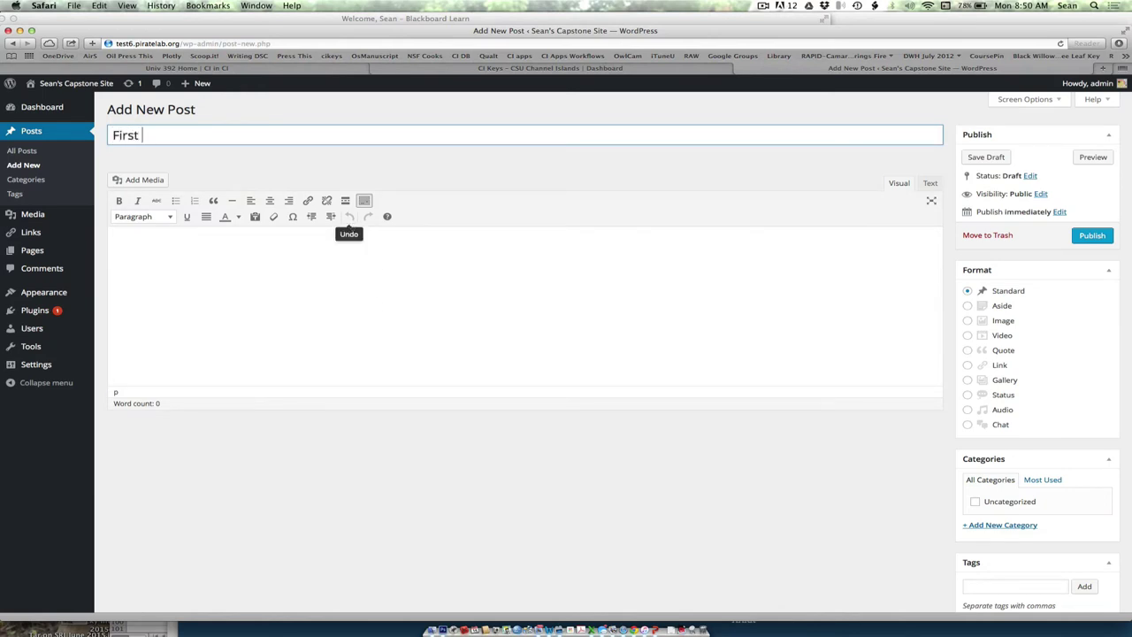
text(test post)
Fill the post body with four placeholder paragraphs: "asdfasfasfsfasddsf", "asdfasdfasdfsdf", "asdfasdf" and "asdfasdfafsd".
click(347, 267)
text(asdfasfasfsfasddsf)
key(Return)
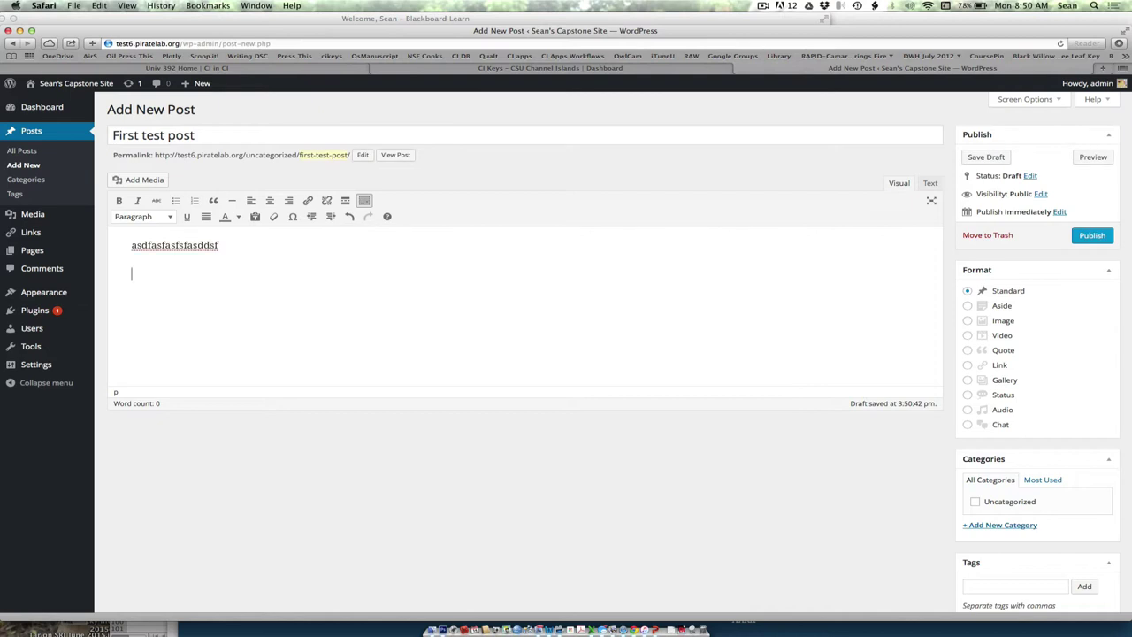
text(asdfasdfasdfsdf)
key(Return)
text(asdfasdf)
key(Return)
text(asdfasdfafsd)
key(Return)
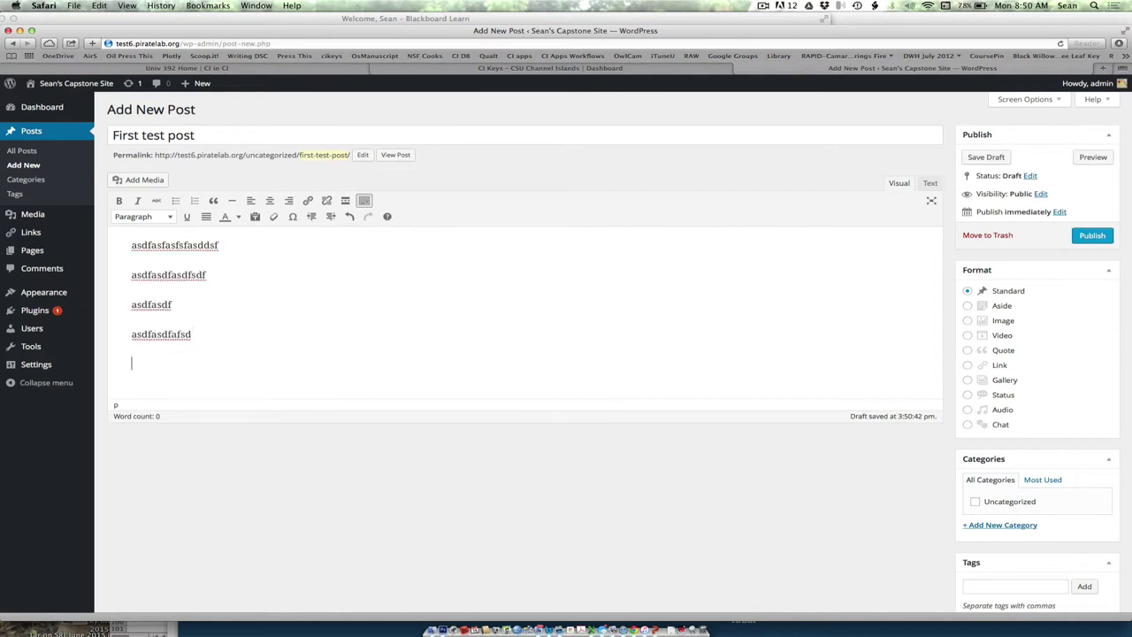
Insert the captioned robot image from the media library below the last paragraph and publish the post.
click(146, 181)
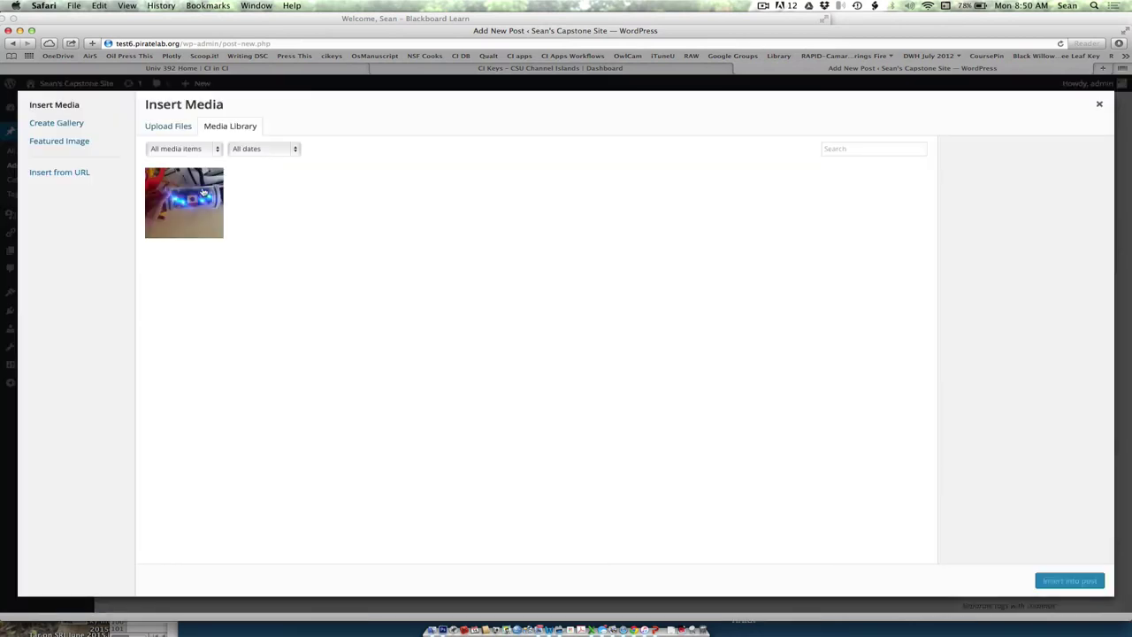
click(187, 209)
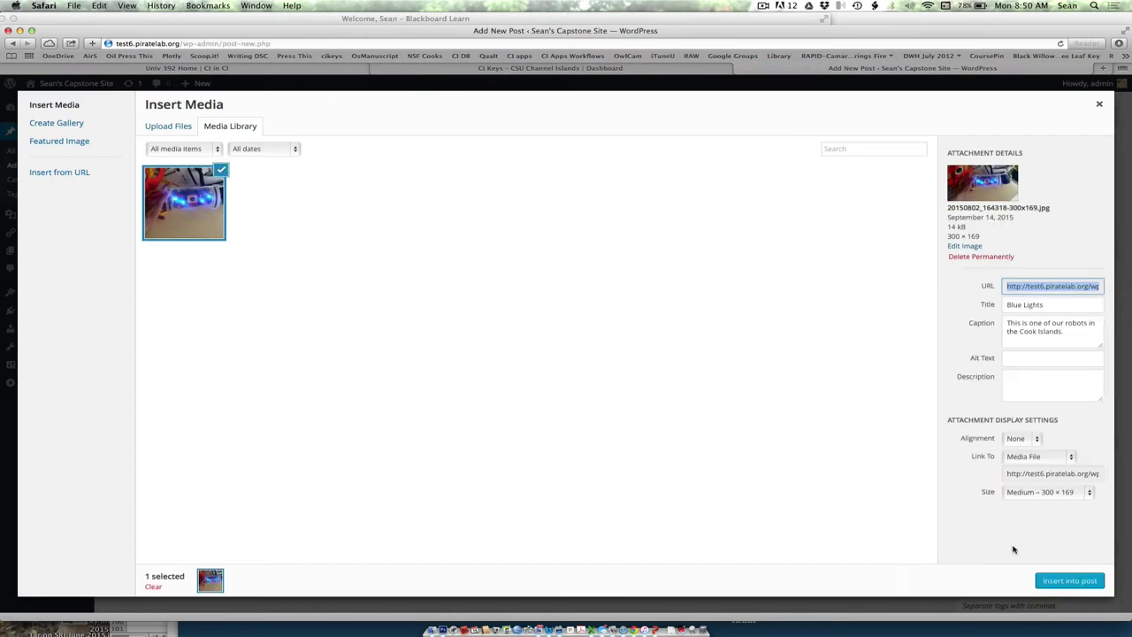
click(1058, 581)
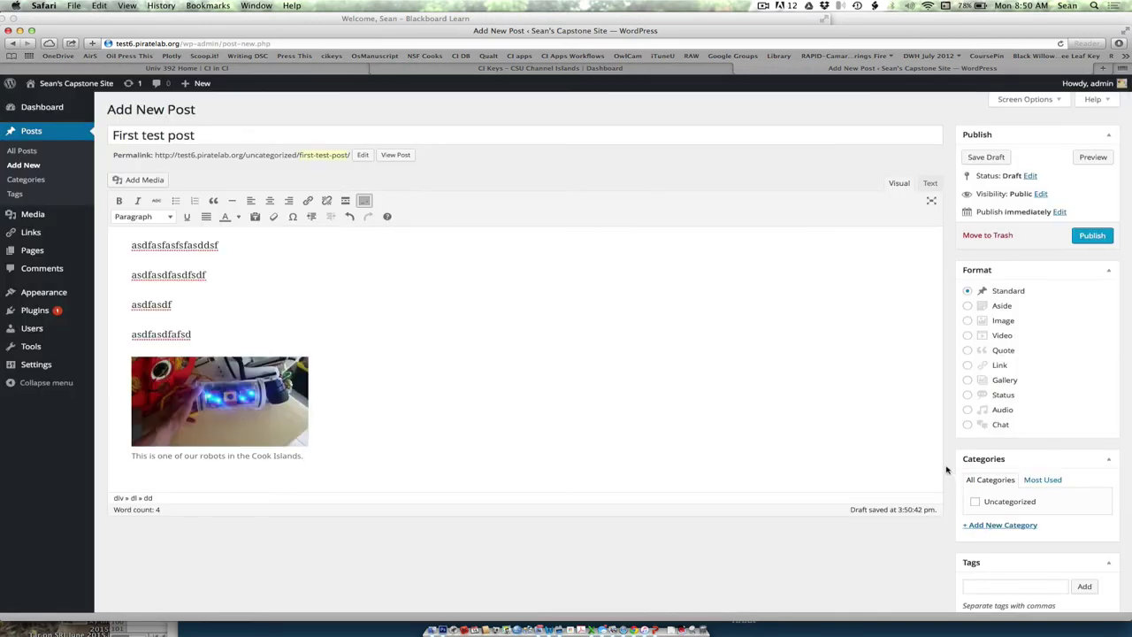
scroll(947, 472, down, 3)
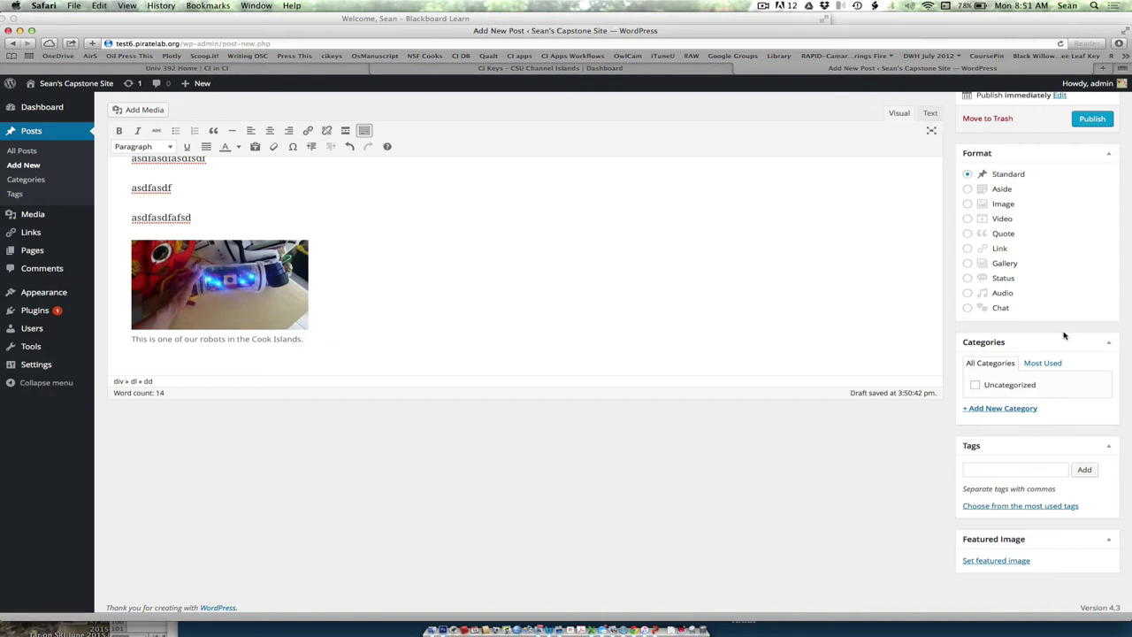
click(1090, 124)
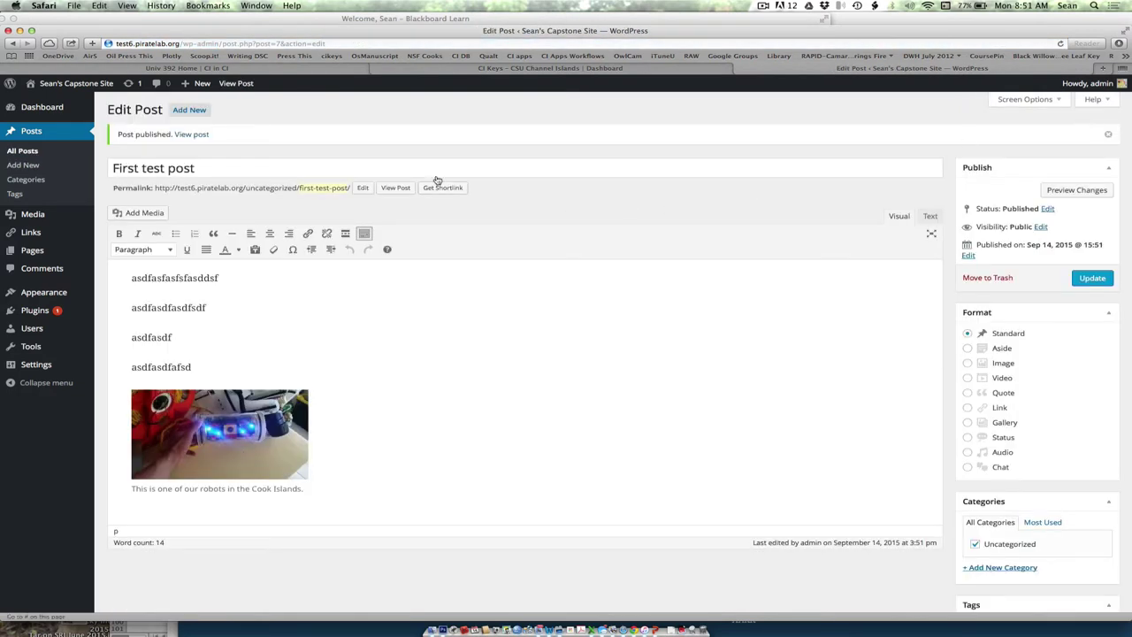
View the published test post on the live capstone site and return to the dashboard.
click(46, 102)
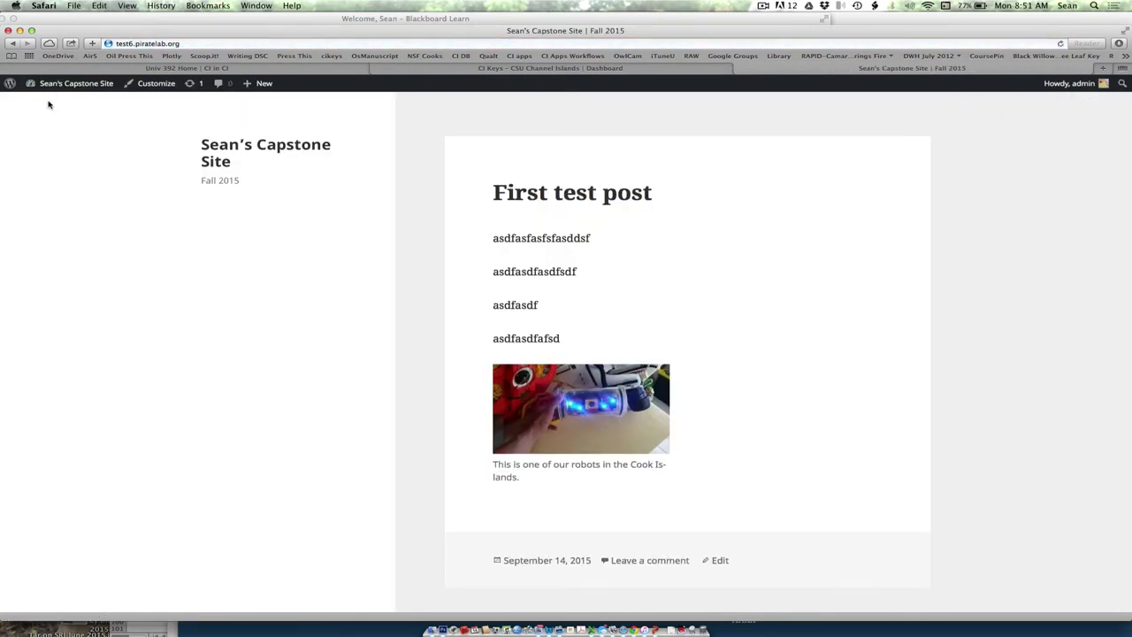
mouse_move(53, 102)
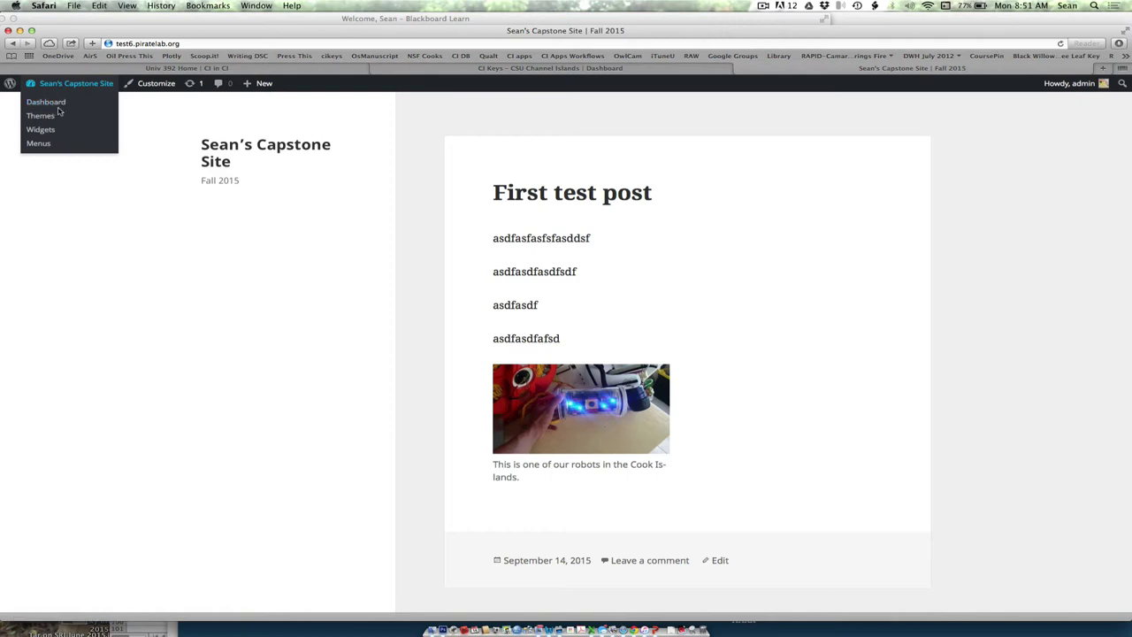
scroll(444, 243, up, 2)
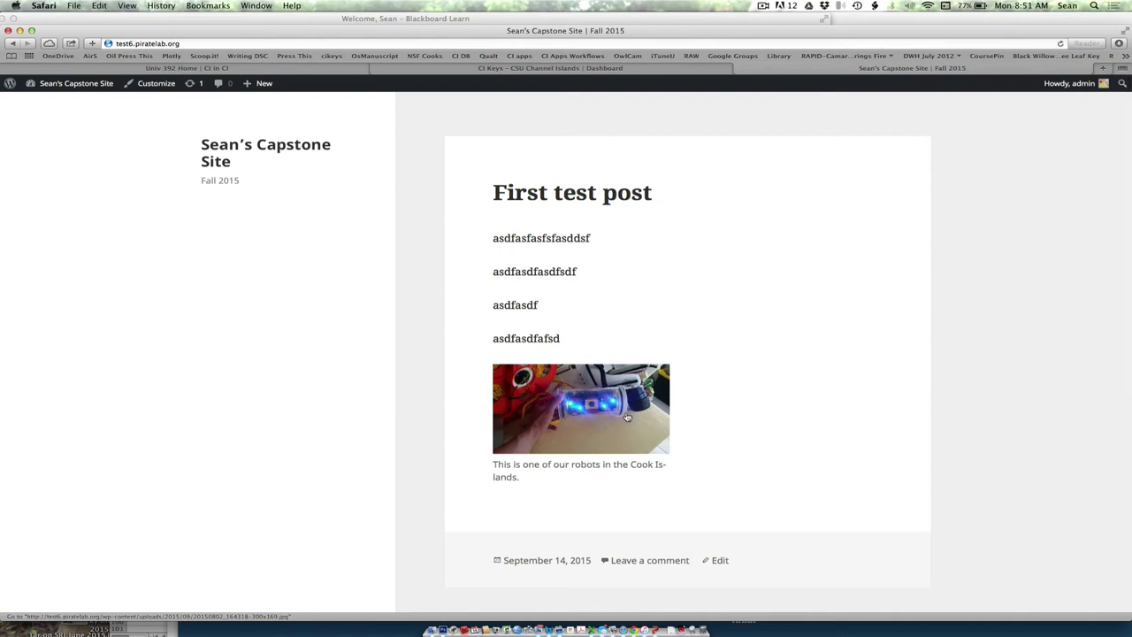
scroll(627, 416, down, 1)
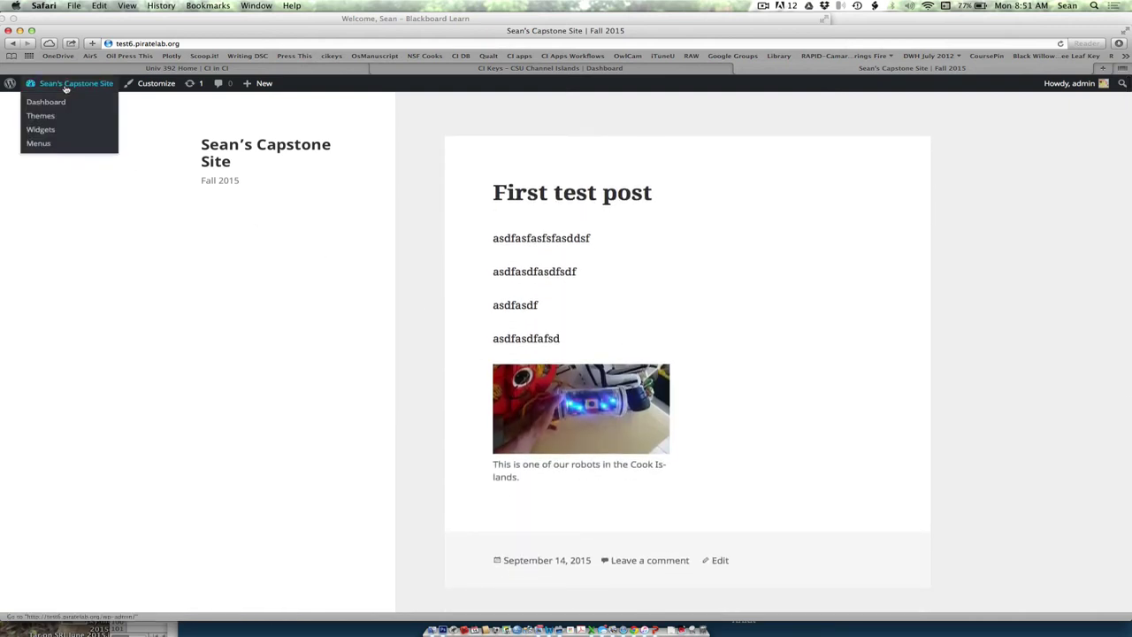
click(45, 102)
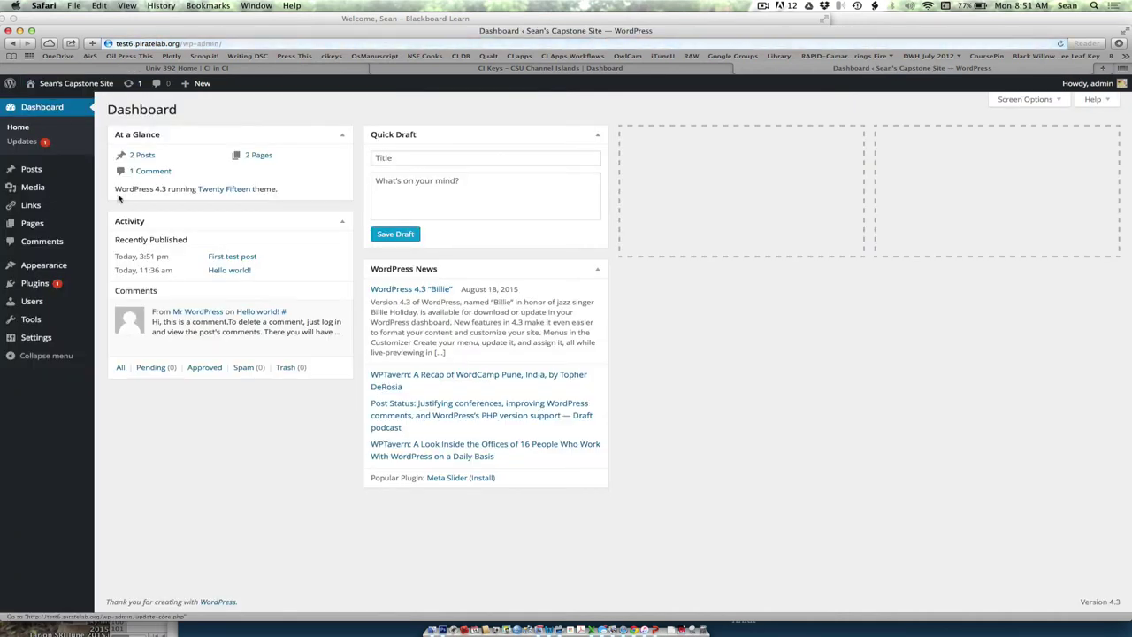
Open "First test post" for editing from the list of all posts.
mouse_move(38, 232)
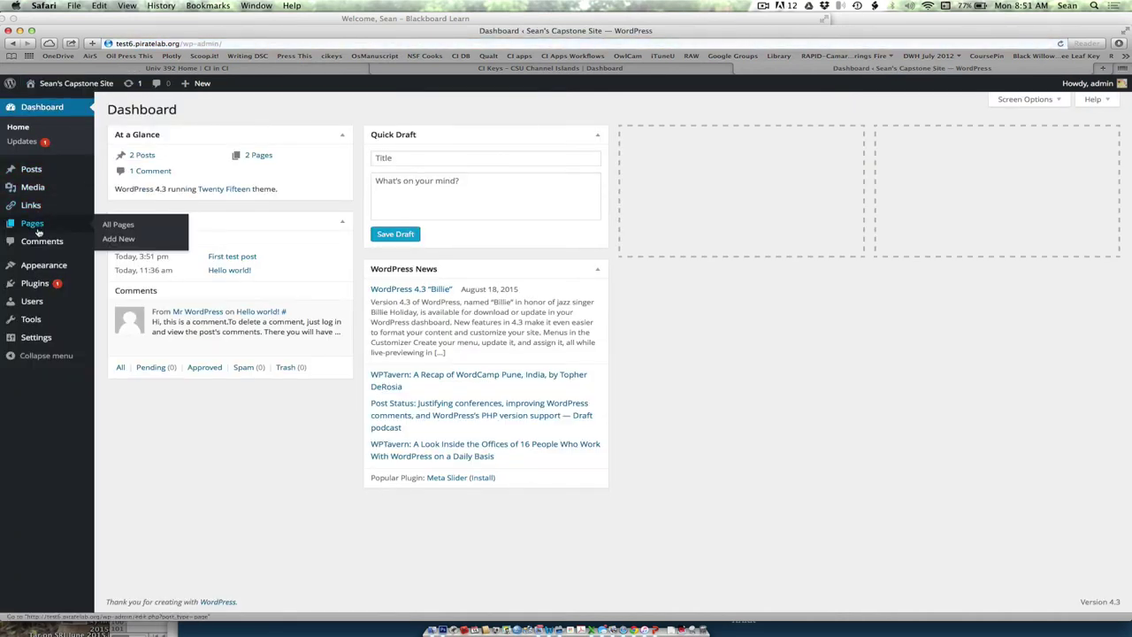
mouse_move(32, 175)
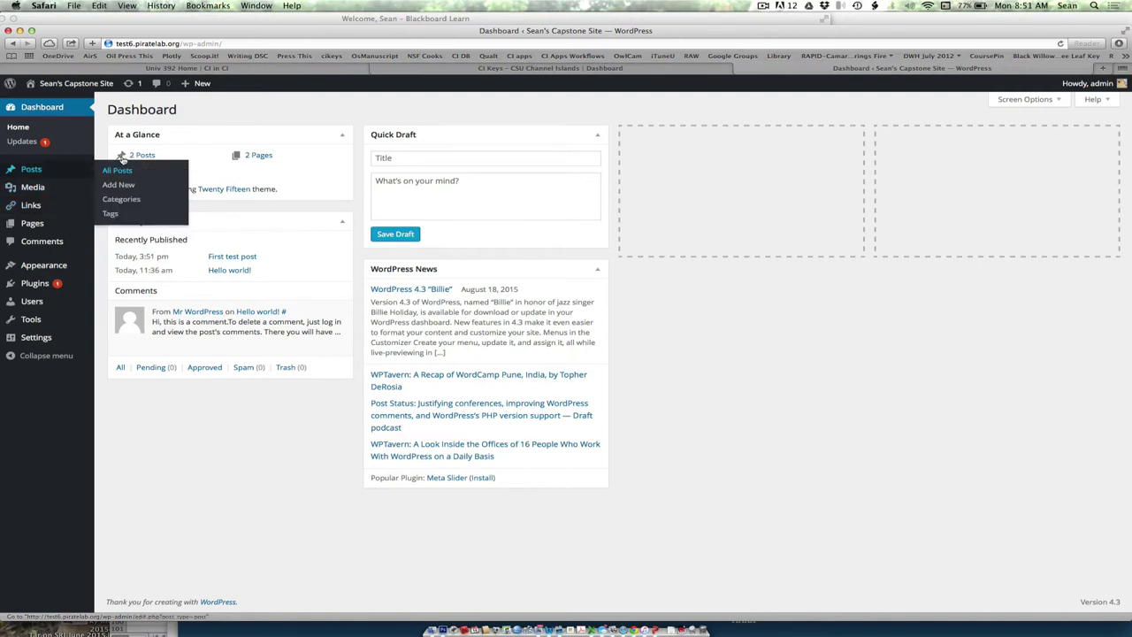
click(43, 173)
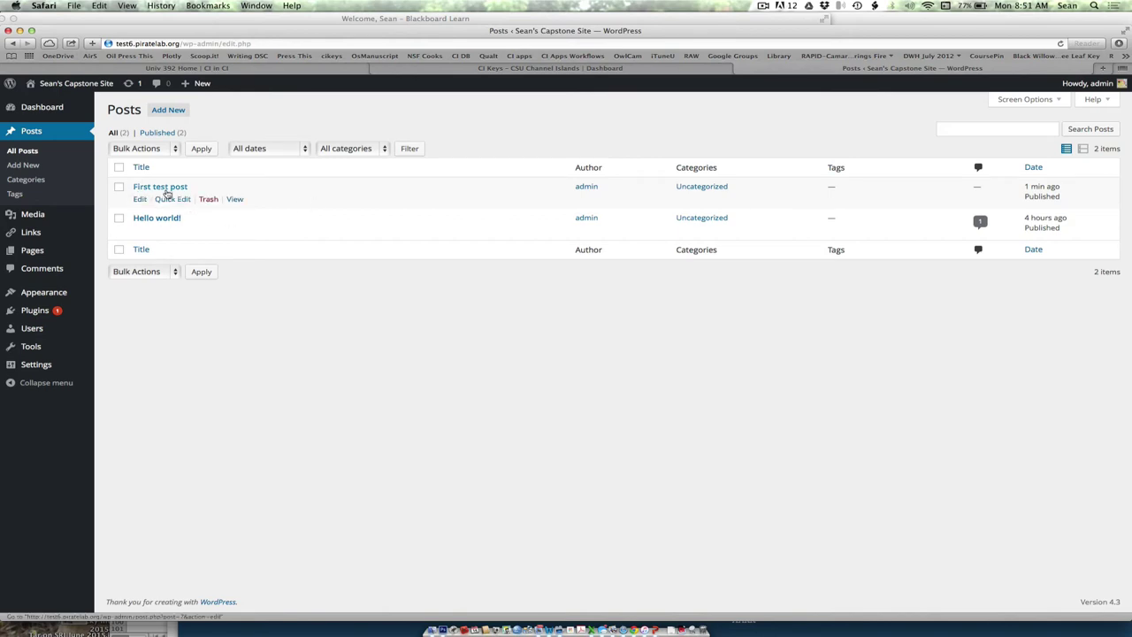
click(140, 200)
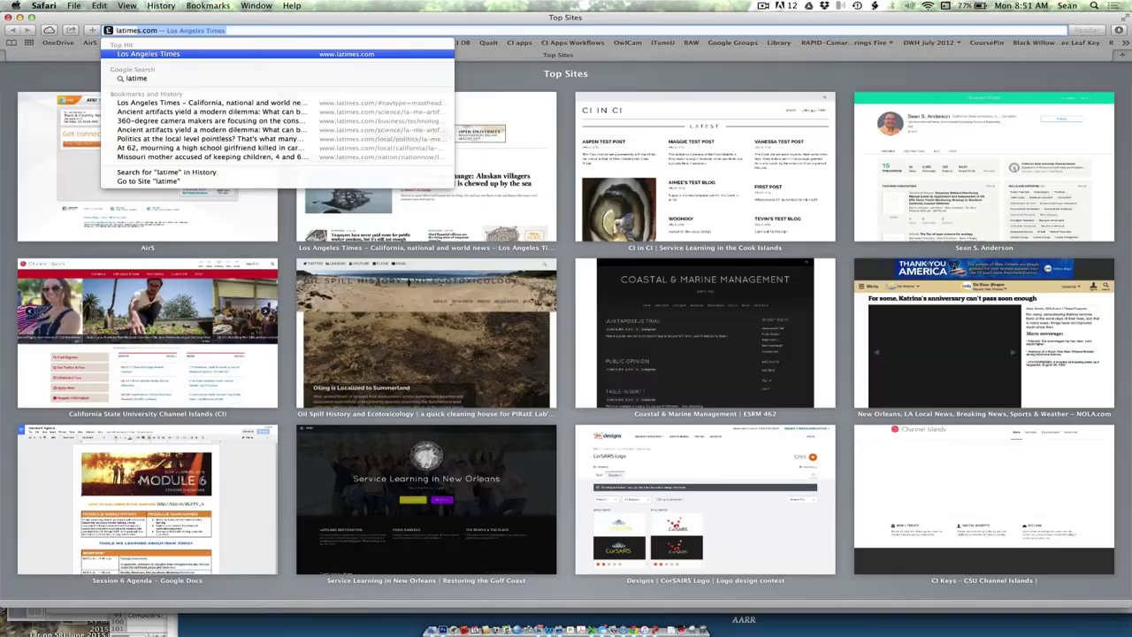
key(Return)
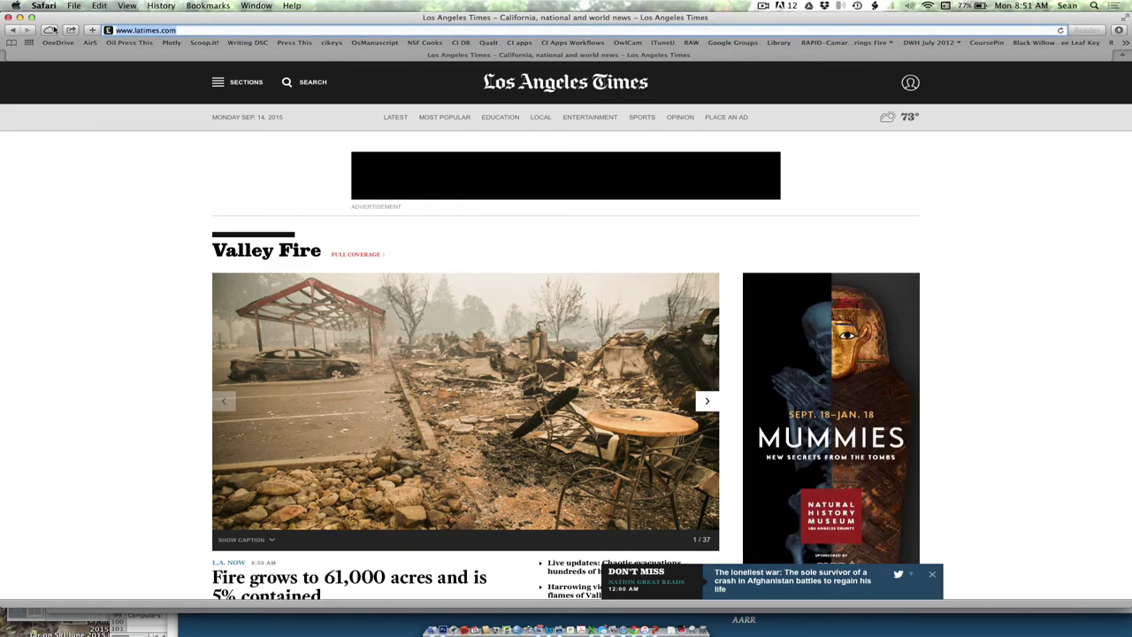
drag(53, 30, 685, 204)
click(453, 394)
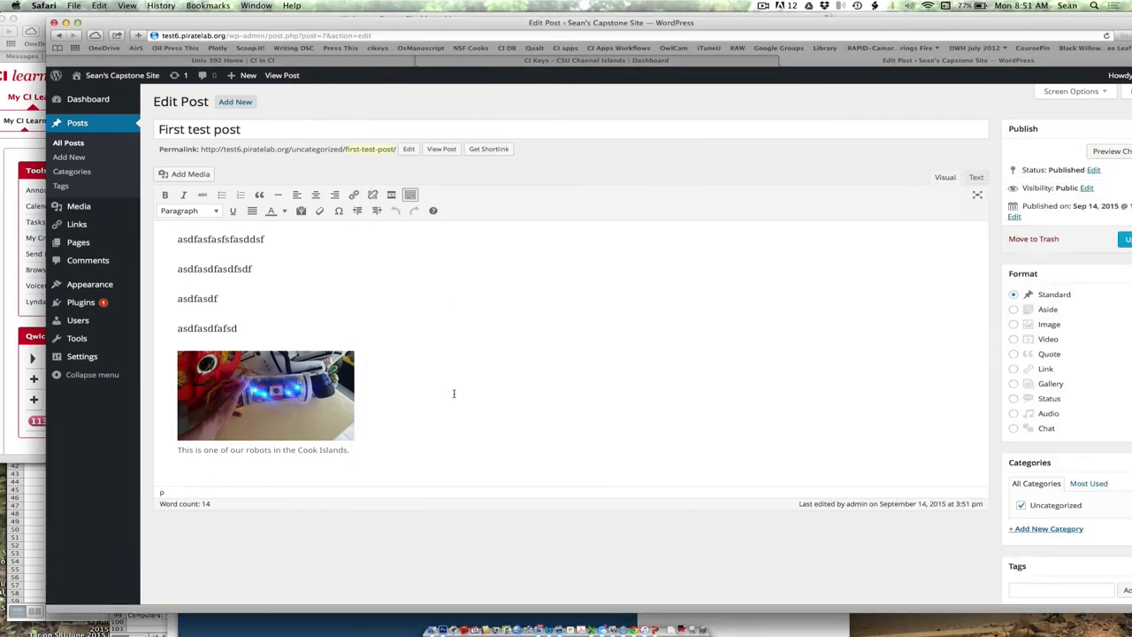
After the third paragraph, add two blank lines and the sentence "As we saw today in the LA Times, there are lots of fires .......".
click(340, 298)
key(Return)
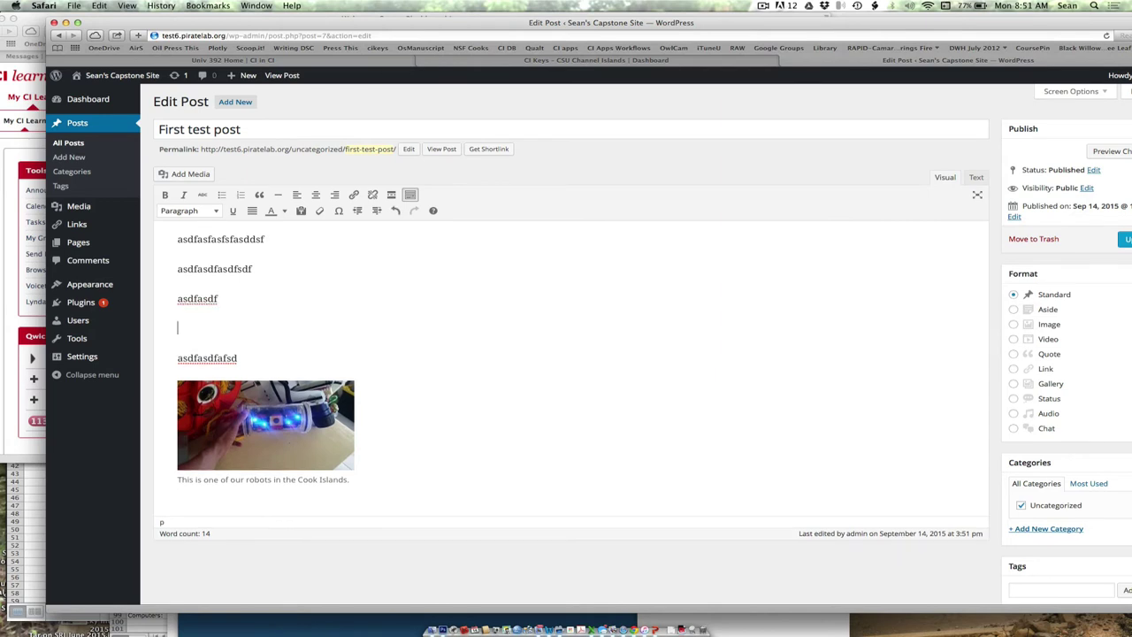
key(Return)
key(Return)
text(As m)
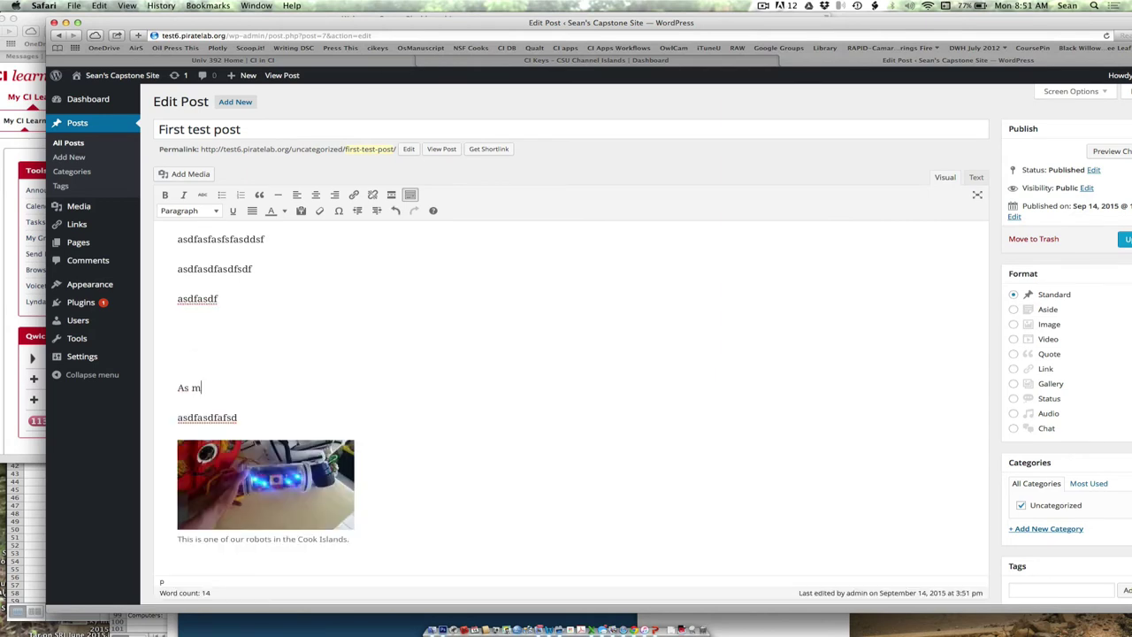
key(BackSpace)
text(we saw today int he)
key(BackSpace)
key(BackSpace)
key(BackSpace)
key(BackSpace)
text(the LA Times)
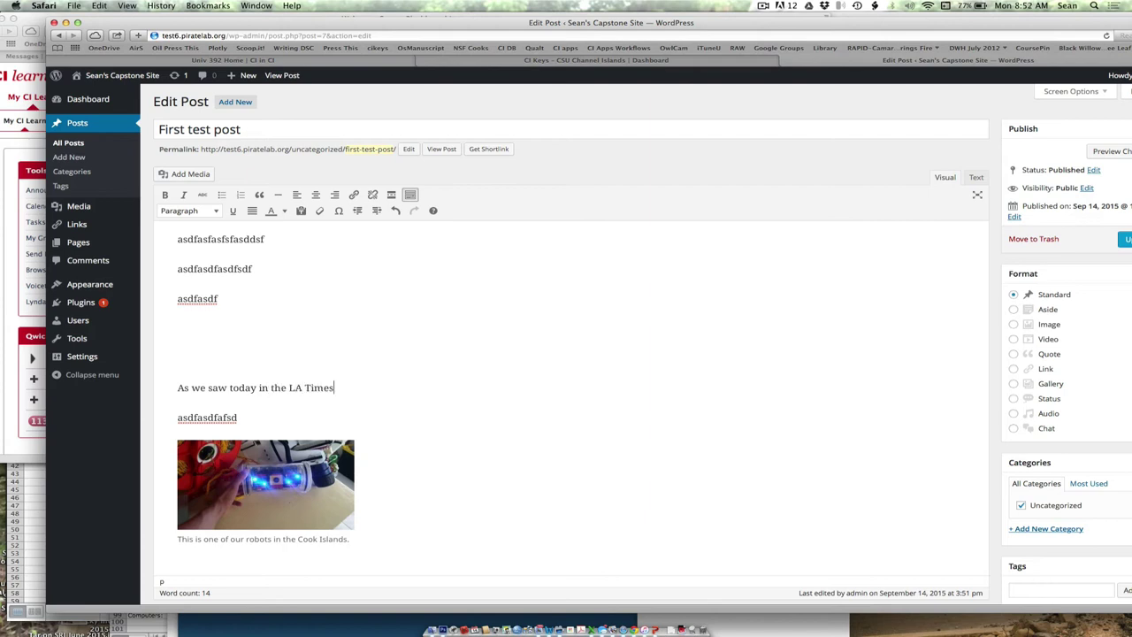
text(, there are lots of fires .......)
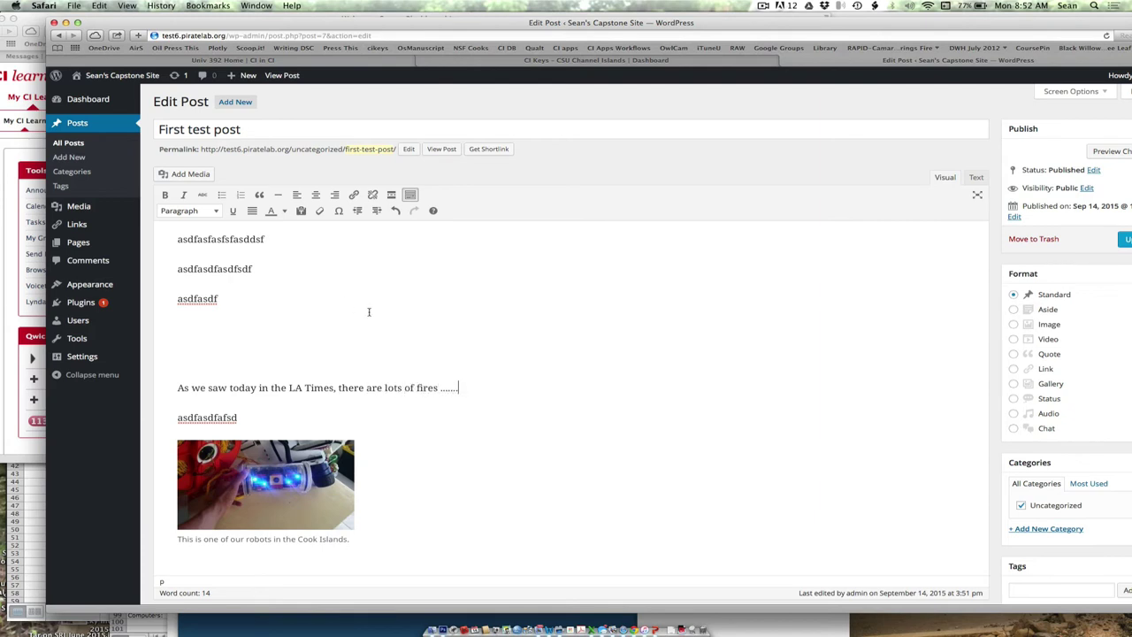
click(385, 269)
drag(326, 390, 289, 388)
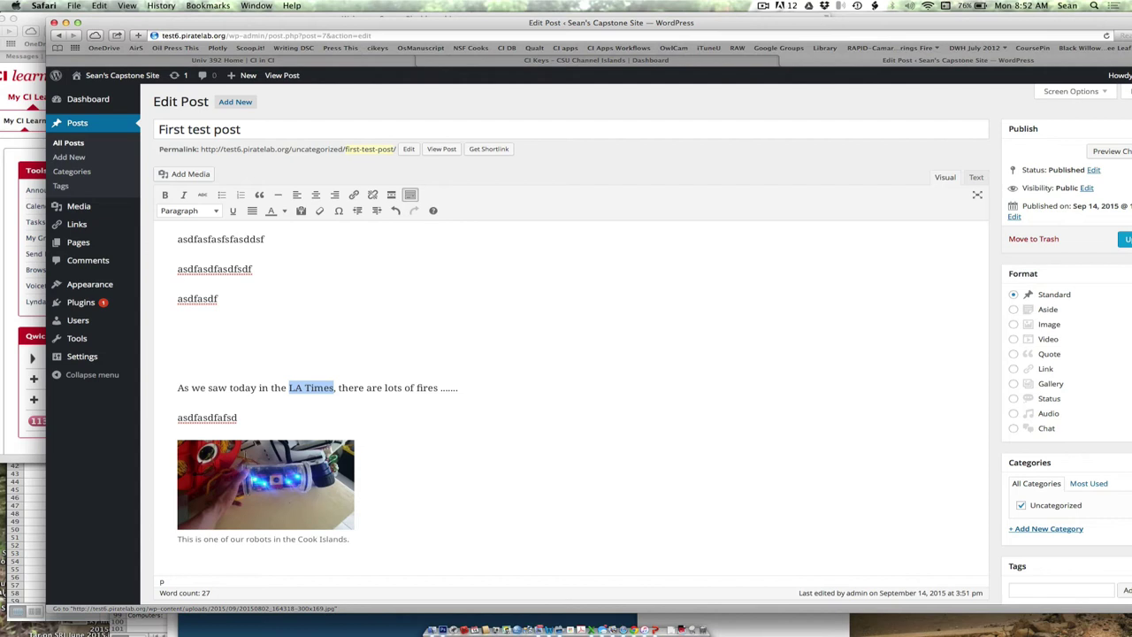
click(355, 196)
text(http://www.latimes.com)
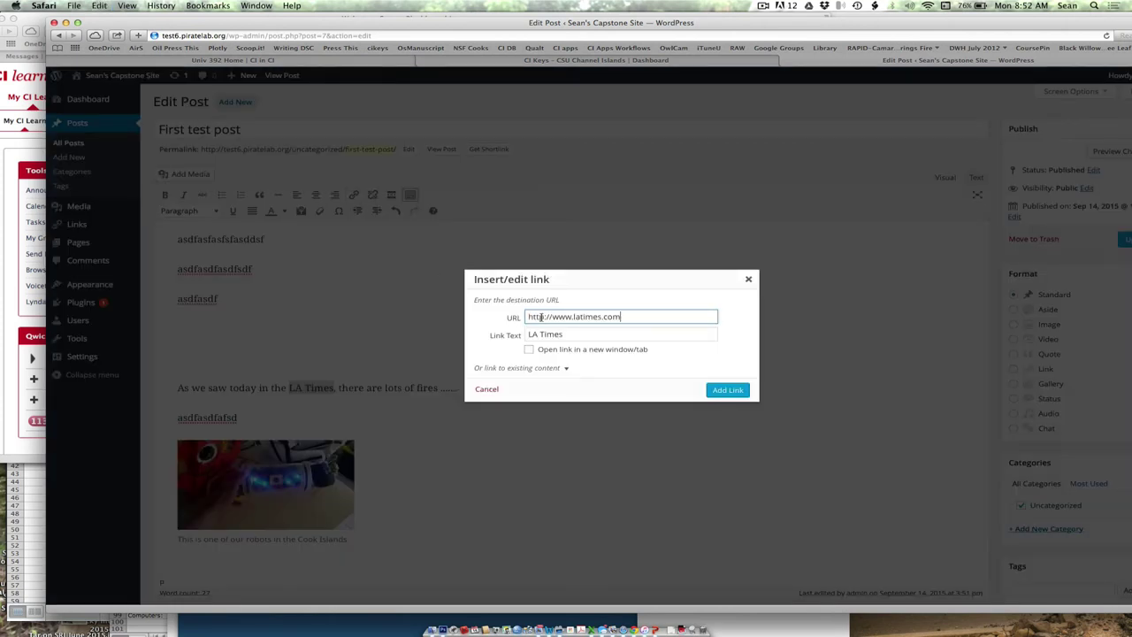
click(529, 350)
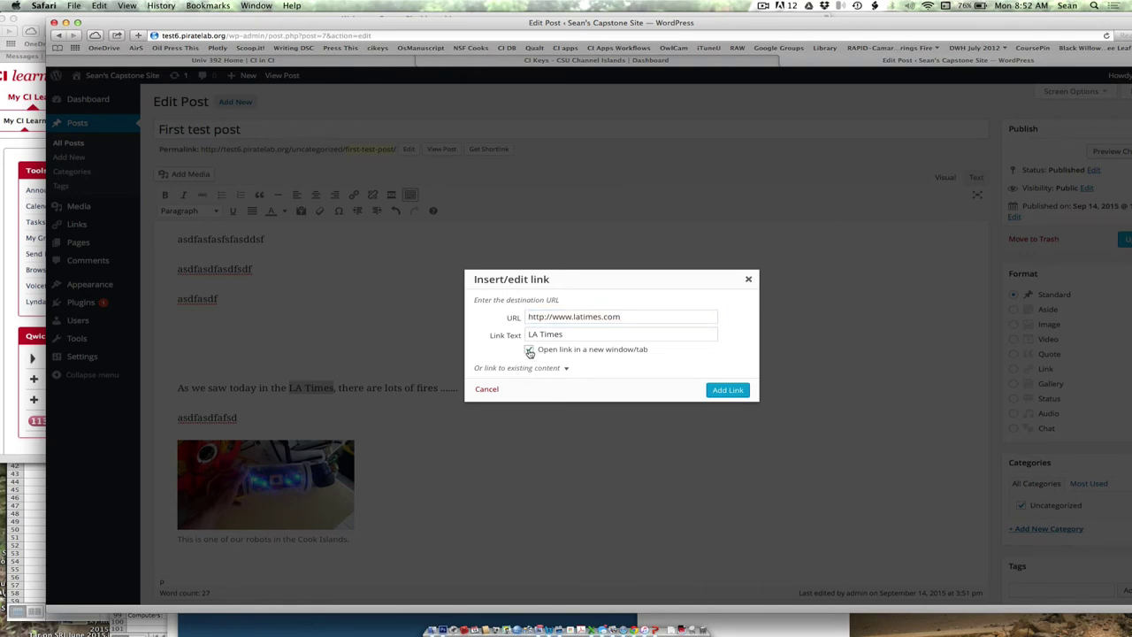
click(719, 389)
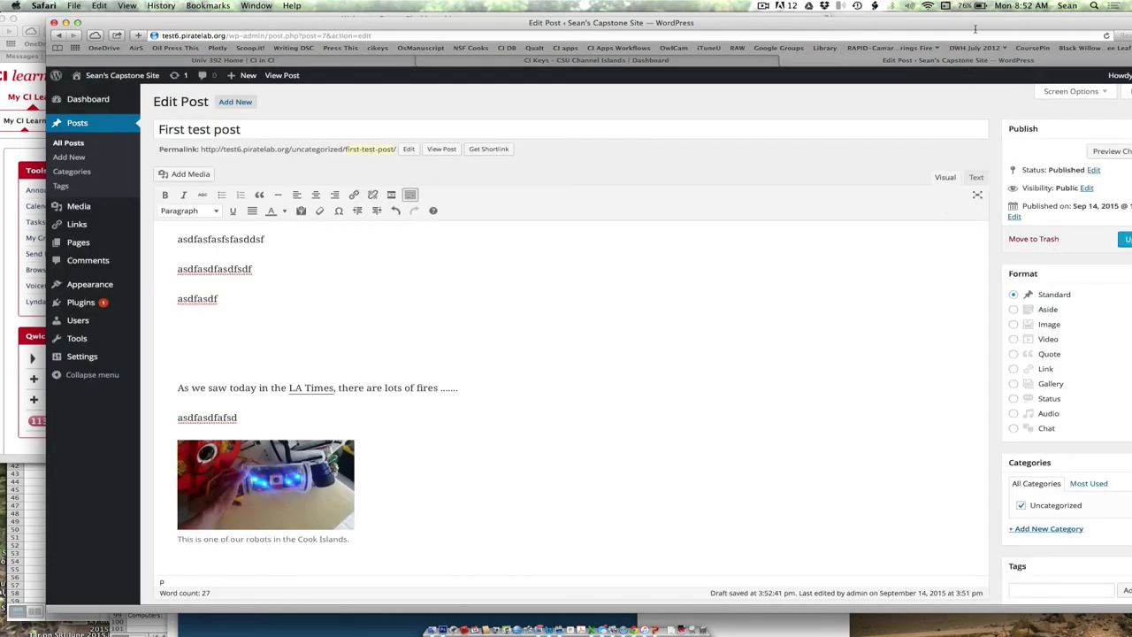
Update the published "First test post" with the linked sentence.
drag(977, 27, 814, 30)
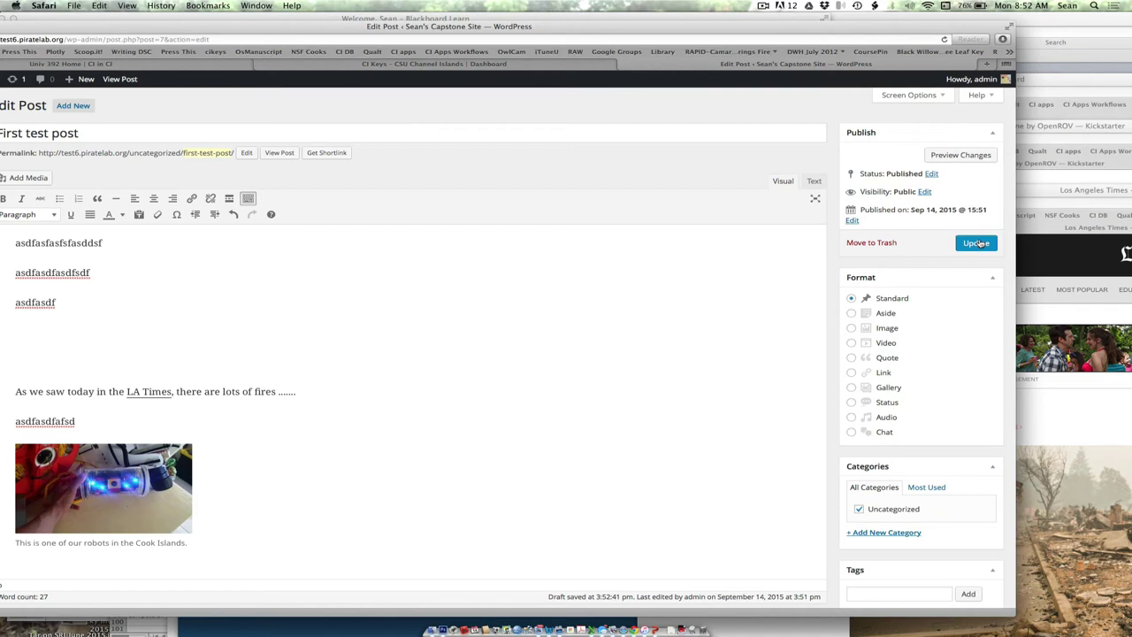
click(977, 243)
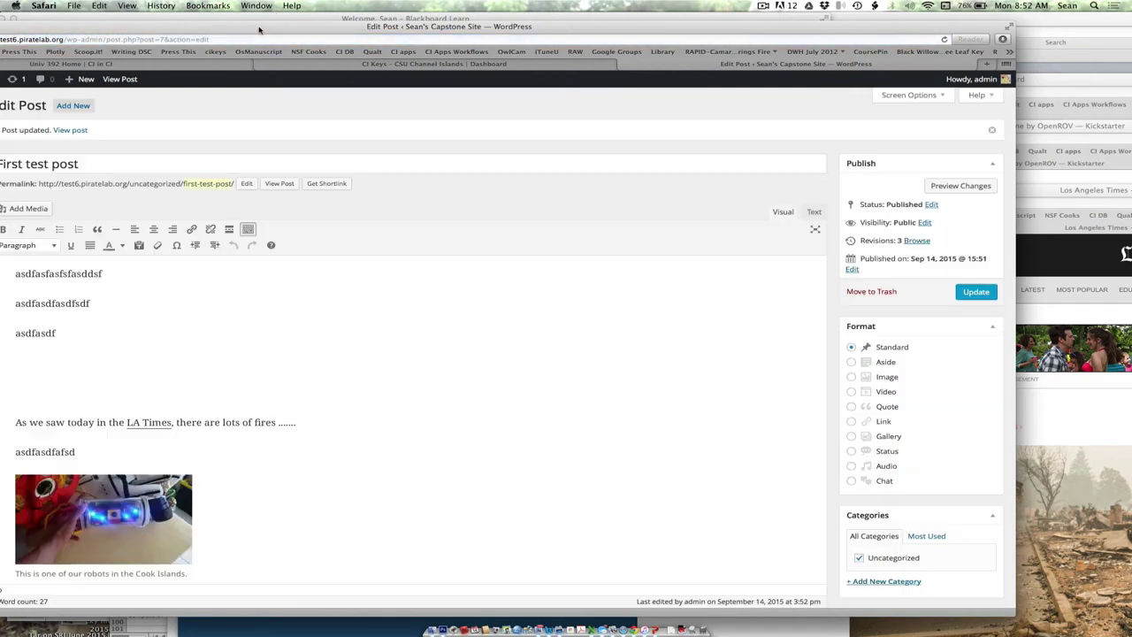
drag(260, 31, 400, 31)
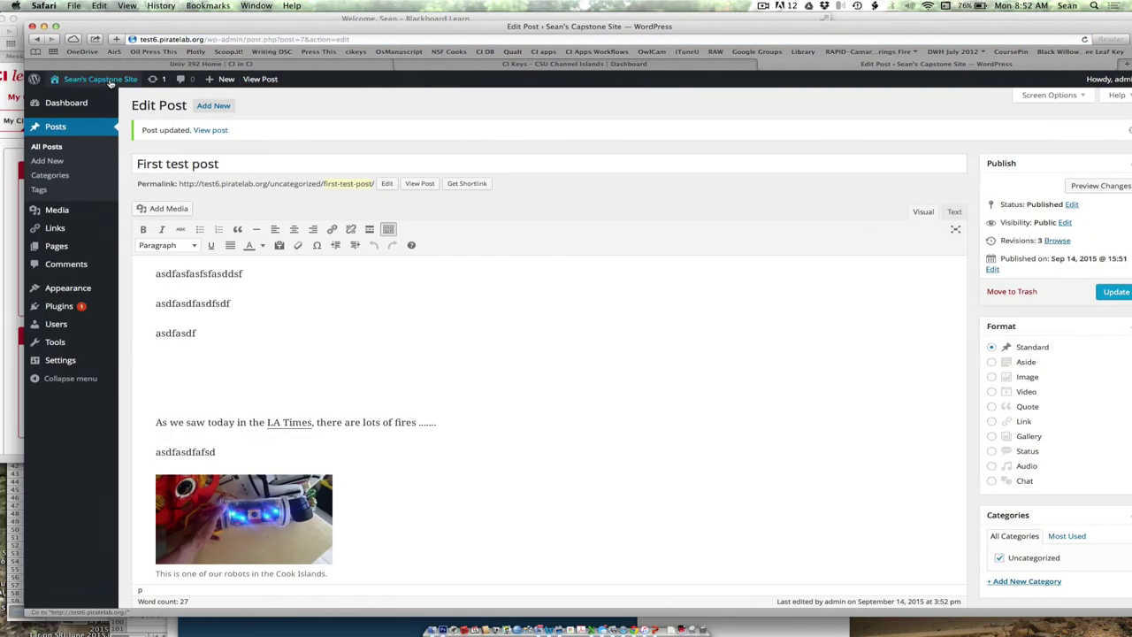
Check the updated post with its LA Times link on the live site and return to the dashboard.
mouse_move(99, 81)
click(80, 99)
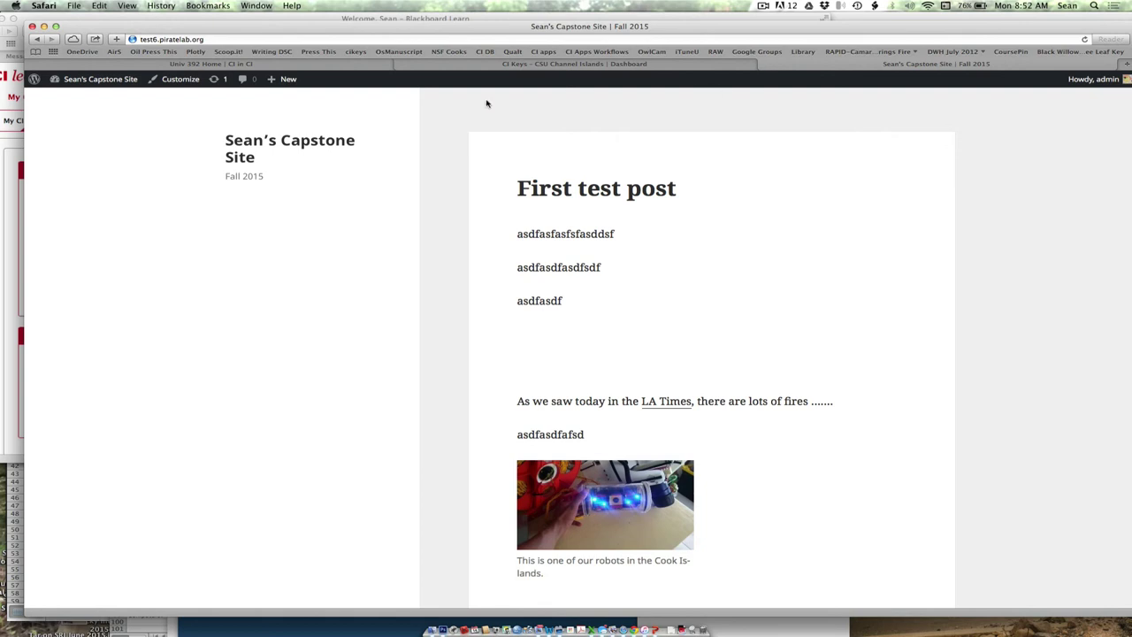
mouse_move(108, 85)
click(82, 102)
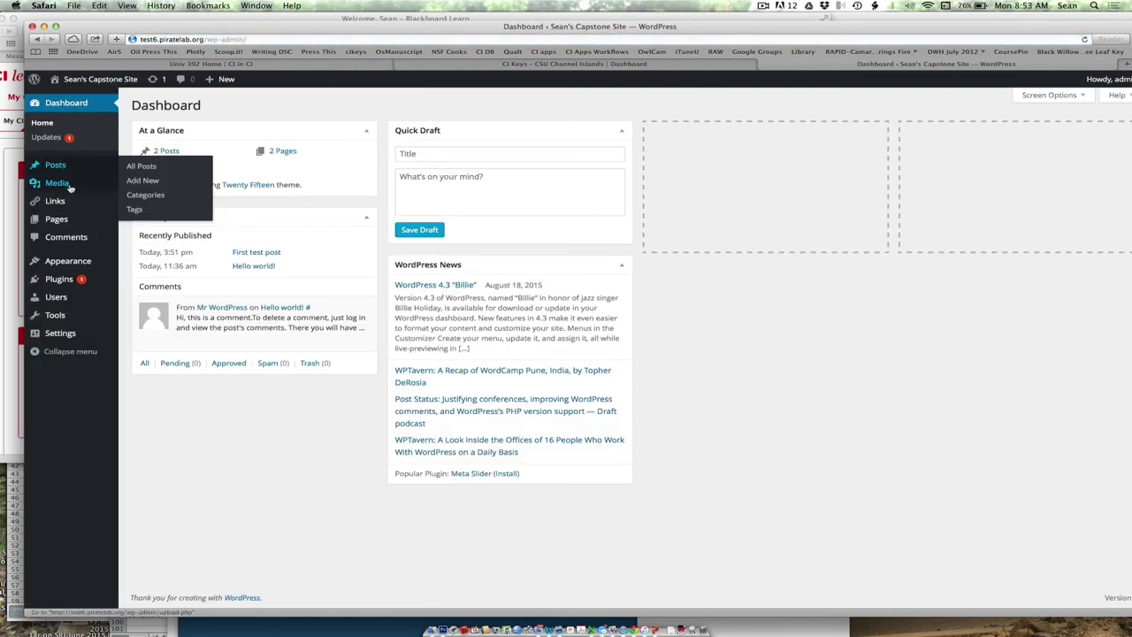
Look over the dashboard's admin sections, including the settings options, and open the installed plugins page.
mouse_move(70, 187)
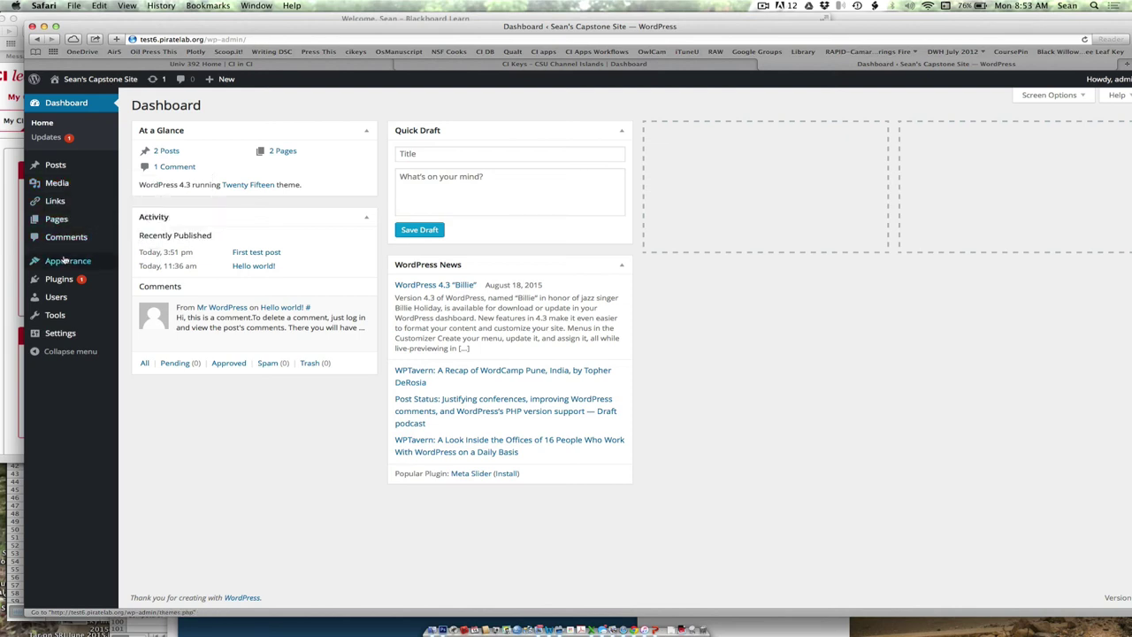
mouse_move(62, 263)
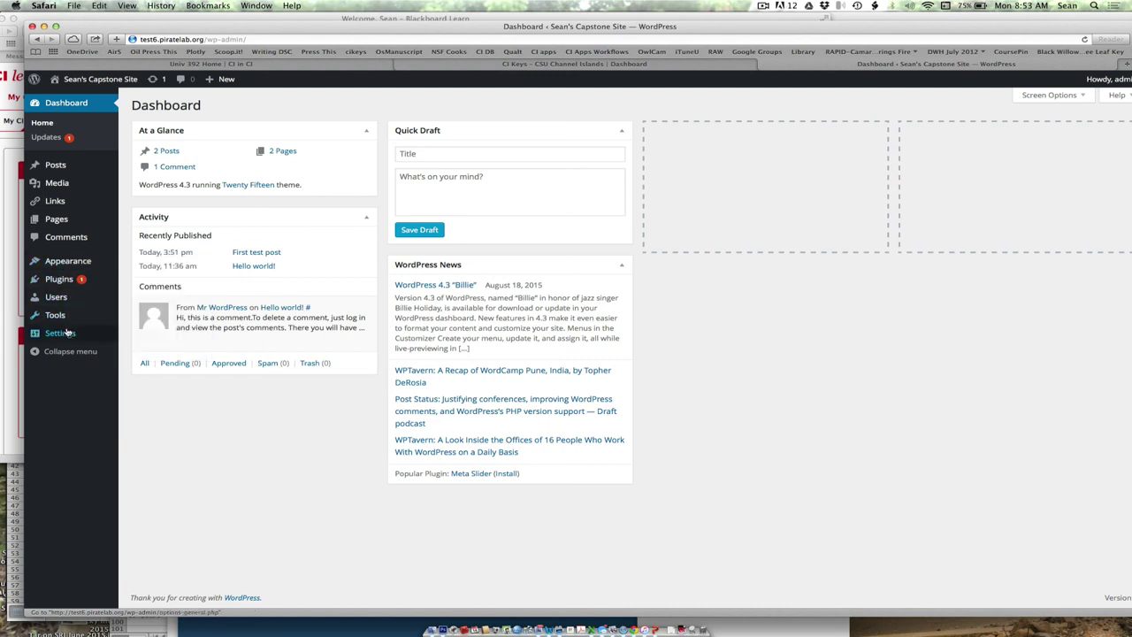
mouse_move(67, 335)
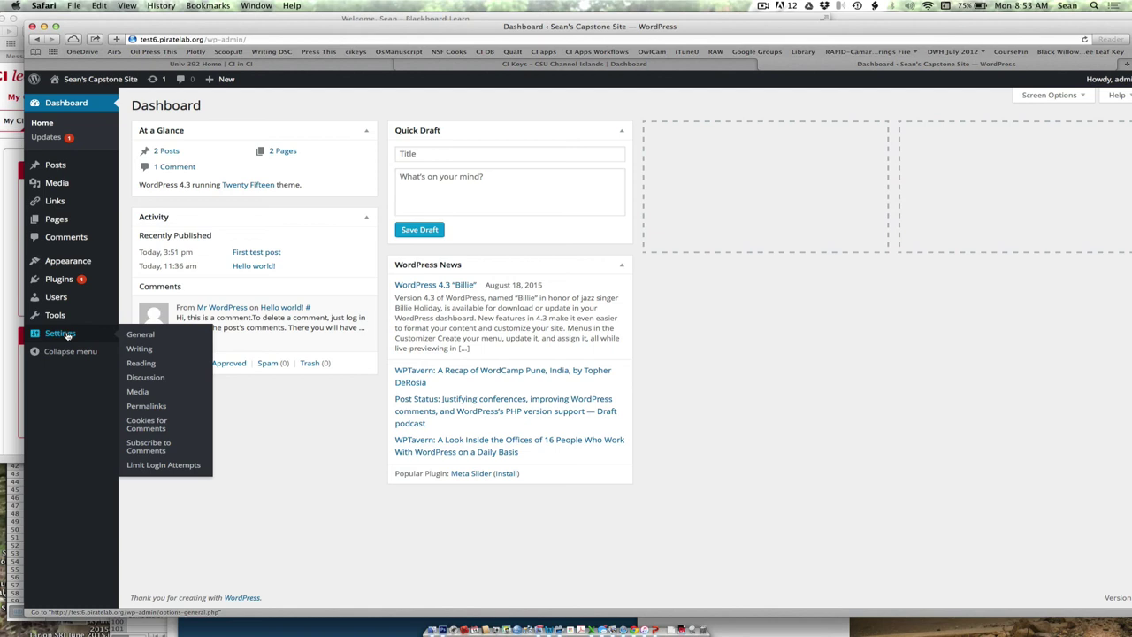
click(50, 281)
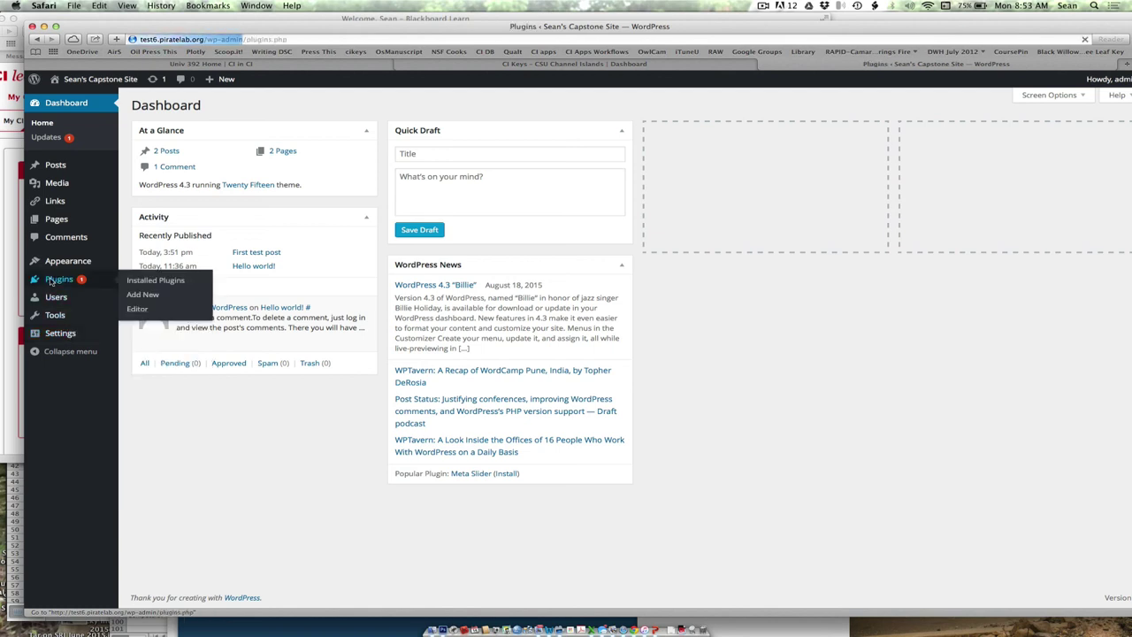